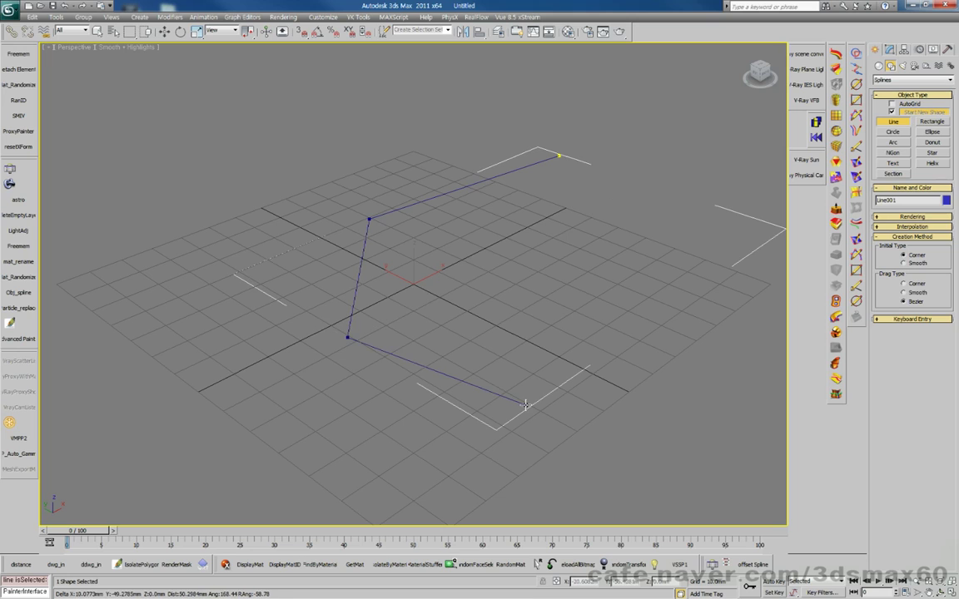
Step: Finish the freehand three-segment line on the grid and open its parameters for modification
{"action": "right_click", "coordinate": [503, 325]}
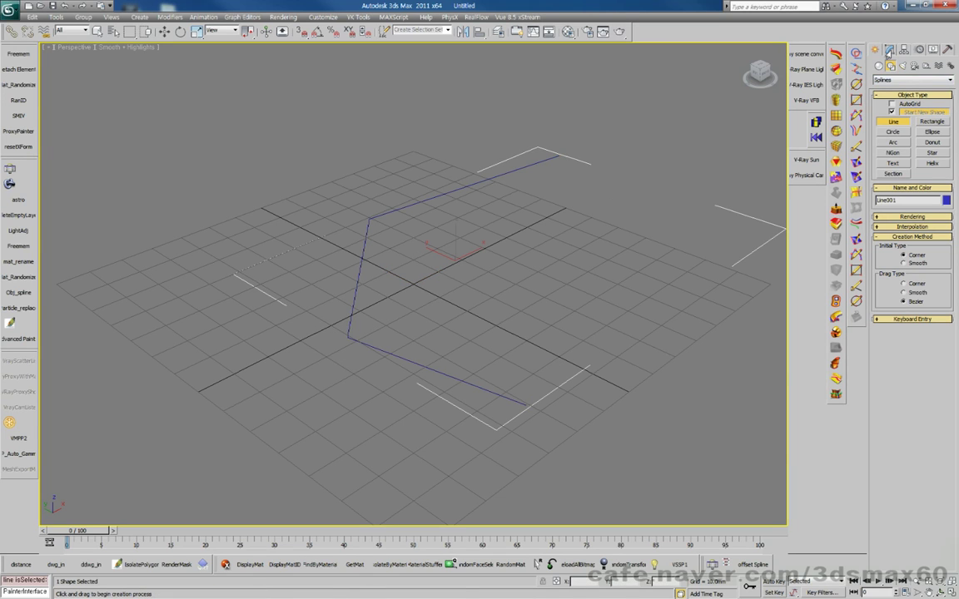
{"action": "left_click", "coordinate": [890, 50]}
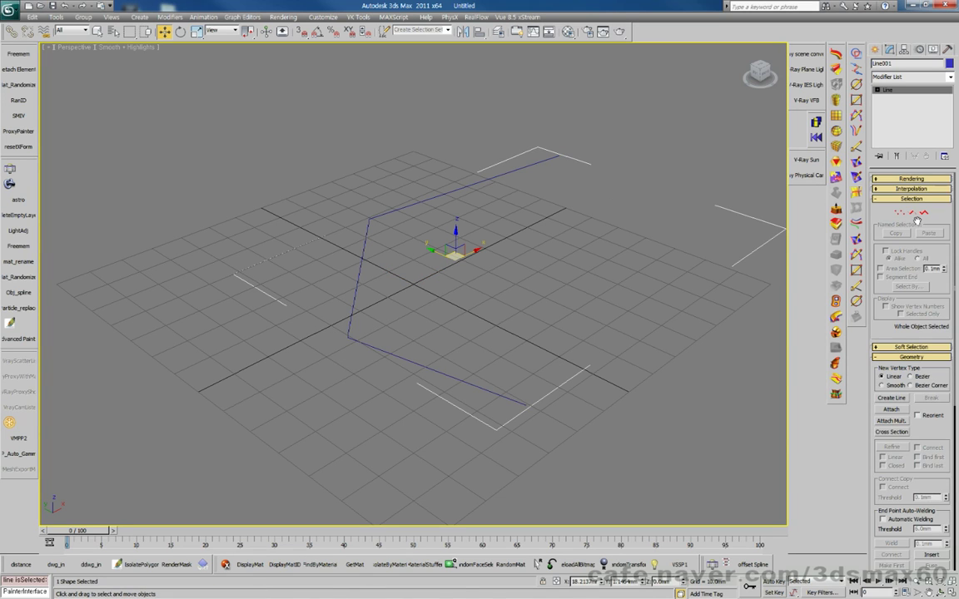
{"action": "scroll", "coordinate": [364, 321], "scroll_direction": "up", "scroll_amount": 8}
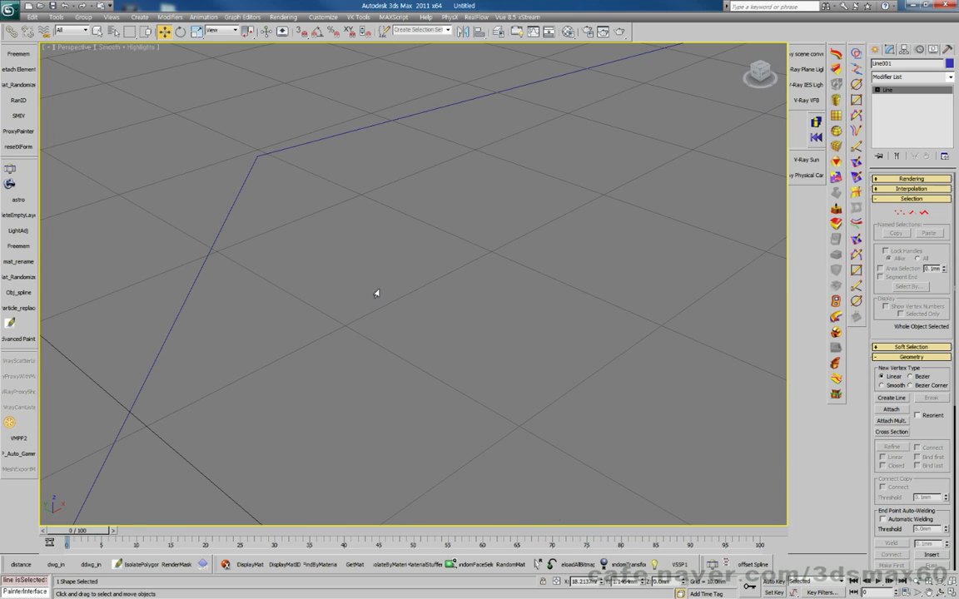
{"action": "left_click_drag", "start_coordinate": [293, 172], "coordinate": [233, 152]}
{"action": "scroll", "coordinate": [271, 170], "scroll_direction": "down", "scroll_amount": 5}
{"action": "middle_click_drag", "start_coordinate": [355, 242], "coordinate": [277, 223]}
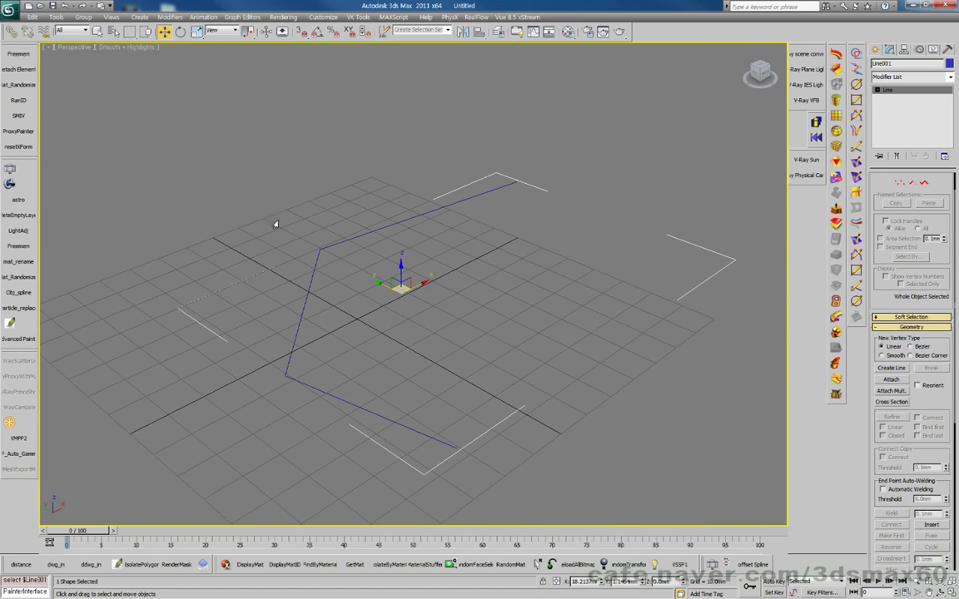
{"action": "left_click", "coordinate": [39, 6]}
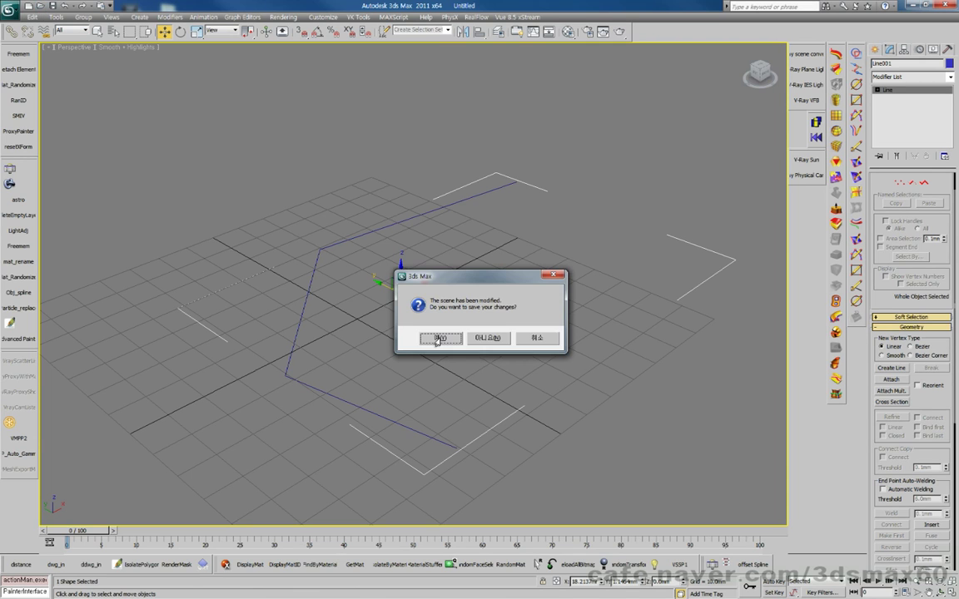
{"action": "left_click", "coordinate": [483, 341]}
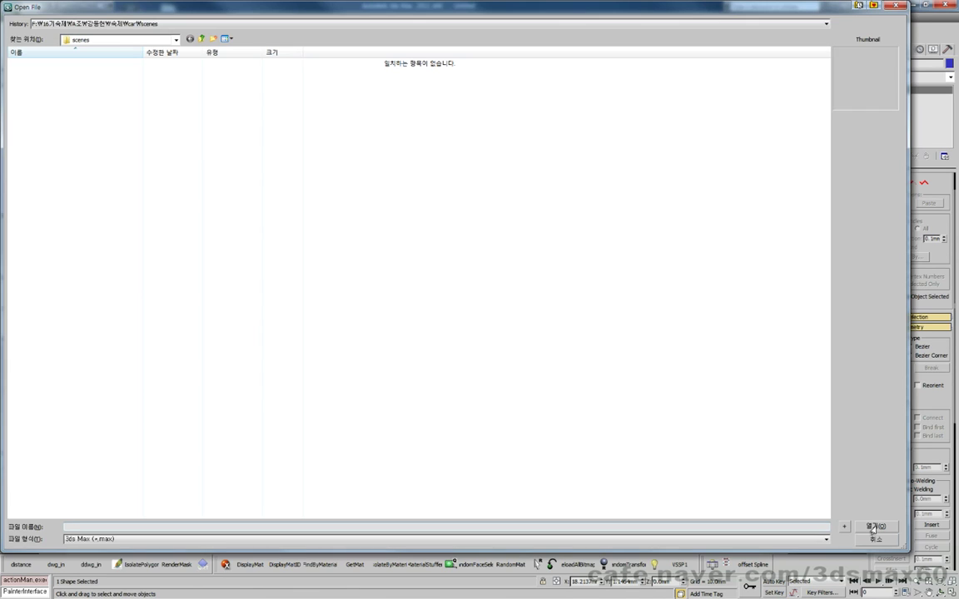
{"action": "left_click", "coordinate": [873, 539]}
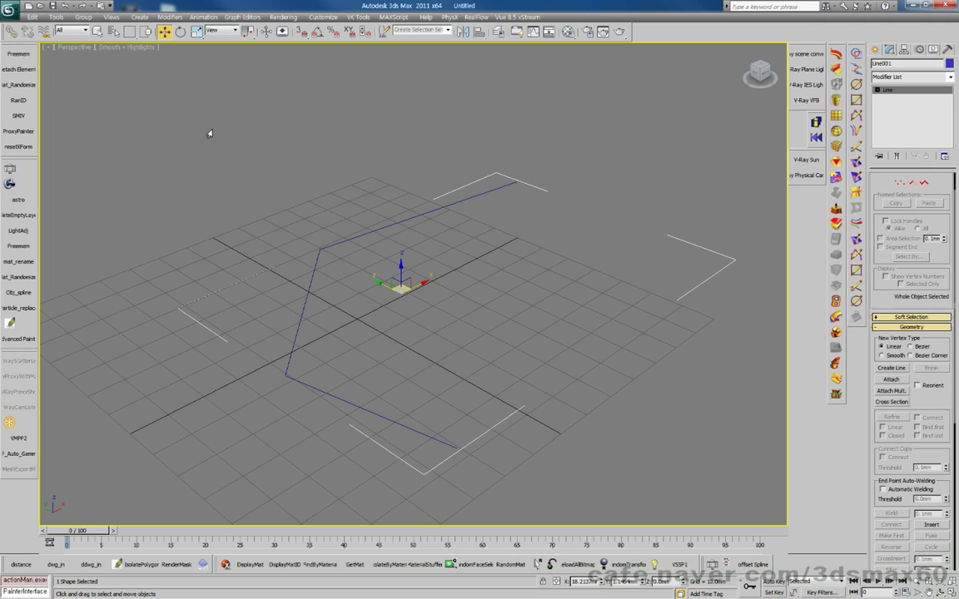
Step: Import the AutoCAD drawing 2.dwg from the desktop, accepting its proxy objects and the default DWG/DXF import options
{"action": "left_click", "coordinate": [14, 10]}
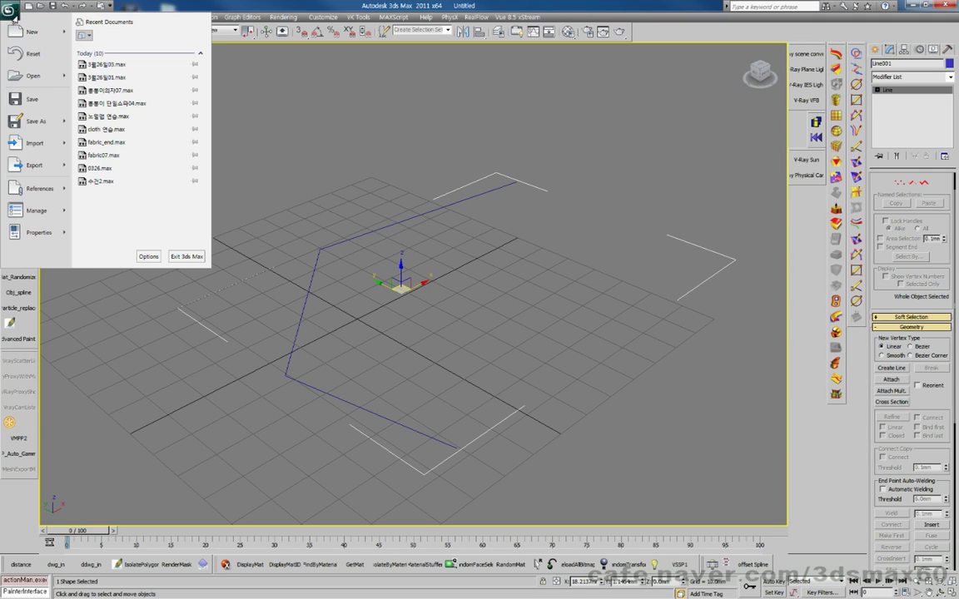
{"action": "left_click", "coordinate": [21, 143]}
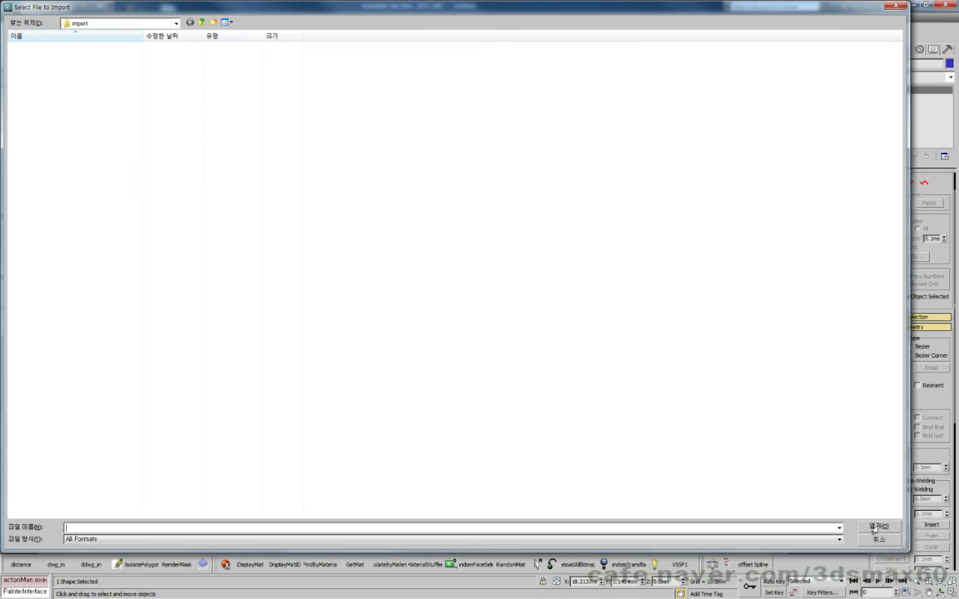
{"action": "left_click", "coordinate": [195, 24]}
{"action": "left_click", "coordinate": [194, 24]}
{"action": "left_click", "coordinate": [195, 24]}
{"action": "left_click", "coordinate": [194, 24]}
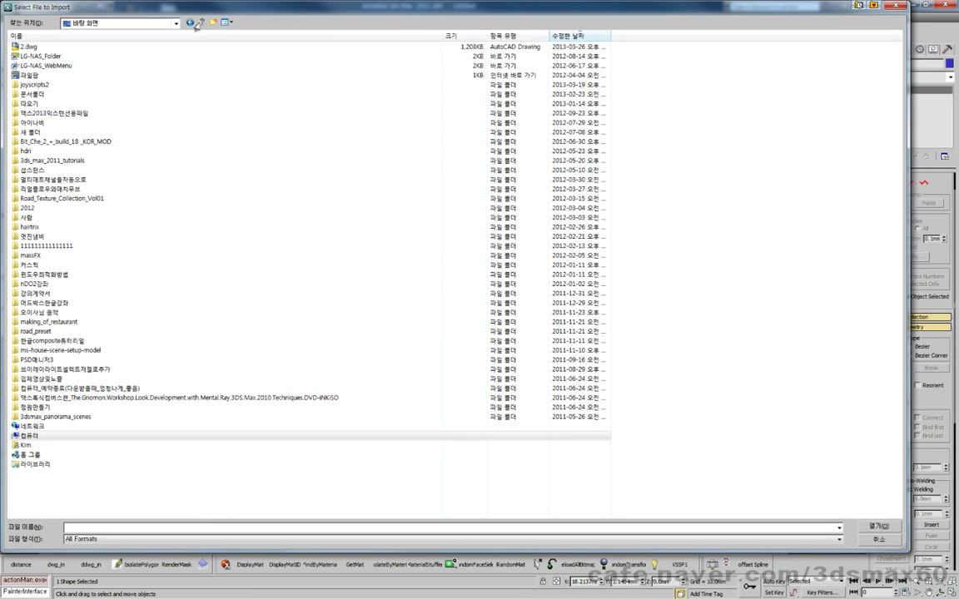
{"action": "left_click", "coordinate": [30, 47]}
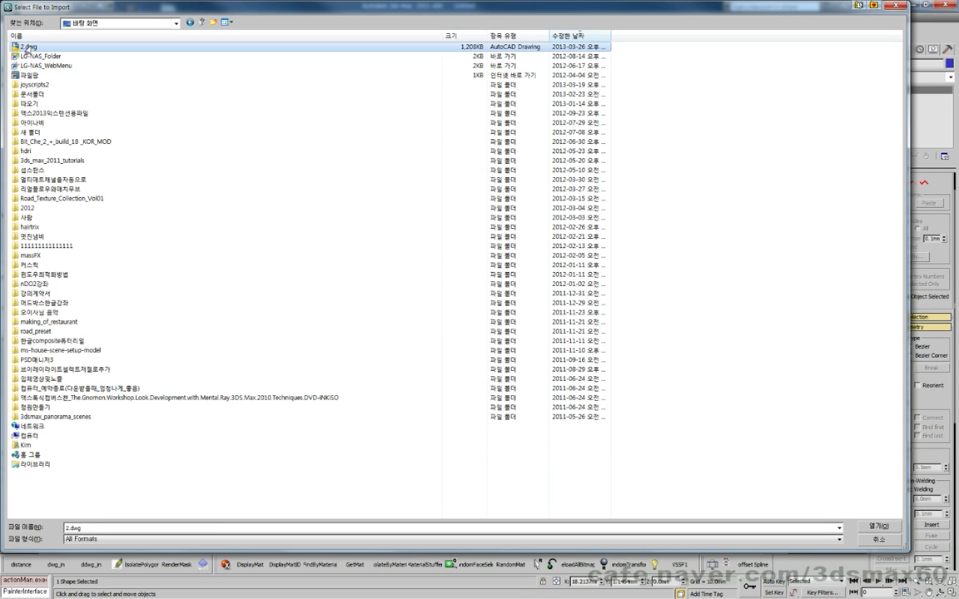
{"action": "key", "text": "Return"}
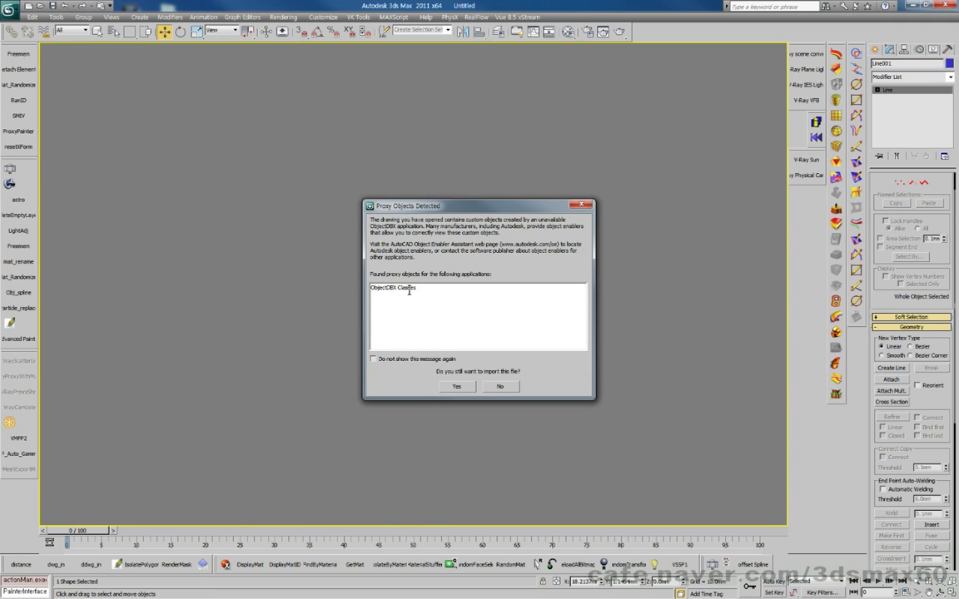
{"action": "key", "text": "Return"}
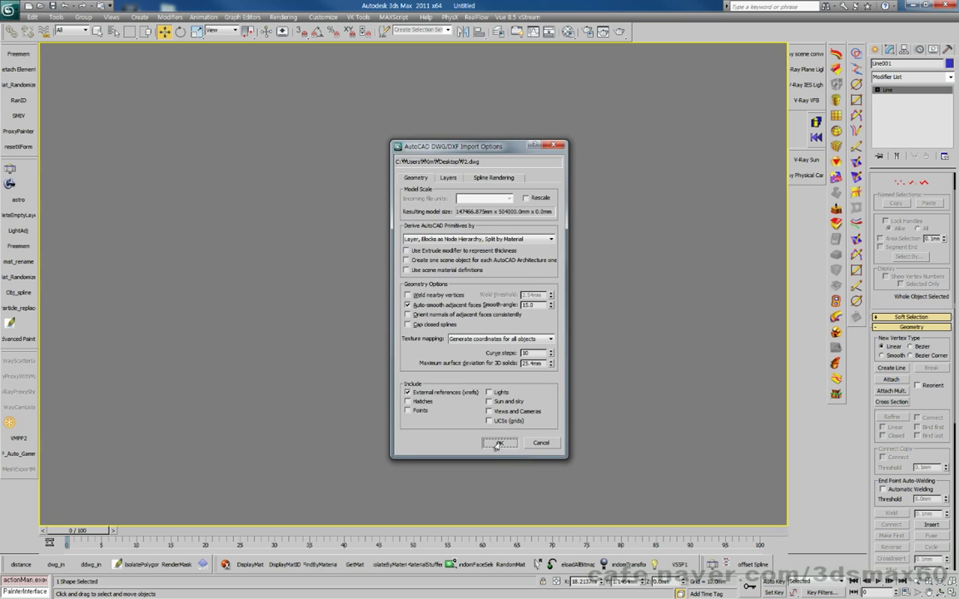
{"action": "left_click", "coordinate": [500, 443]}
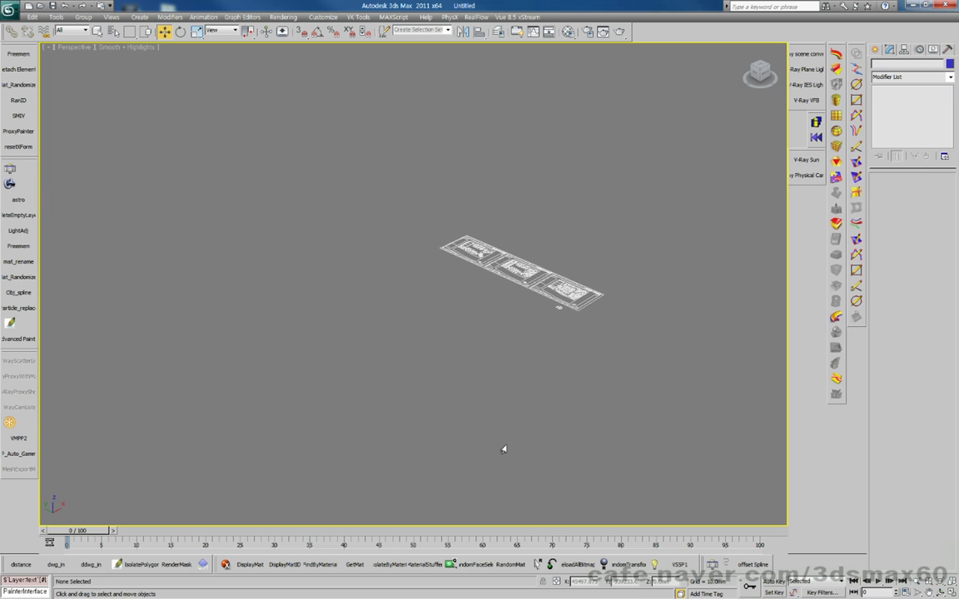
Step: Switch the viewport to the Top view and frame the whole imported drawing
{"action": "middle_click_drag", "start_coordinate": [553, 285], "coordinate": [468, 327]}
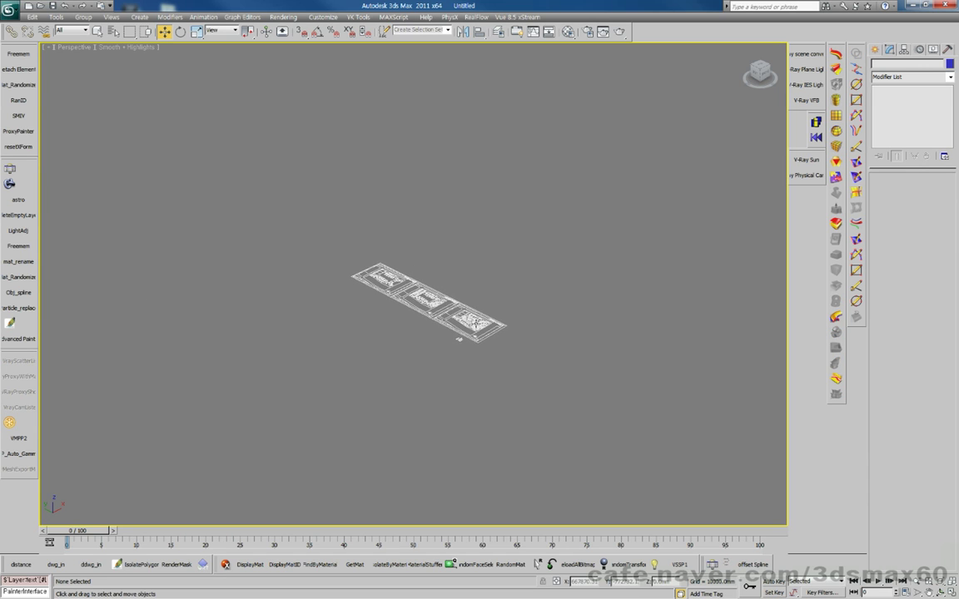
{"action": "scroll", "coordinate": [408, 291], "scroll_direction": "up", "scroll_amount": 4}
{"action": "key", "text": "t"}
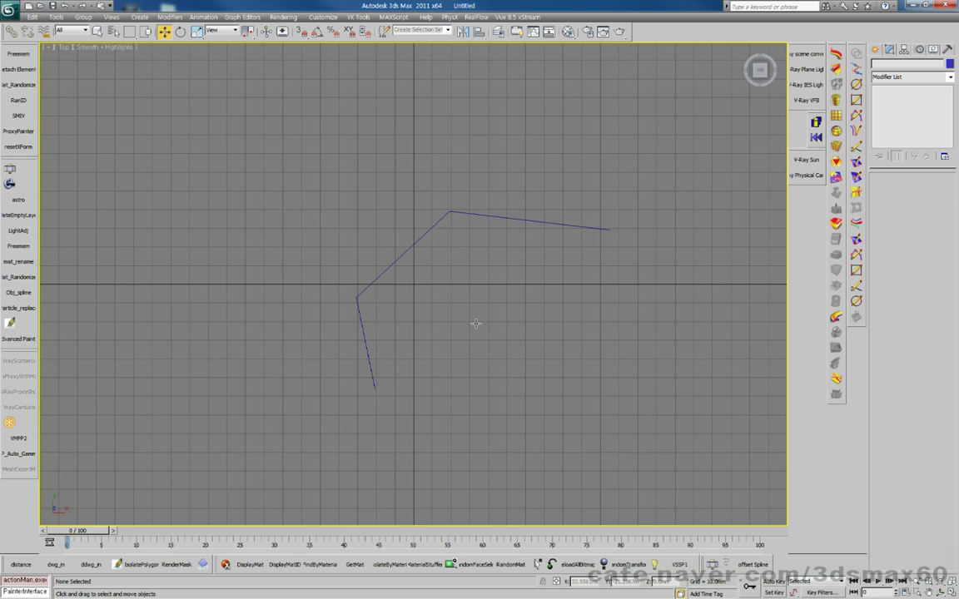
{"action": "key", "text": "z"}
{"action": "middle_click_drag", "start_coordinate": [484, 400], "coordinate": [429, 370]}
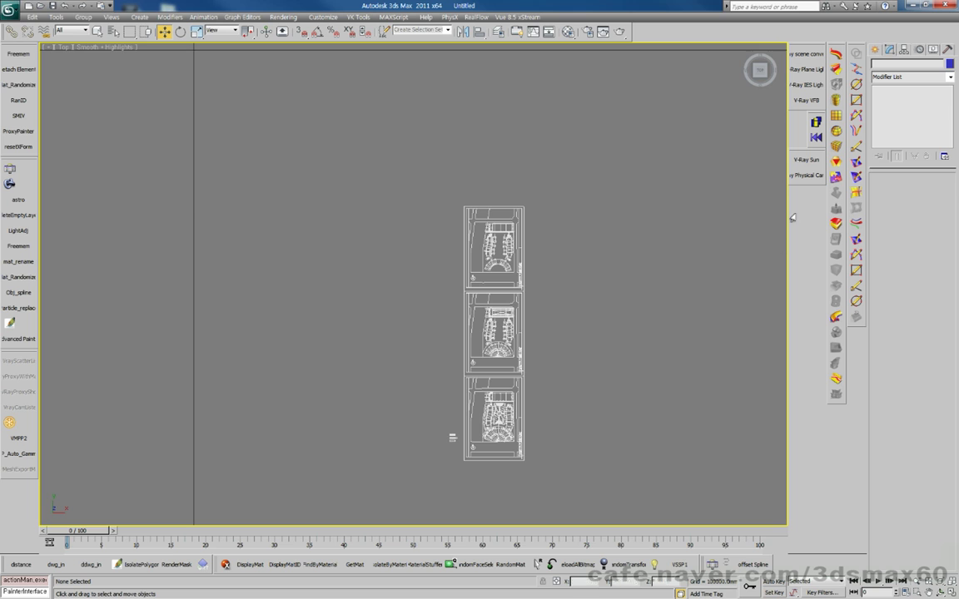
Step: Select the imported ETC layer spline by its road outline near the upper edge of the middle plan sheet
{"action": "mouse_move", "coordinate": [638, 214]}
{"action": "middle_mouse_down"}
{"action": "mouse_move", "coordinate": [541, 265]}
{"action": "mouse_move", "coordinate": [569, 166]}
{"action": "mouse_move", "coordinate": [567, 205]}
{"action": "middle_mouse_up"}
{"action": "scroll", "coordinate": [618, 225], "scroll_direction": "down", "scroll_amount": 4}
{"action": "scroll", "coordinate": [571, 252], "scroll_direction": "up", "scroll_amount": 2}
{"action": "scroll", "coordinate": [500, 260], "scroll_direction": "up", "scroll_amount": 3}
{"action": "scroll", "coordinate": [557, 203], "scroll_direction": "up", "scroll_amount": 3}
{"action": "scroll", "coordinate": [416, 231], "scroll_direction": "up", "scroll_amount": 2}
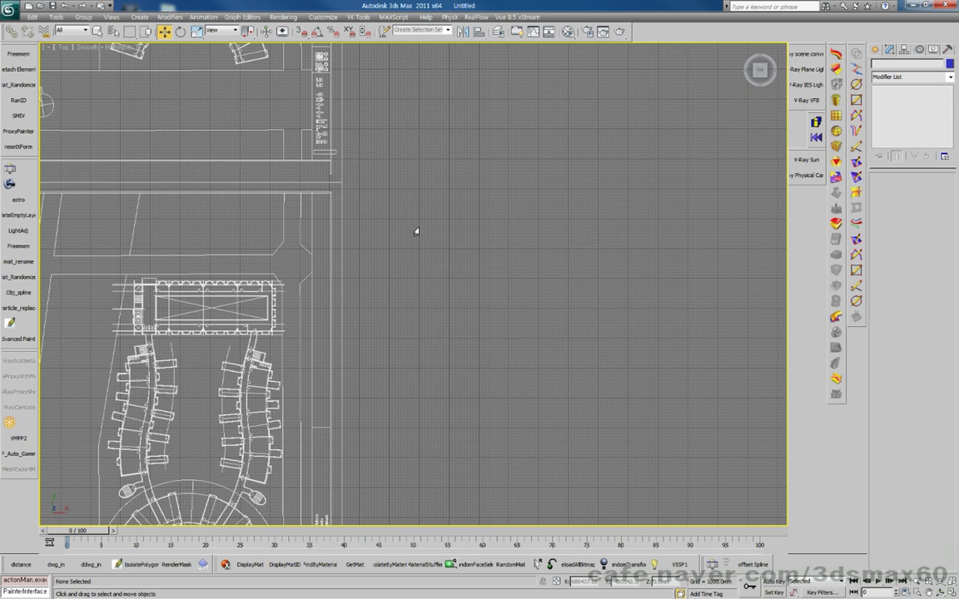
{"action": "middle_click_drag", "start_coordinate": [308, 194], "coordinate": [676, 347]}
{"action": "scroll", "coordinate": [666, 341], "scroll_direction": "up", "scroll_amount": 4}
{"action": "scroll", "coordinate": [611, 316], "scroll_direction": "up", "scroll_amount": 3}
{"action": "scroll", "coordinate": [610, 314], "scroll_direction": "down", "scroll_amount": 5}
{"action": "left_click", "coordinate": [617, 344]}
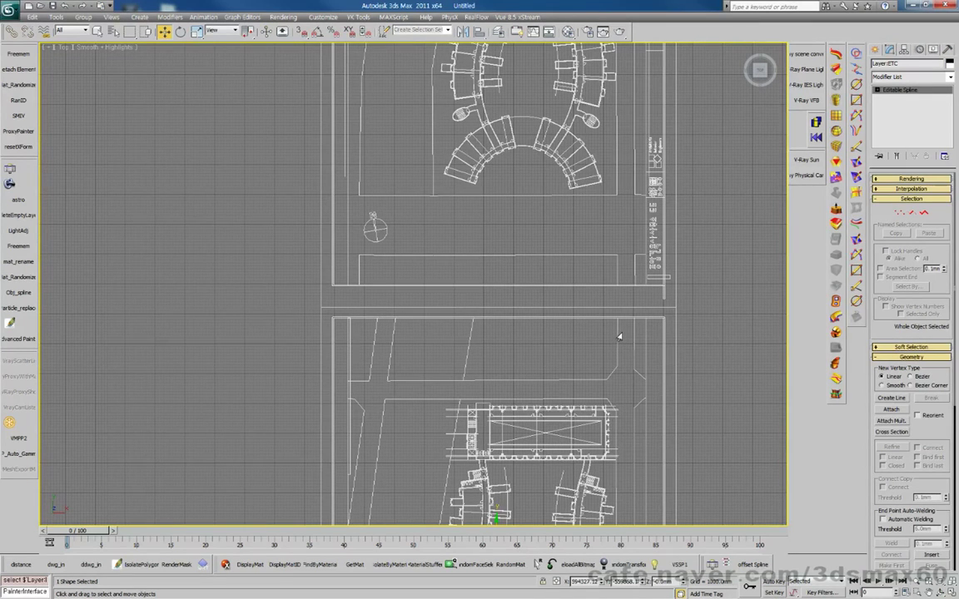
Step: Examine the border lines and outline ends where the upper and middle plan sheets meet
{"action": "scroll", "coordinate": [620, 334], "scroll_direction": "down", "scroll_amount": 3}
{"action": "scroll", "coordinate": [627, 331], "scroll_direction": "up", "scroll_amount": 5}
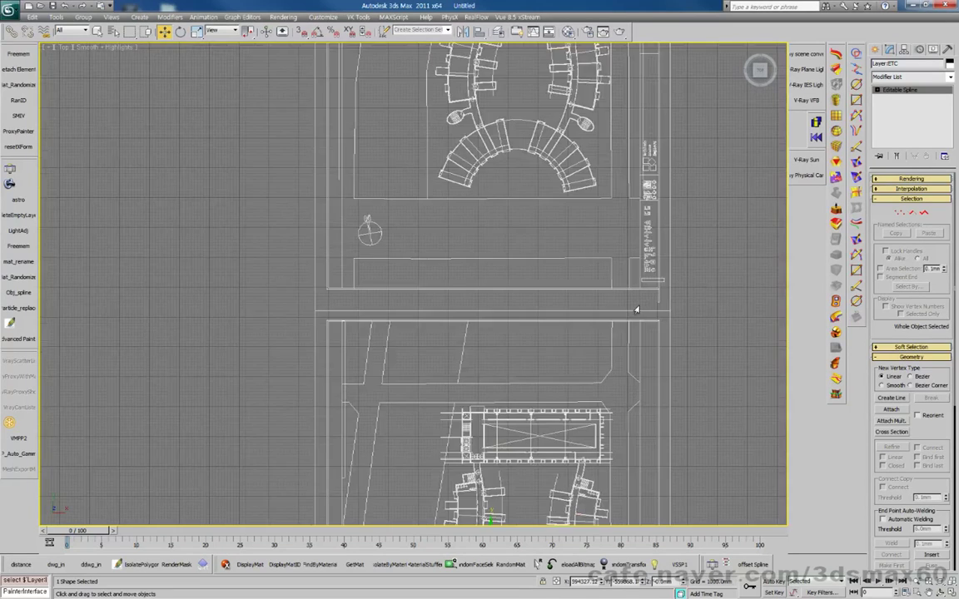
{"action": "scroll", "coordinate": [637, 307], "scroll_direction": "up", "scroll_amount": 4}
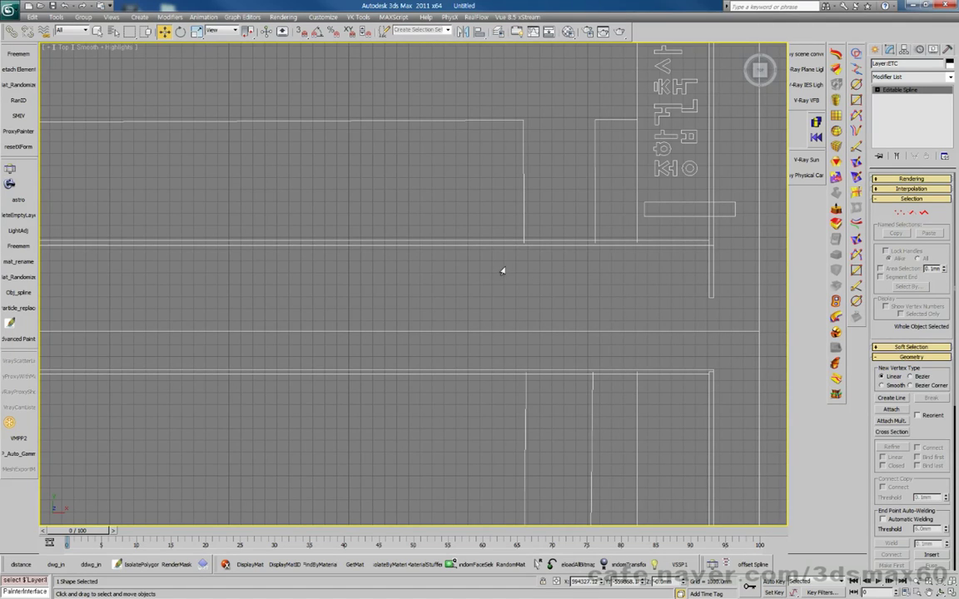
{"action": "scroll", "coordinate": [502, 272], "scroll_direction": "down", "scroll_amount": 3}
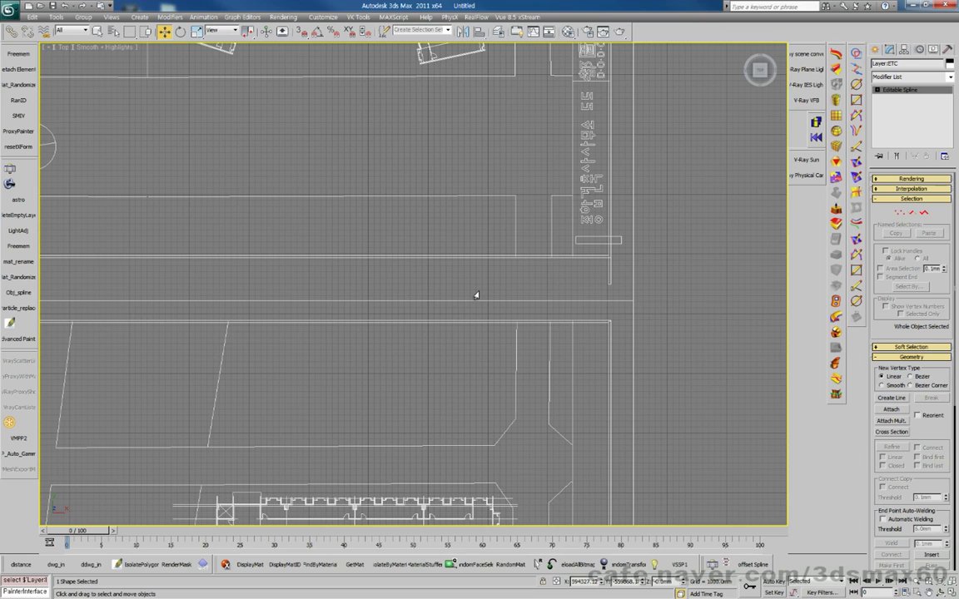
{"action": "middle_click_drag", "start_coordinate": [477, 294], "coordinate": [659, 282]}
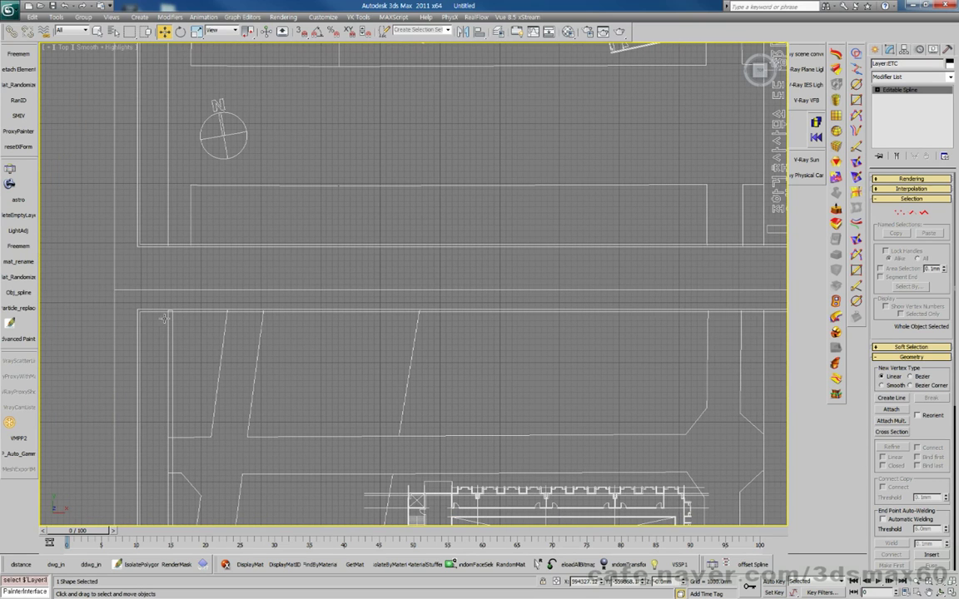
{"action": "scroll", "coordinate": [150, 322], "scroll_direction": "up", "scroll_amount": 5}
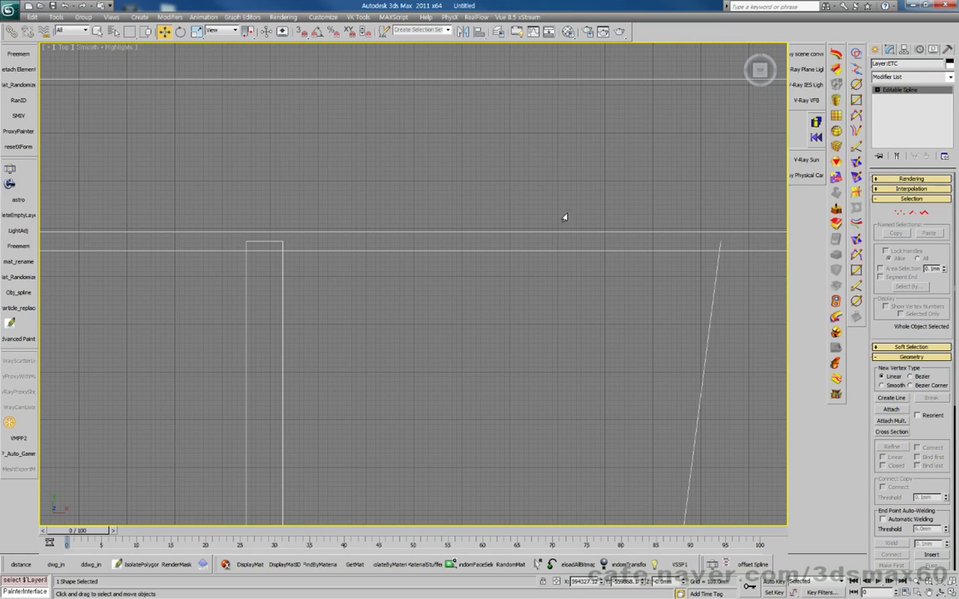
{"action": "scroll", "coordinate": [491, 232], "scroll_direction": "down", "scroll_amount": 3}
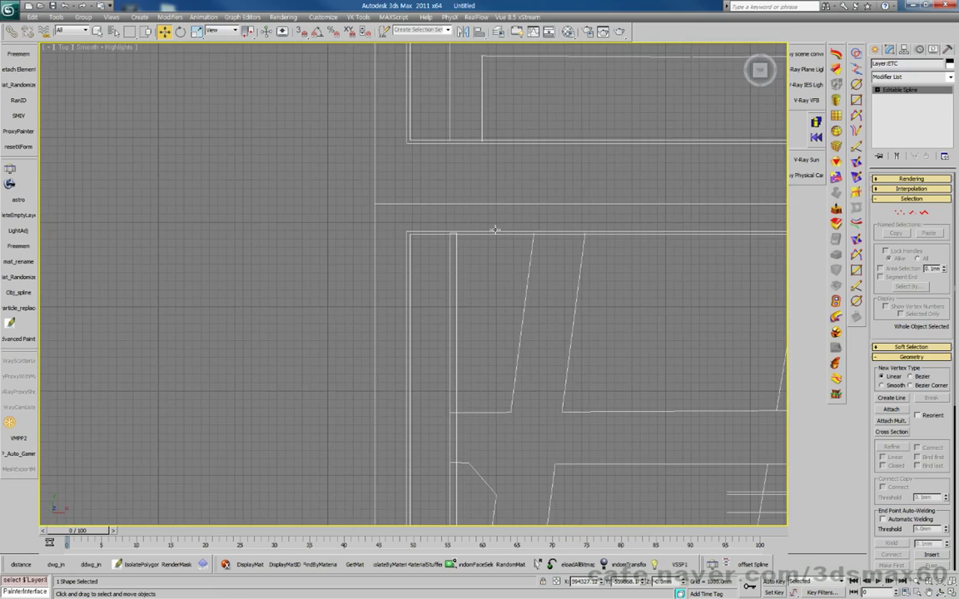
{"action": "scroll", "coordinate": [537, 233], "scroll_direction": "down", "scroll_amount": 4}
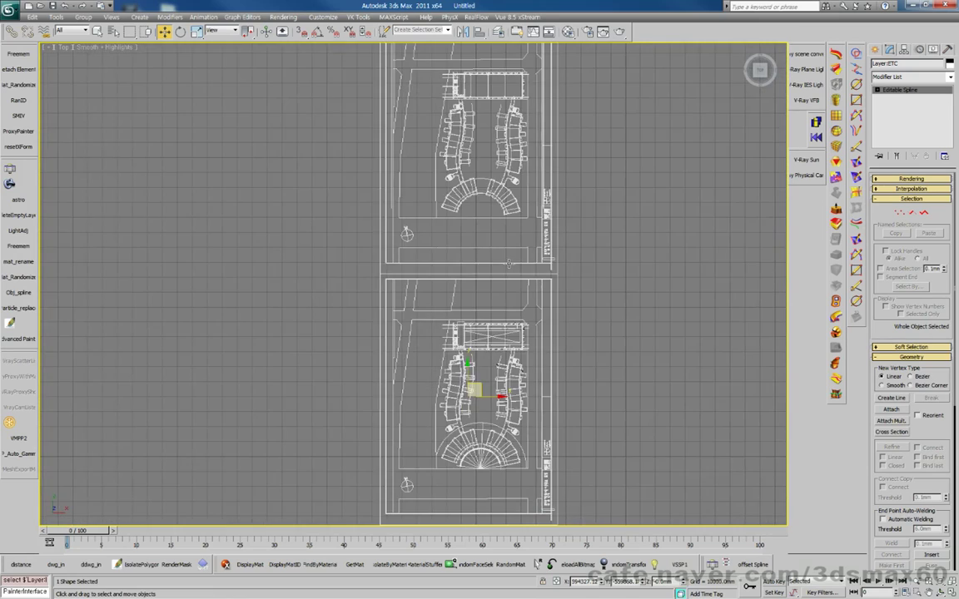
Step: Examine the uppermost plan sheet, including the rectangular hall's walls, columns and doors and the curved wings below it
{"action": "middle_click_drag", "start_coordinate": [535, 212], "coordinate": [516, 366]}
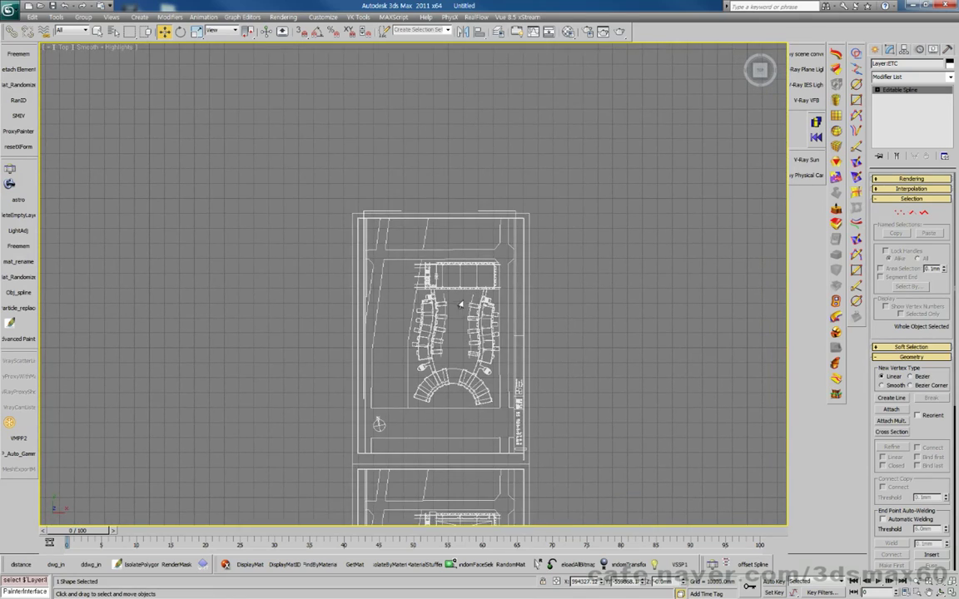
{"action": "scroll", "coordinate": [465, 285], "scroll_direction": "up", "scroll_amount": 5}
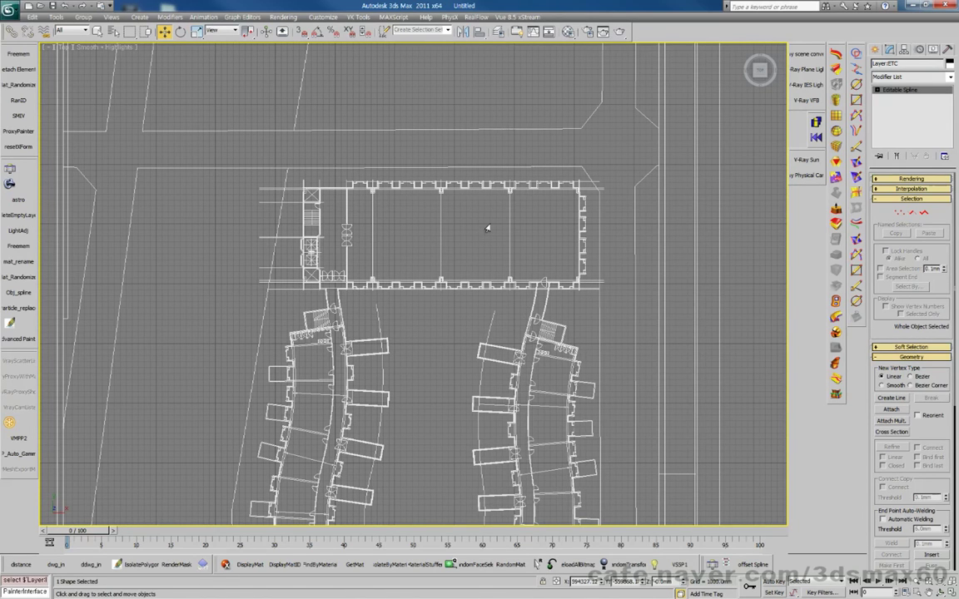
{"action": "scroll", "coordinate": [493, 227], "scroll_direction": "up", "scroll_amount": 4}
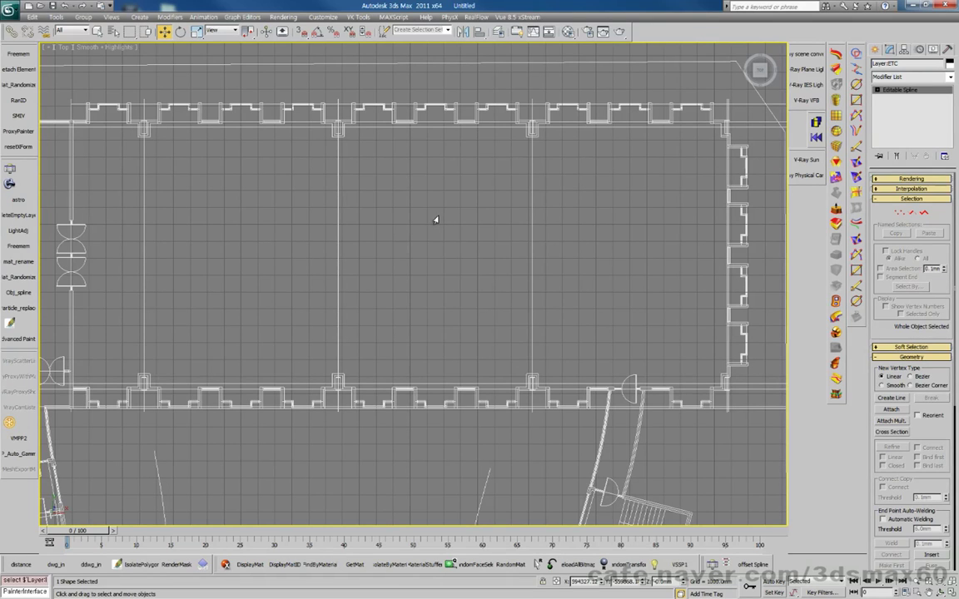
{"action": "middle_click_drag", "start_coordinate": [255, 210], "coordinate": [408, 257]}
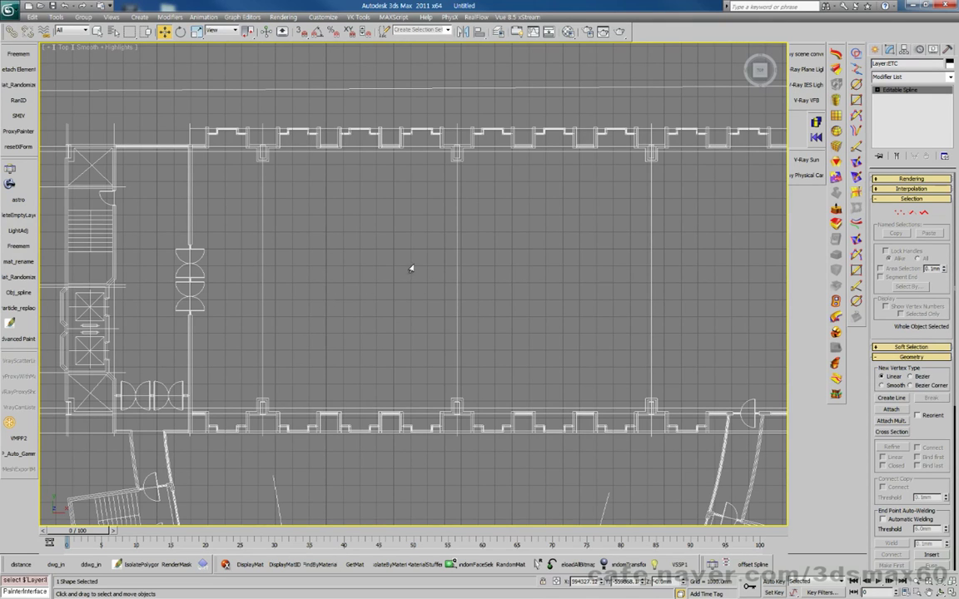
{"action": "scroll", "coordinate": [448, 283], "scroll_direction": "down", "scroll_amount": 6}
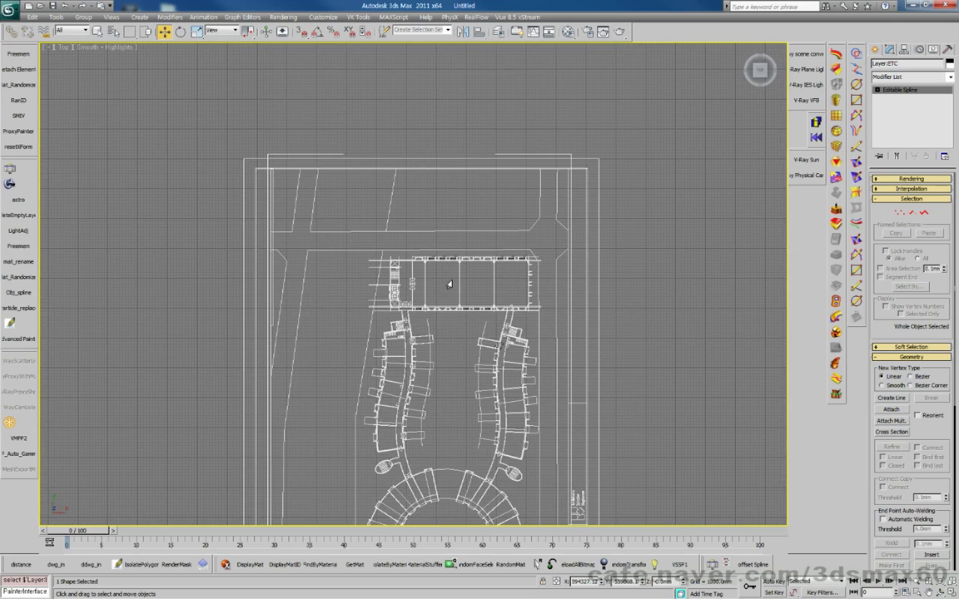
{"action": "middle_click_drag", "start_coordinate": [450, 285], "coordinate": [460, 249]}
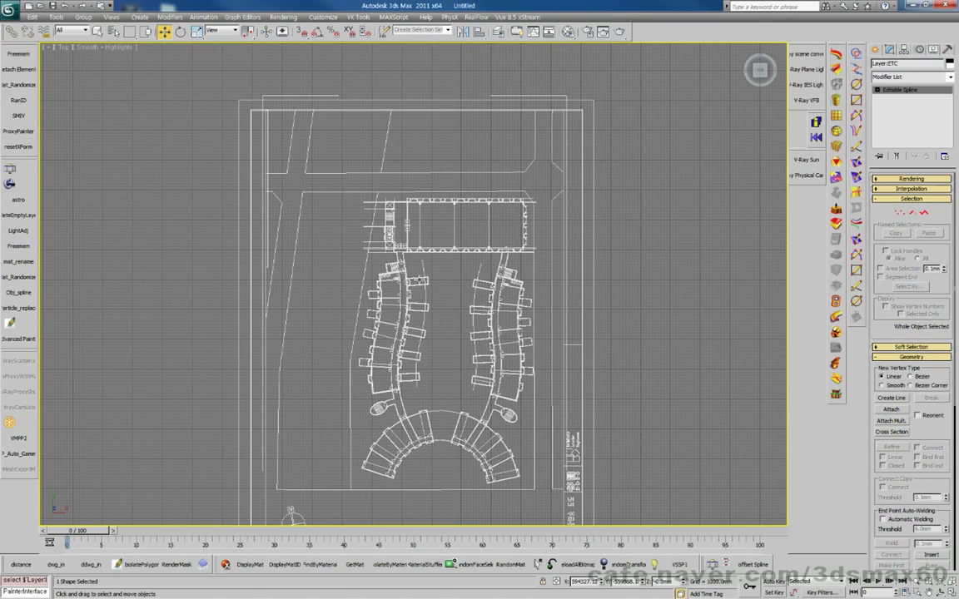
{"action": "scroll", "coordinate": [439, 285], "scroll_direction": "up", "scroll_amount": 4}
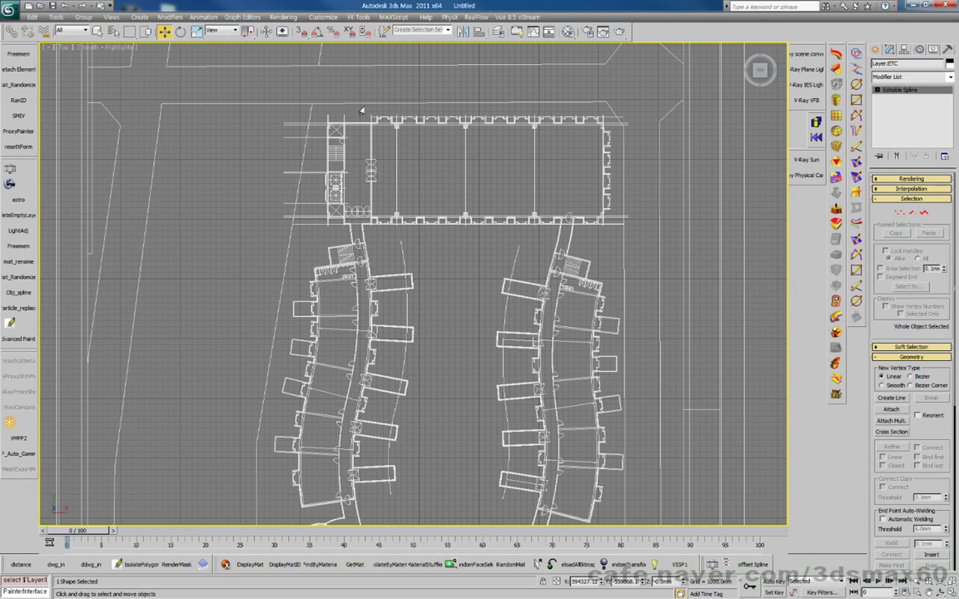
{"action": "middle_click_drag", "start_coordinate": [372, 145], "coordinate": [480, 216]}
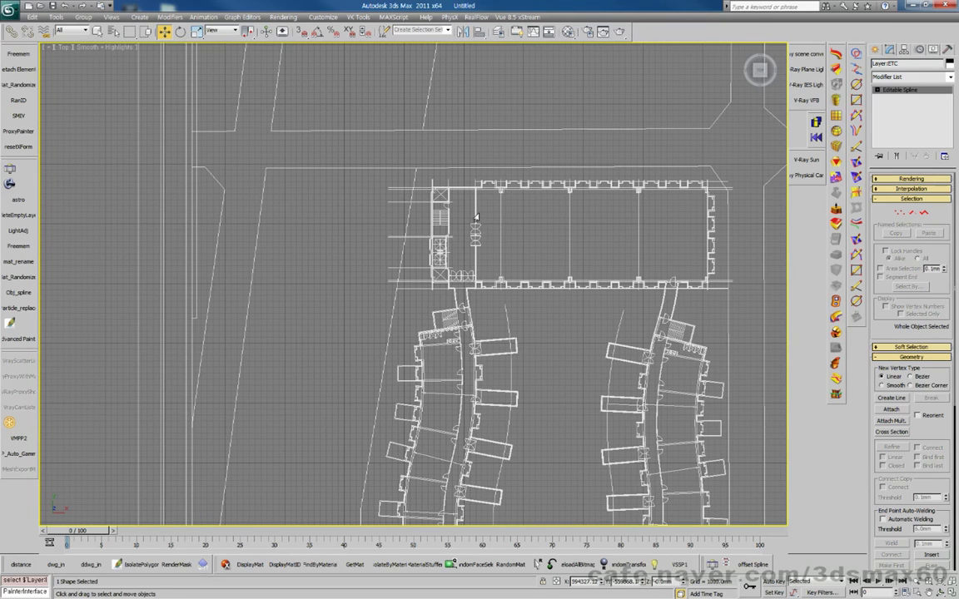
{"action": "scroll", "coordinate": [476, 217], "scroll_direction": "down", "scroll_amount": 3}
{"action": "middle_click_drag", "start_coordinate": [417, 207], "coordinate": [247, 158]}
{"action": "scroll", "coordinate": [250, 158], "scroll_direction": "down", "scroll_amount": 5}
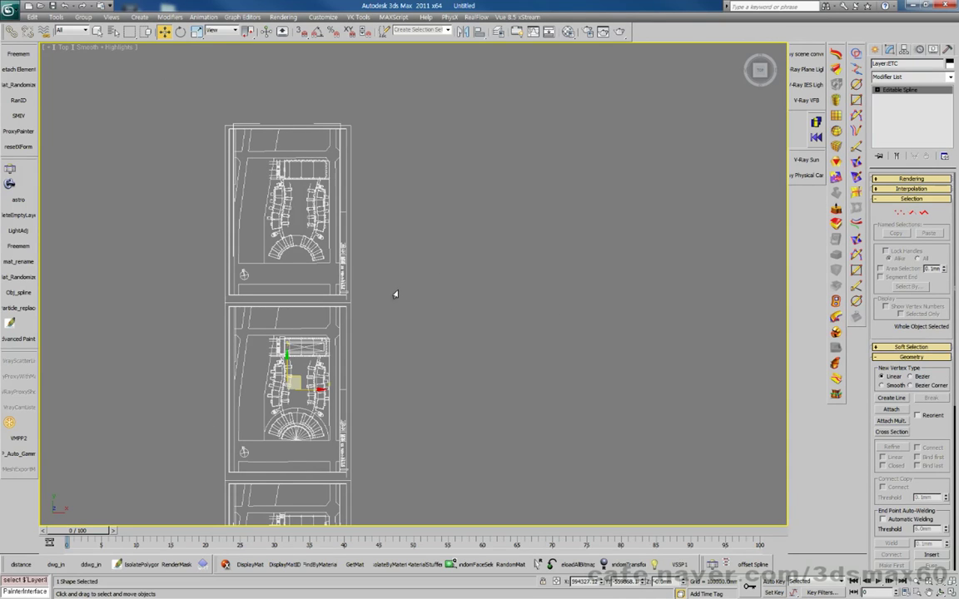
{"action": "left_click", "coordinate": [10, 10]}
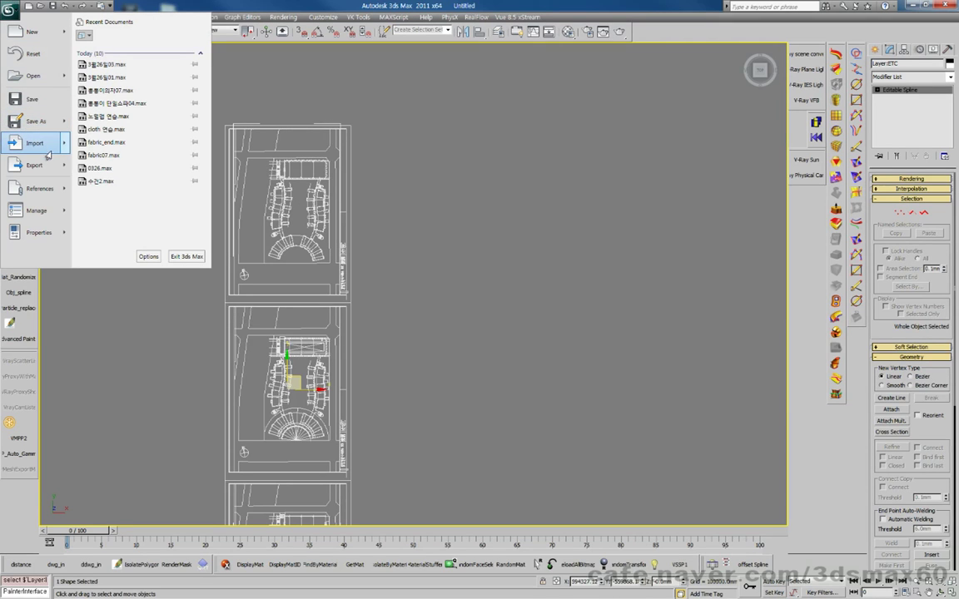
{"action": "left_click", "coordinate": [412, 190]}
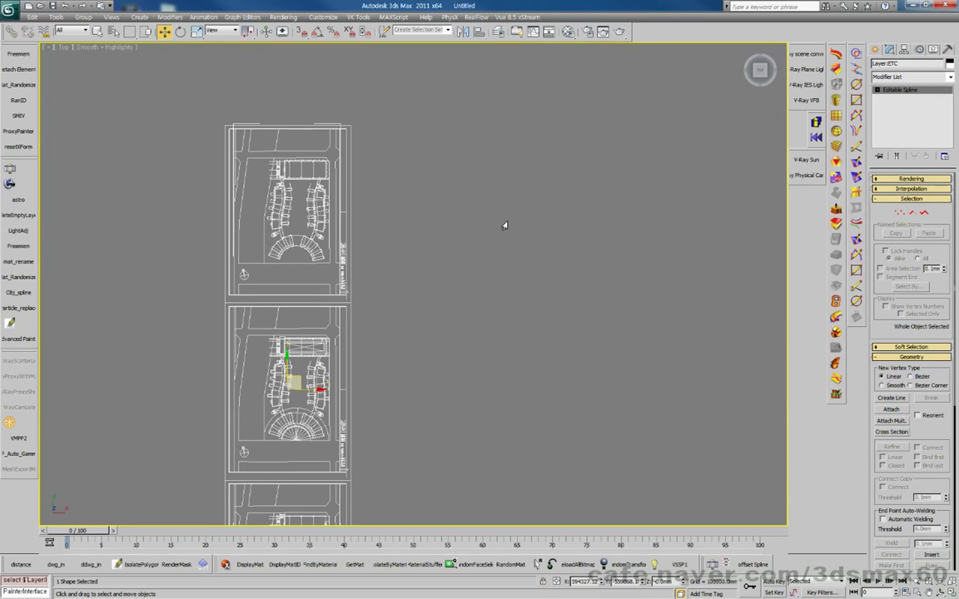
Step: Show the grid, then draw a circle overlapping the right edge of the uppermost plan sheet and convert it to an editable spline
{"action": "key", "text": "g"}
{"action": "middle_click_drag", "start_coordinate": [414, 223], "coordinate": [526, 218]}
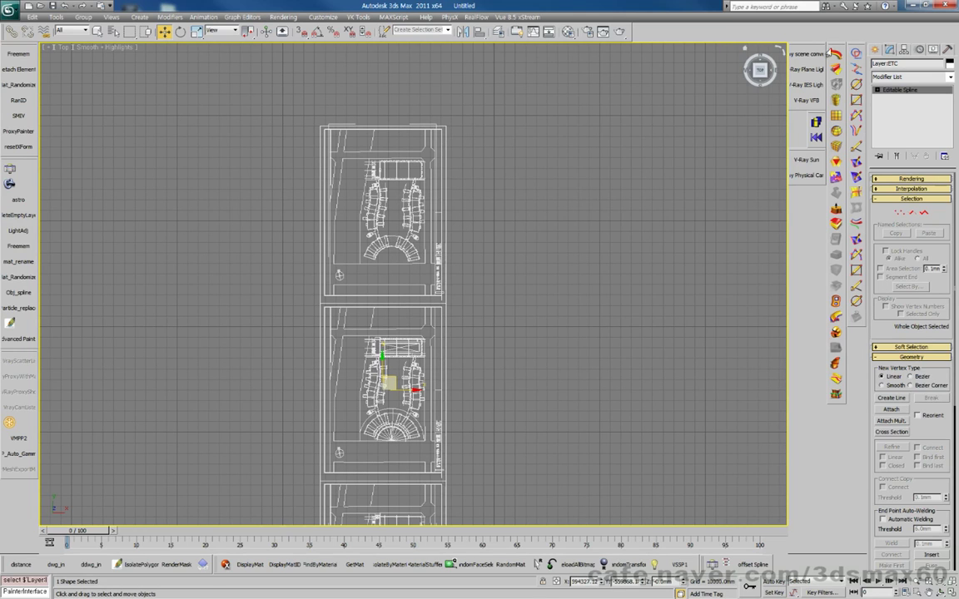
{"action": "left_click", "coordinate": [875, 49]}
{"action": "left_click", "coordinate": [892, 132]}
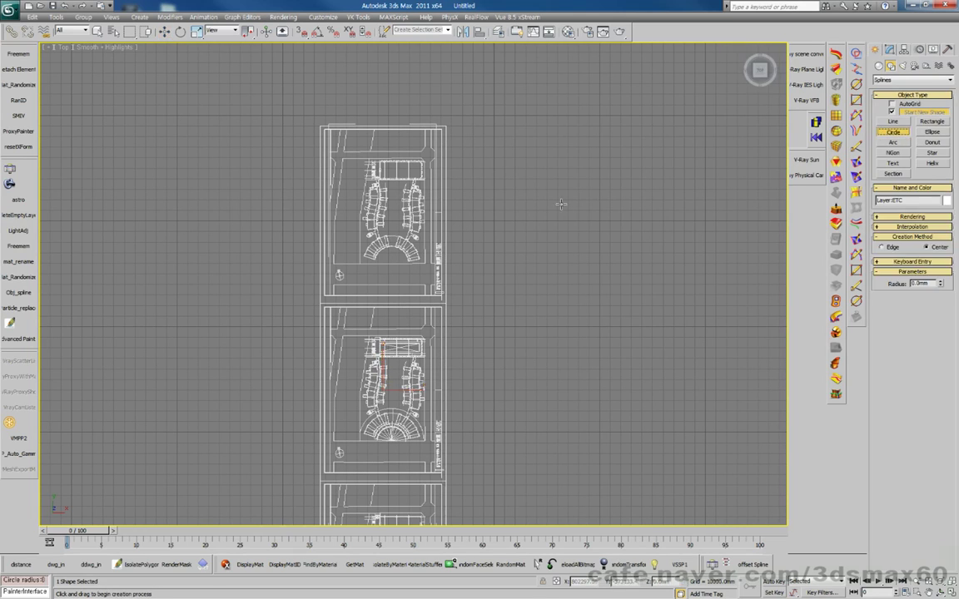
{"action": "left_click_drag", "start_coordinate": [478, 185], "coordinate": [497, 225]}
{"action": "key", "text": "w"}
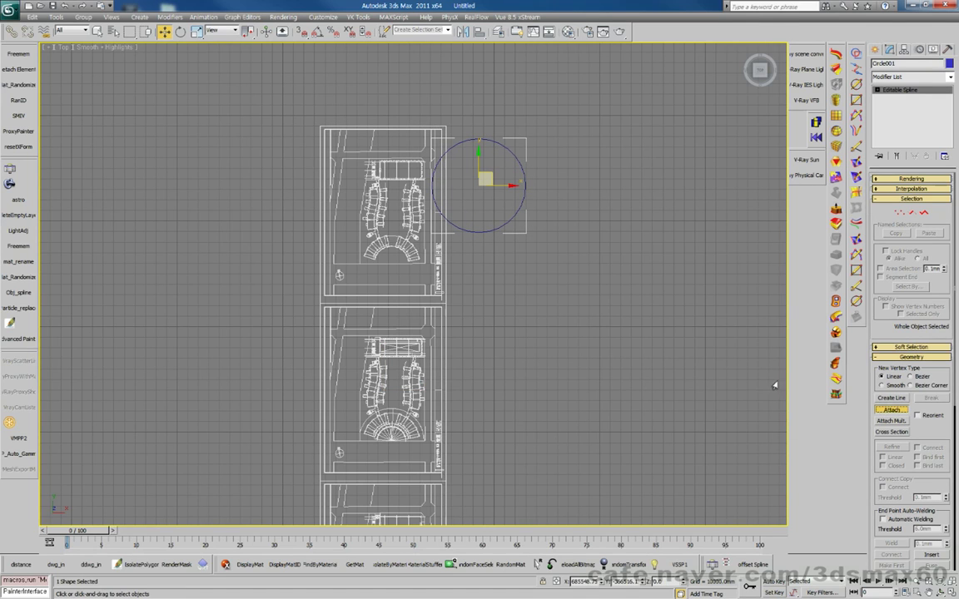
Step: Attach the sheet border and title-block spline to the circle, and delete the circle's own outline
{"action": "left_click", "coordinate": [443, 280]}
{"action": "left_click", "coordinate": [923, 212]}
{"action": "key", "text": "w"}
{"action": "left_click", "coordinate": [523, 199]}
{"action": "key", "text": "Delete"}
{"action": "left_click", "coordinate": [923, 212]}
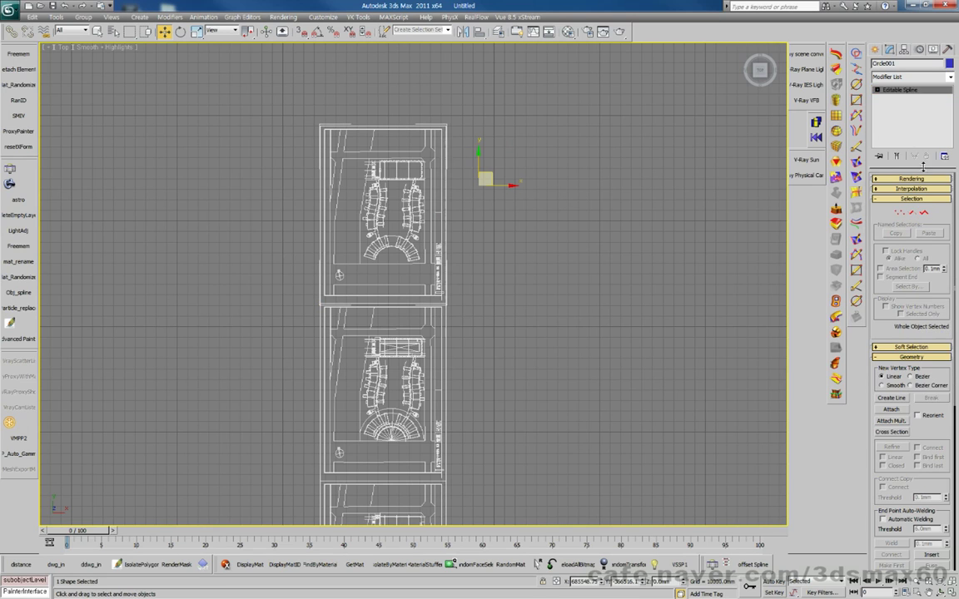
Step: Reset the combined spline's scale and centre its pivot on the object
{"action": "left_click", "coordinate": [889, 49]}
{"action": "left_click", "coordinate": [911, 393]}
{"action": "middle_click_drag", "start_coordinate": [419, 275], "coordinate": [502, 202]}
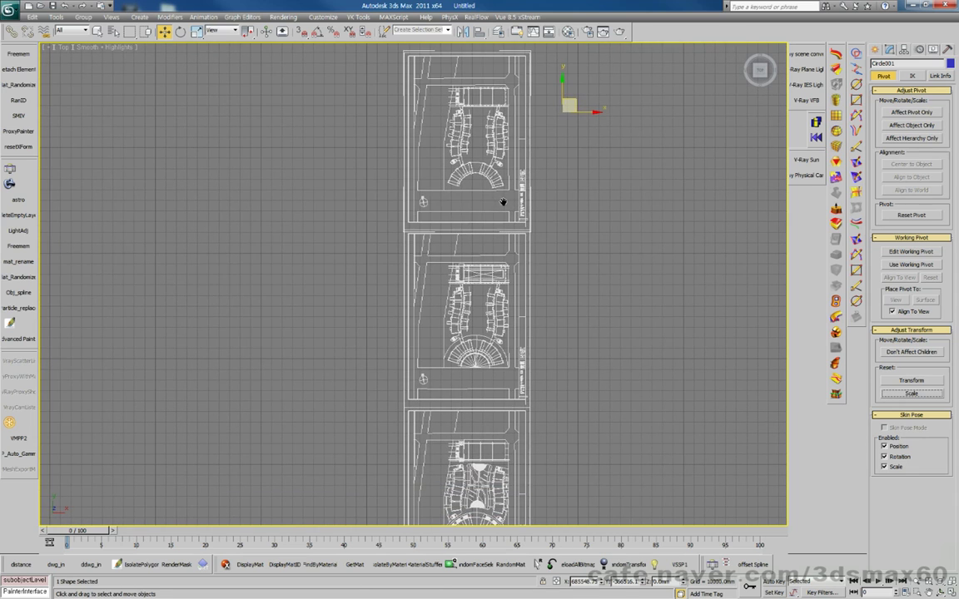
{"action": "left_click", "coordinate": [911, 112]}
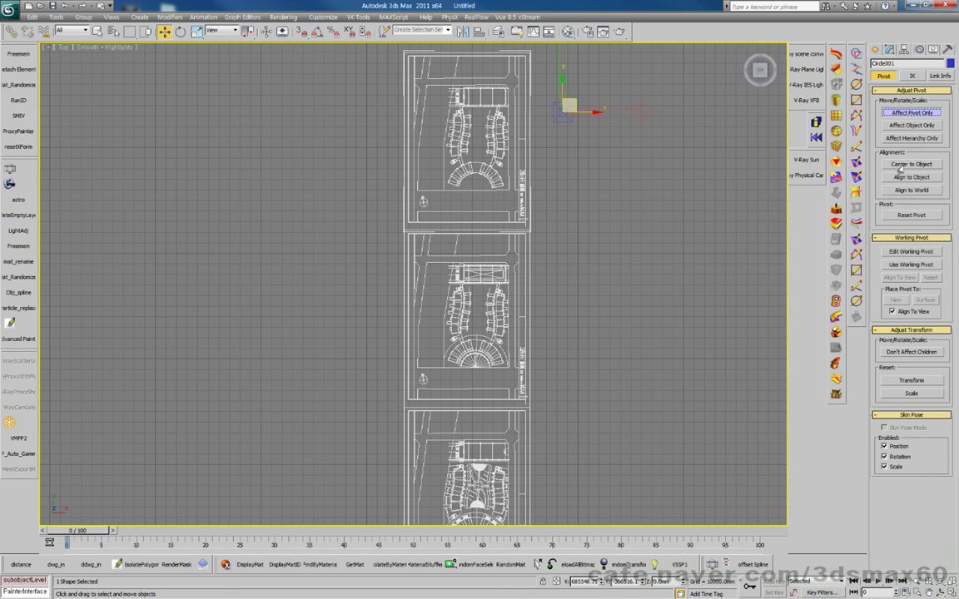
{"action": "left_click", "coordinate": [911, 164]}
{"action": "left_click", "coordinate": [912, 112]}
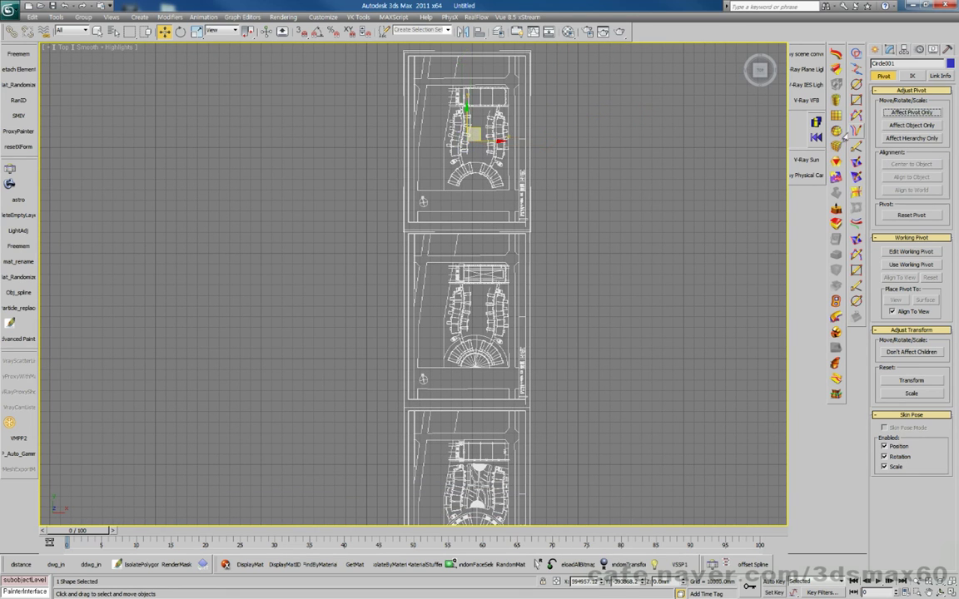
Step: Examine the uppermost plan sheet, covering its curved wings, rectangular hall and the surrounding road lines
{"action": "middle_click_drag", "start_coordinate": [479, 90], "coordinate": [481, 221]}
{"action": "scroll", "coordinate": [481, 220], "scroll_direction": "up", "scroll_amount": 2}
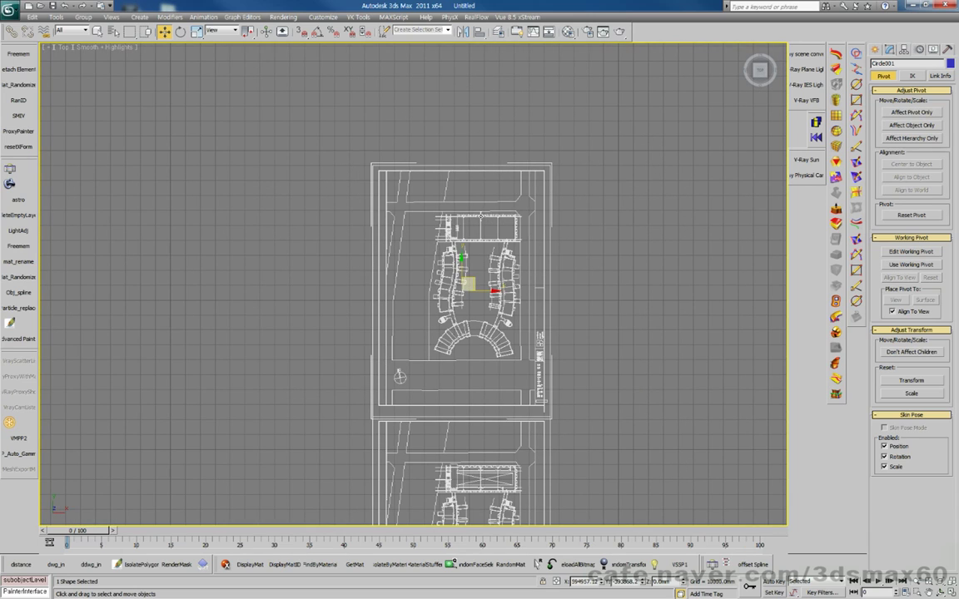
{"action": "scroll", "coordinate": [522, 220], "scroll_direction": "up", "scroll_amount": 9}
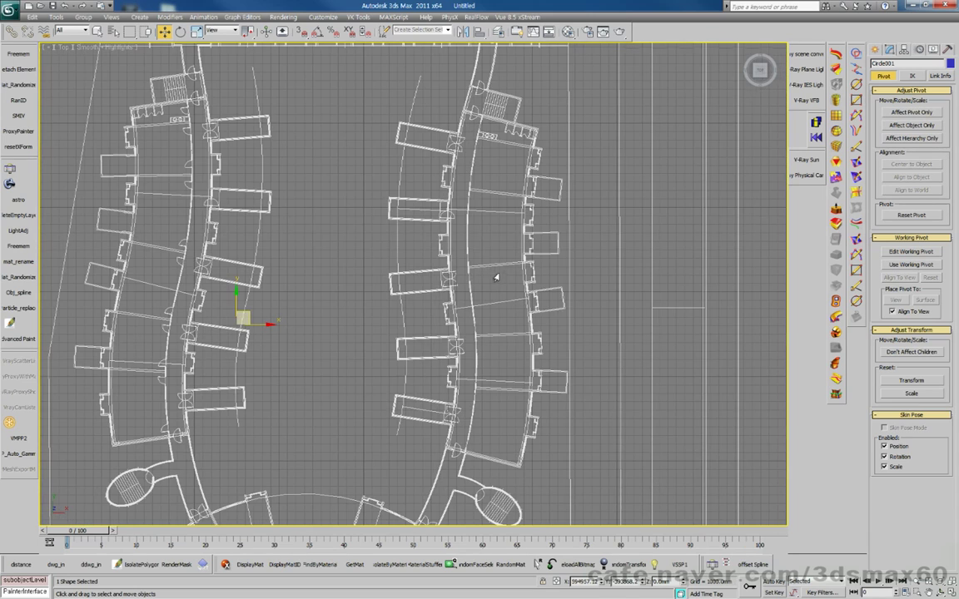
{"action": "scroll", "coordinate": [442, 250], "scroll_direction": "down", "scroll_amount": 10}
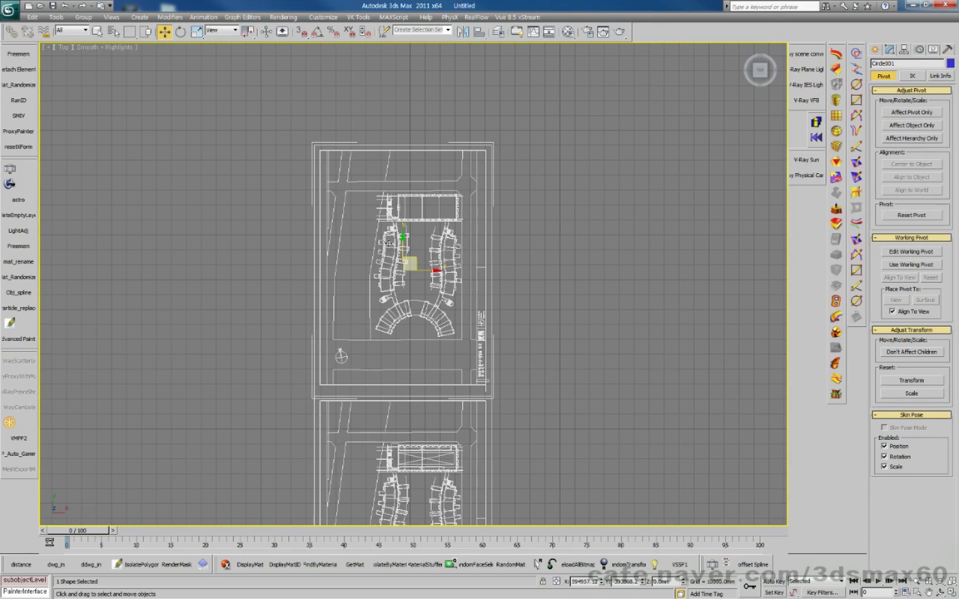
{"action": "middle_click_drag", "start_coordinate": [372, 242], "coordinate": [460, 248]}
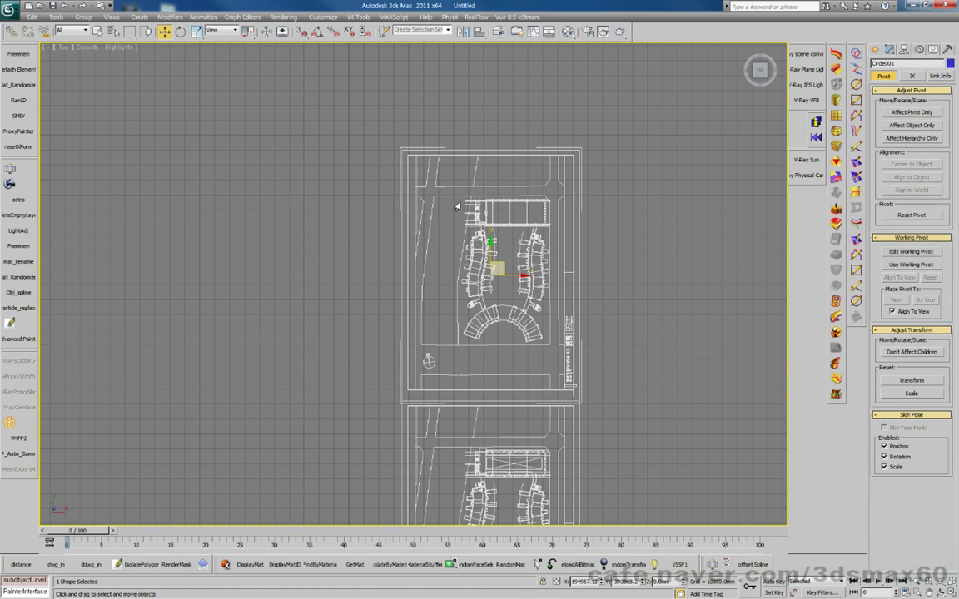
{"action": "scroll", "coordinate": [456, 221], "scroll_direction": "up", "scroll_amount": 4}
{"action": "scroll", "coordinate": [456, 220], "scroll_direction": "up", "scroll_amount": 5}
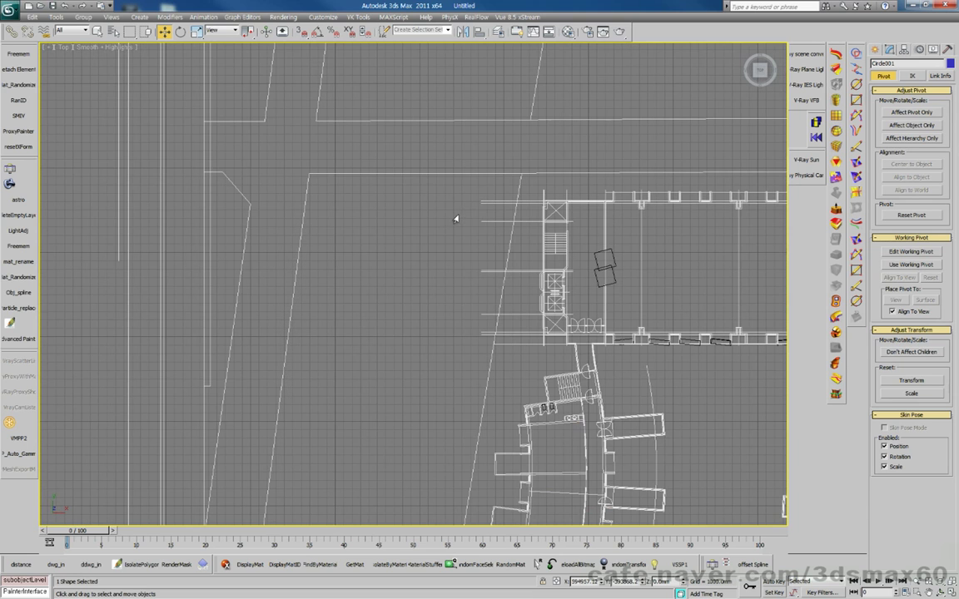
{"action": "scroll", "coordinate": [396, 222], "scroll_direction": "down", "scroll_amount": 3}
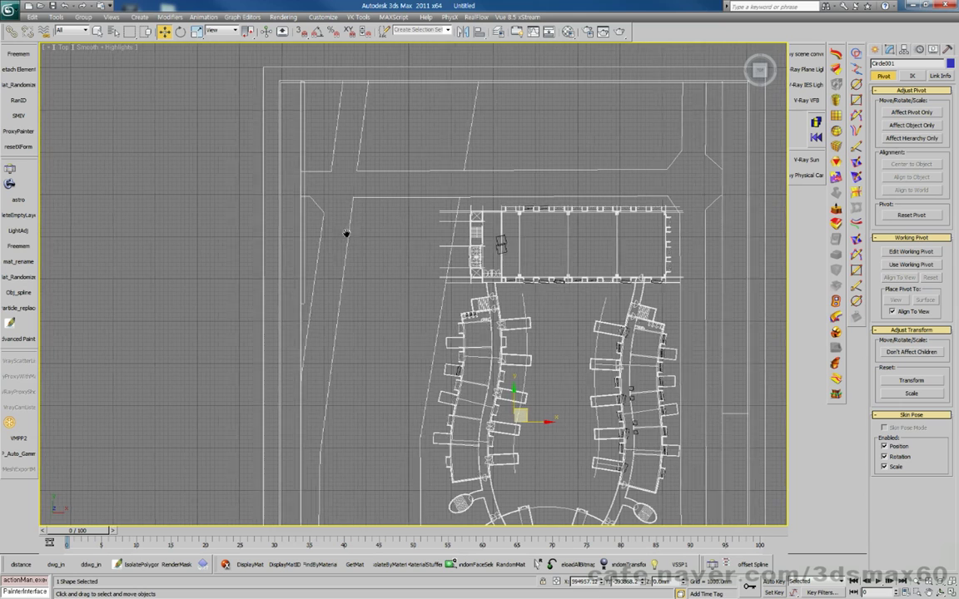
Step: Examine the middle and lowest plan sheets, including the courtyard and fan-shaped building of the lowest one
{"action": "scroll", "coordinate": [336, 244], "scroll_direction": "up", "scroll_amount": 2}
{"action": "scroll", "coordinate": [335, 244], "scroll_direction": "down", "scroll_amount": 3}
{"action": "middle_click_drag", "start_coordinate": [311, 310], "coordinate": [375, 214]}
{"action": "scroll", "coordinate": [374, 218], "scroll_direction": "up", "scroll_amount": 1}
{"action": "middle_click_drag", "start_coordinate": [401, 351], "coordinate": [363, 198]}
{"action": "scroll", "coordinate": [364, 197], "scroll_direction": "up", "scroll_amount": 1}
{"action": "scroll", "coordinate": [360, 339], "scroll_direction": "down", "scroll_amount": 2}
{"action": "middle_click_drag", "start_coordinate": [360, 339], "coordinate": [369, 371]}
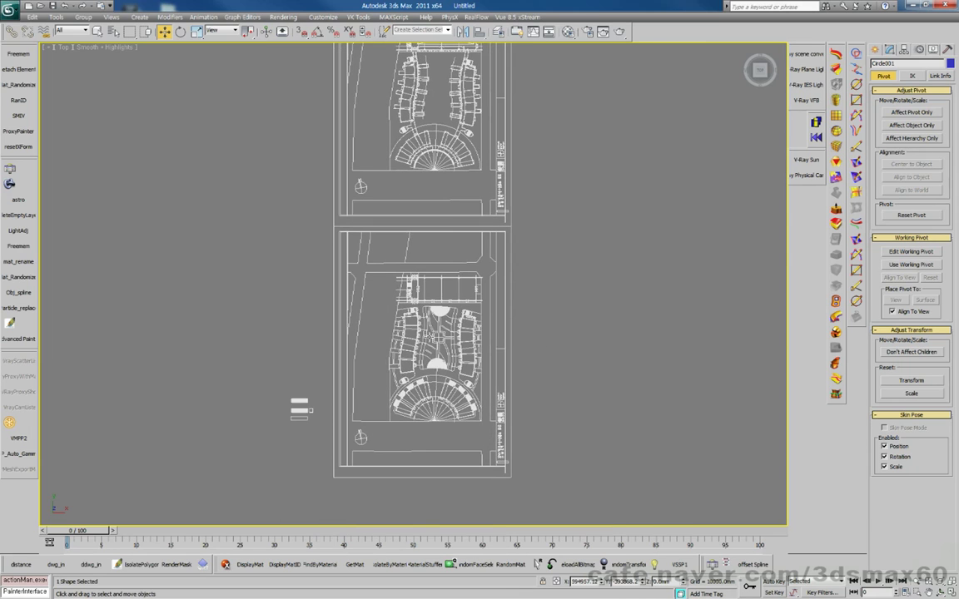
{"action": "scroll", "coordinate": [370, 370], "scroll_direction": "up", "scroll_amount": 3}
{"action": "scroll", "coordinate": [372, 318], "scroll_direction": "down", "scroll_amount": 3}
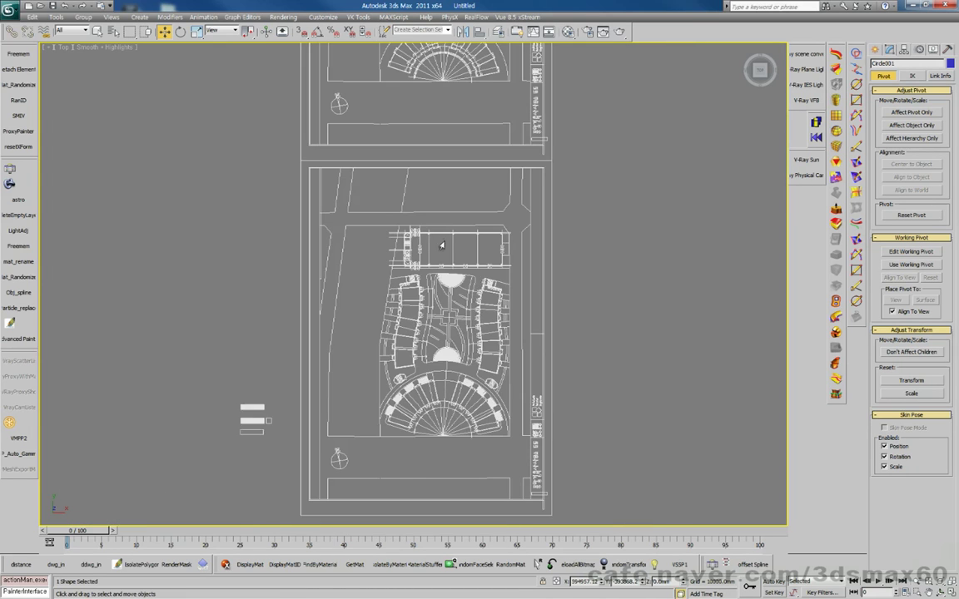
{"action": "middle_click_drag", "start_coordinate": [376, 249], "coordinate": [383, 358]}
Step: Try to select the border object's splines around the lowest plan sheet
{"action": "left_click", "coordinate": [888, 49]}
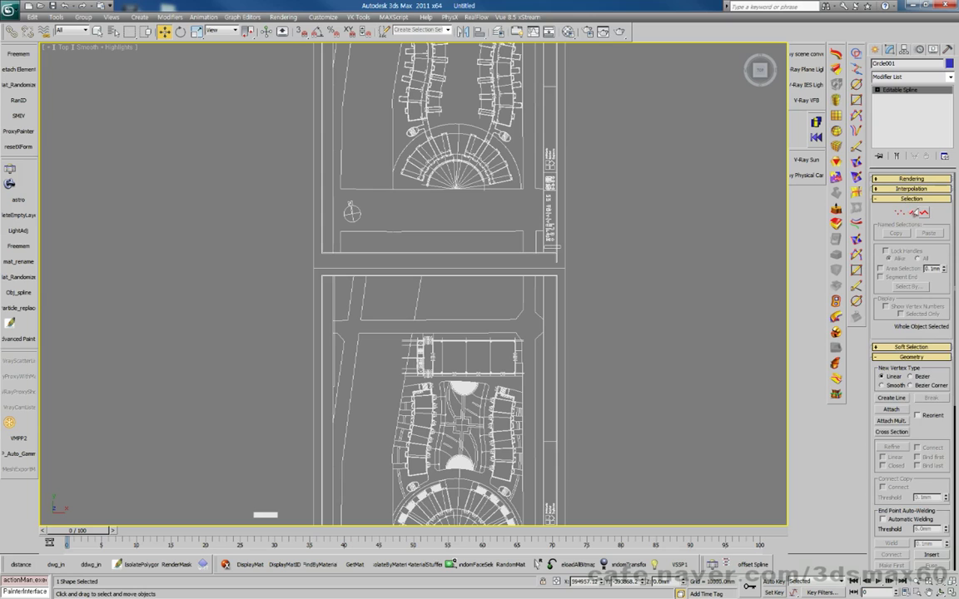
{"action": "scroll", "coordinate": [627, 242], "scroll_direction": "down", "scroll_amount": 5}
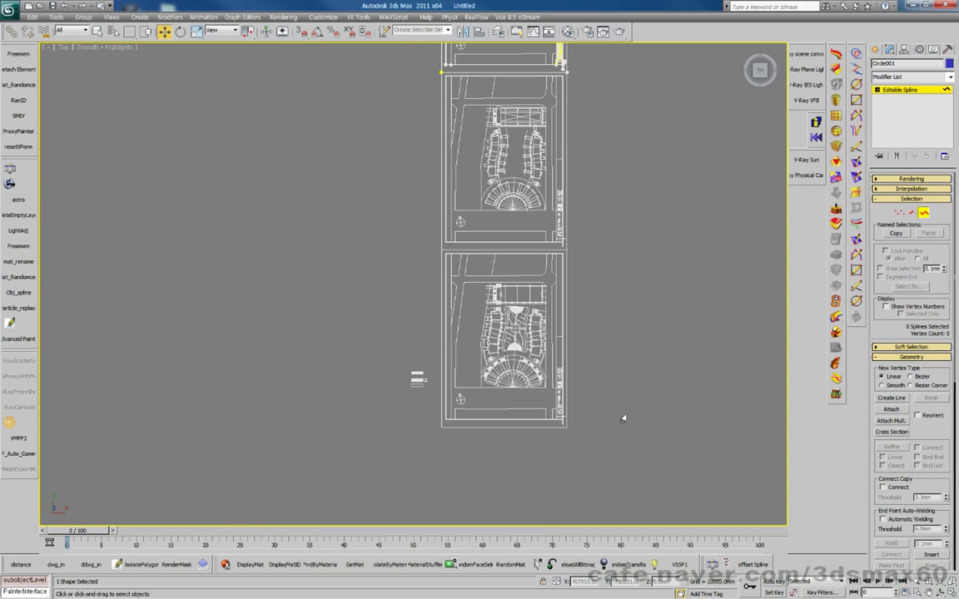
{"action": "left_click_drag", "start_coordinate": [388, 299], "coordinate": [352, 259]}
{"action": "key", "text": "3"}
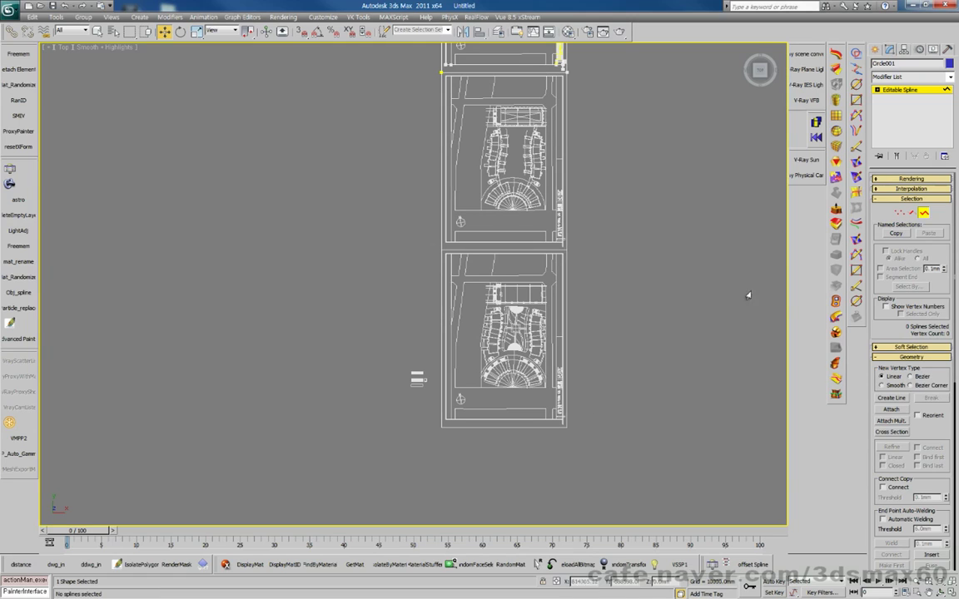
{"action": "left_click", "coordinate": [923, 213]}
{"action": "middle_click_drag", "start_coordinate": [602, 207], "coordinate": [610, 321]}
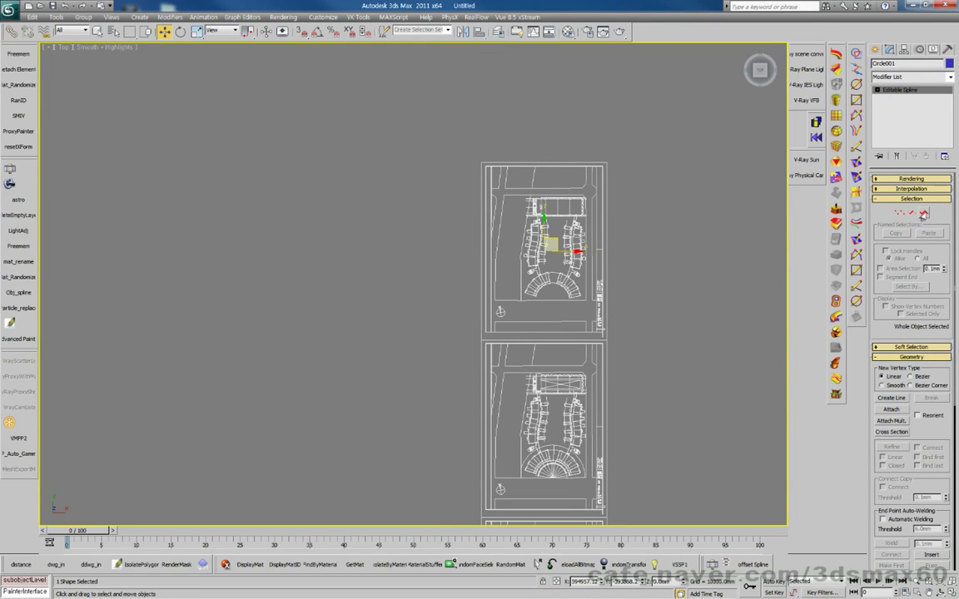
Step: Delete the border and title-block splines of the uppermost plan sheet
{"action": "key", "text": "3"}
{"action": "left_click_drag", "start_coordinate": [585, 307], "coordinate": [431, 138]}
{"action": "key", "text": "Delete"}
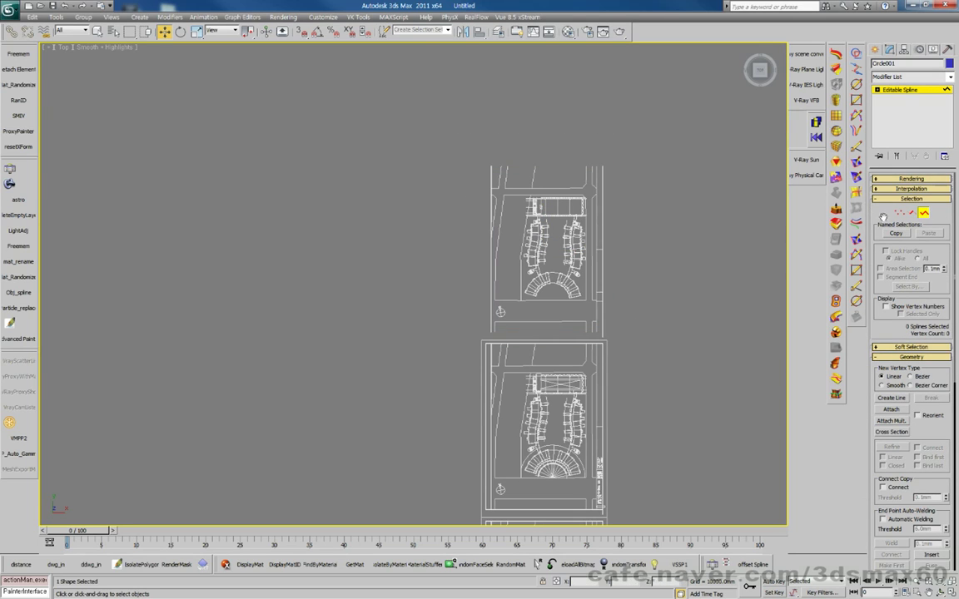
{"action": "key", "text": "3"}
Step: Unfreeze all objects and delete the SHEET layer and other unneeded lines beside the uppermost plan's rectangular hall
{"action": "right_click", "coordinate": [644, 225]}
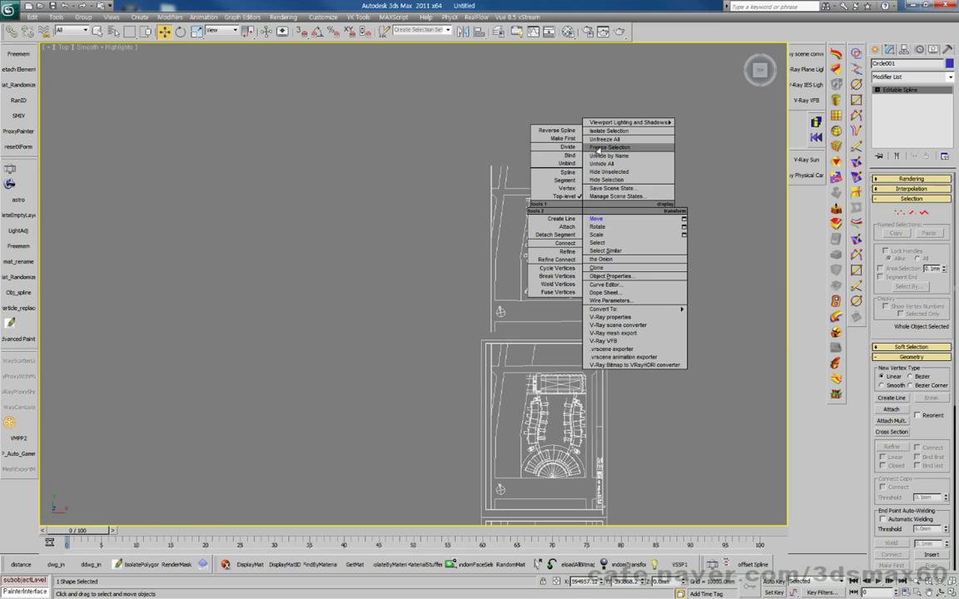
{"action": "left_click", "coordinate": [594, 203]}
{"action": "left_click", "coordinate": [596, 278]}
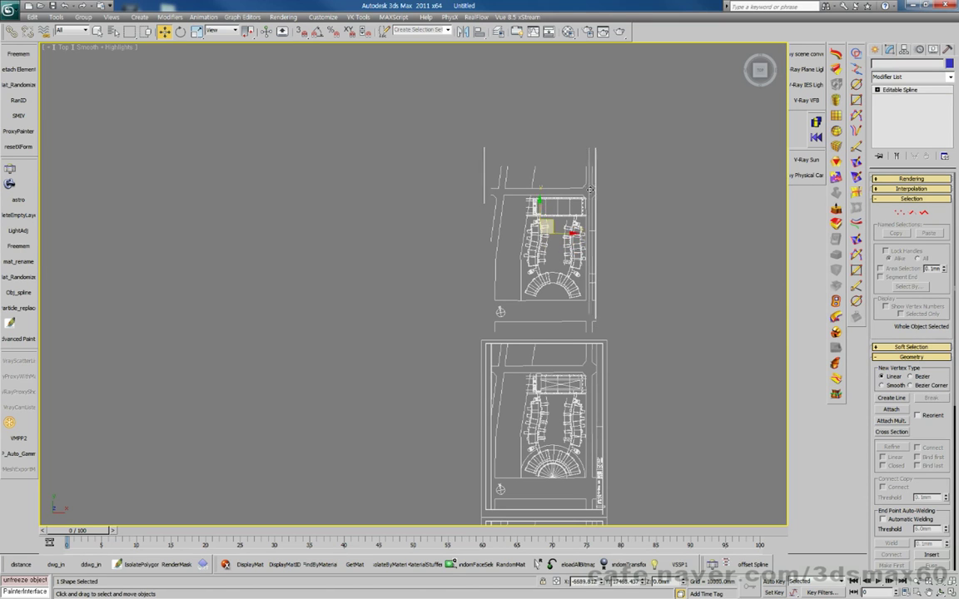
{"action": "scroll", "coordinate": [597, 278], "scroll_direction": "up", "scroll_amount": 8}
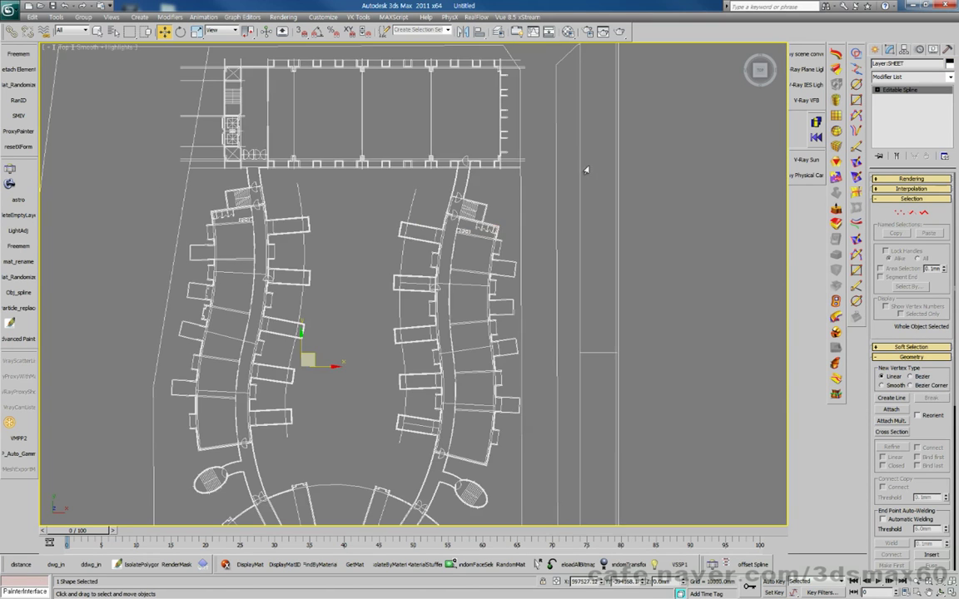
{"action": "scroll", "coordinate": [596, 237], "scroll_direction": "up", "scroll_amount": 3}
{"action": "scroll", "coordinate": [593, 217], "scroll_direction": "up", "scroll_amount": 2}
{"action": "scroll", "coordinate": [588, 220], "scroll_direction": "down", "scroll_amount": 2}
{"action": "scroll", "coordinate": [587, 219], "scroll_direction": "down", "scroll_amount": 3}
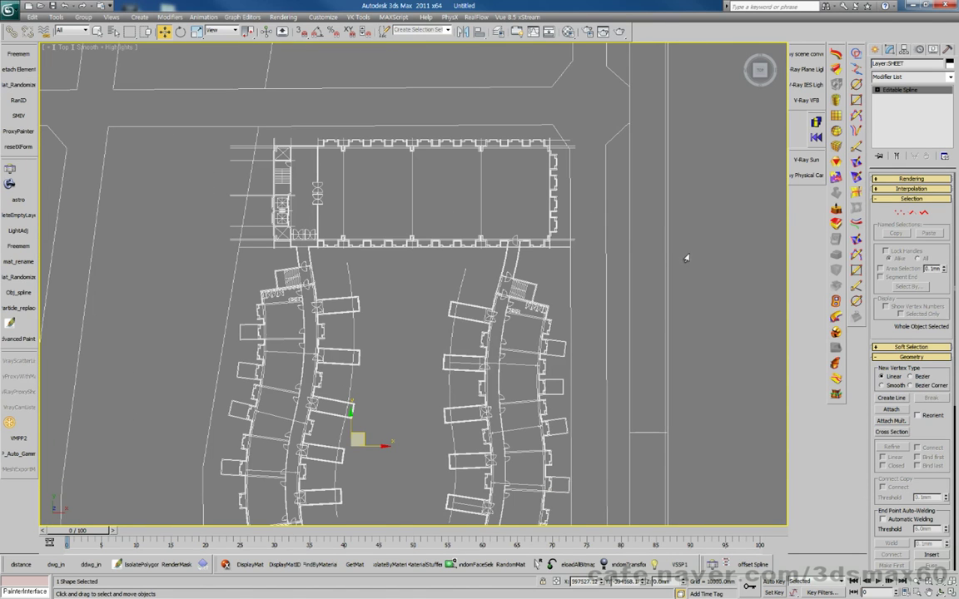
{"action": "left_click", "coordinate": [626, 215]}
{"action": "left_click_drag", "start_coordinate": [618, 214], "coordinate": [569, 184]}
{"action": "key", "text": "Delete"}
Step: Delete every object except the WAL2 layer wall spline
{"action": "scroll", "coordinate": [491, 182], "scroll_direction": "up", "scroll_amount": 3}
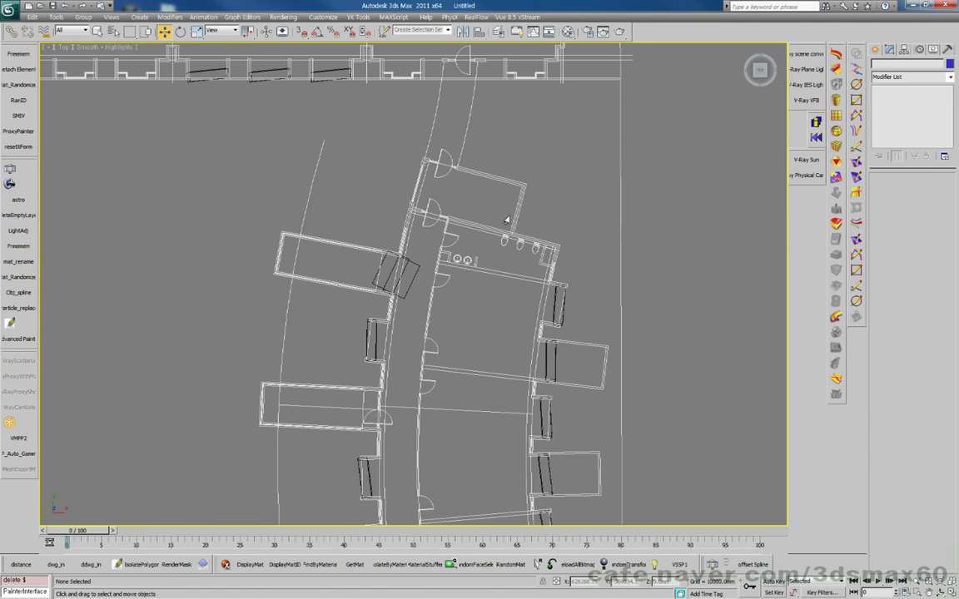
{"action": "left_click", "coordinate": [482, 231]}
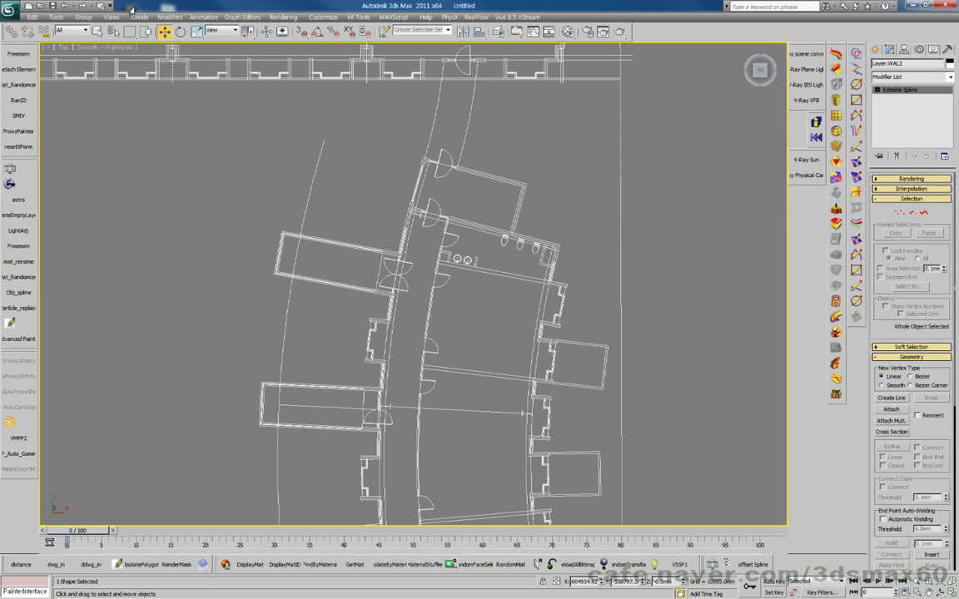
{"action": "key", "text": "ctrl+a"}
{"action": "key", "text": "Delete"}
Step: Examine the remaining wall splines along the hall, the curved wings and the fan-shaped building of each plan
{"action": "scroll", "coordinate": [347, 220], "scroll_direction": "down", "scroll_amount": 8}
{"action": "scroll", "coordinate": [435, 150], "scroll_direction": "up", "scroll_amount": 8}
{"action": "middle_click_drag", "start_coordinate": [403, 346], "coordinate": [454, 289]}
{"action": "scroll", "coordinate": [439, 258], "scroll_direction": "down", "scroll_amount": 4}
{"action": "middle_click_drag", "start_coordinate": [432, 280], "coordinate": [453, 87]}
{"action": "scroll", "coordinate": [441, 275], "scroll_direction": "down", "scroll_amount": 3}
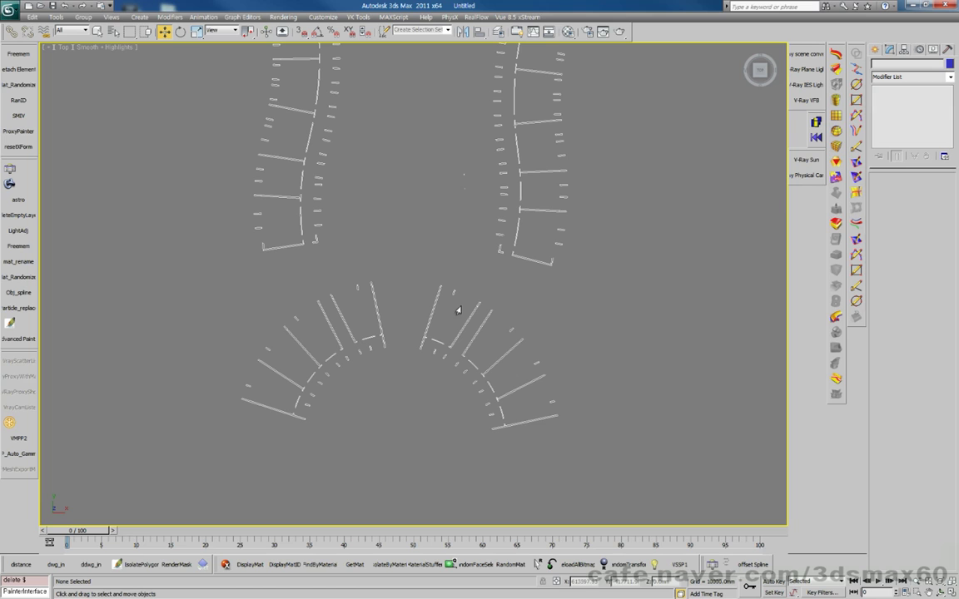
{"action": "middle_click_drag", "start_coordinate": [559, 377], "coordinate": [561, 327]}
{"action": "scroll", "coordinate": [561, 366], "scroll_direction": "down", "scroll_amount": 5}
{"action": "middle_click_drag", "start_coordinate": [561, 392], "coordinate": [544, 231]}
{"action": "middle_click_drag", "start_coordinate": [552, 495], "coordinate": [552, 420]}
{"action": "left_click_drag", "start_coordinate": [557, 450], "coordinate": [424, 296]}
{"action": "key", "text": "Delete"}
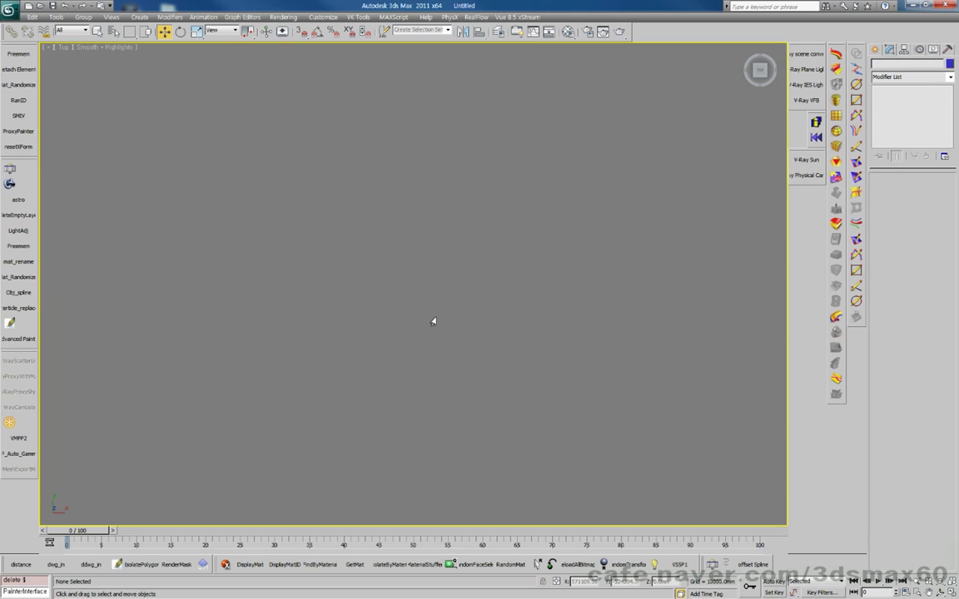
{"action": "key", "text": "ctrl+z"}
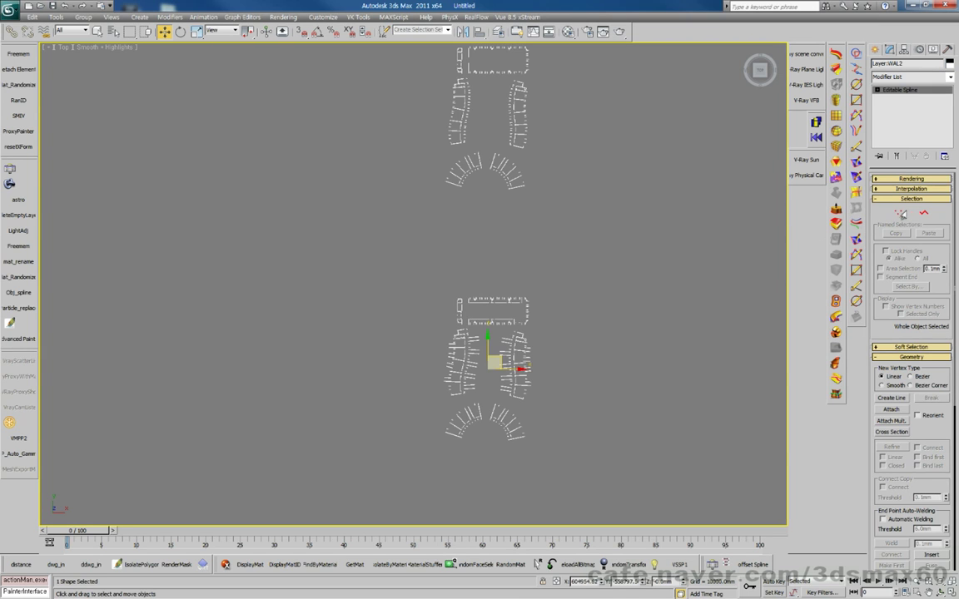
Step: Delete the WAL2 wall splines belonging to the plan below the uppermost one
{"action": "key", "text": "1"}
{"action": "left_click_drag", "start_coordinate": [632, 481], "coordinate": [382, 284]}
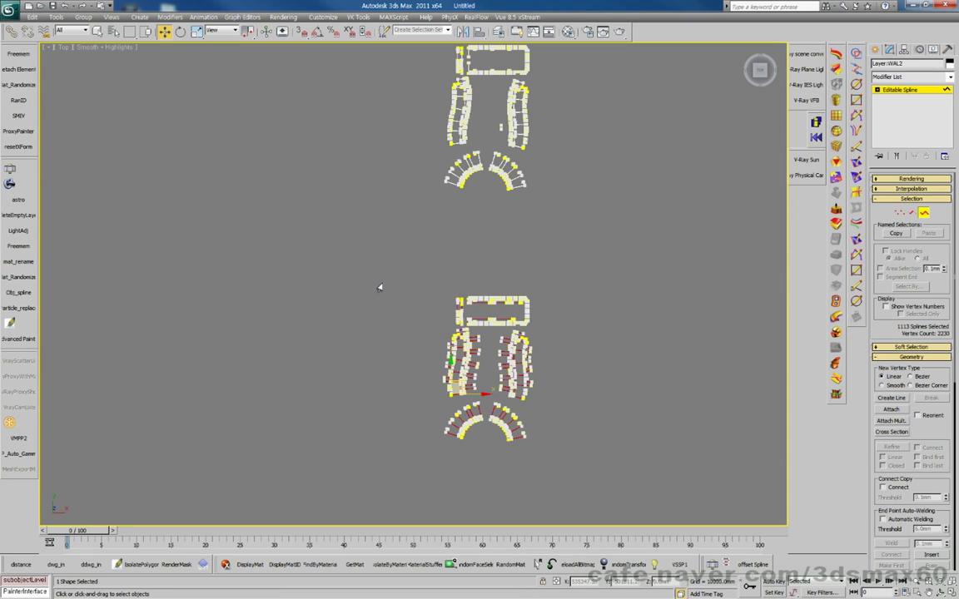
{"action": "key", "text": "Delete"}
Step: Delete the wall splines of the curved wings and fan-shaped building, keeping only the rectangular hall, and leave spline editing
{"action": "middle_click_drag", "start_coordinate": [432, 269], "coordinate": [512, 447]}
{"action": "scroll", "coordinate": [512, 447], "scroll_direction": "up", "scroll_amount": 5}
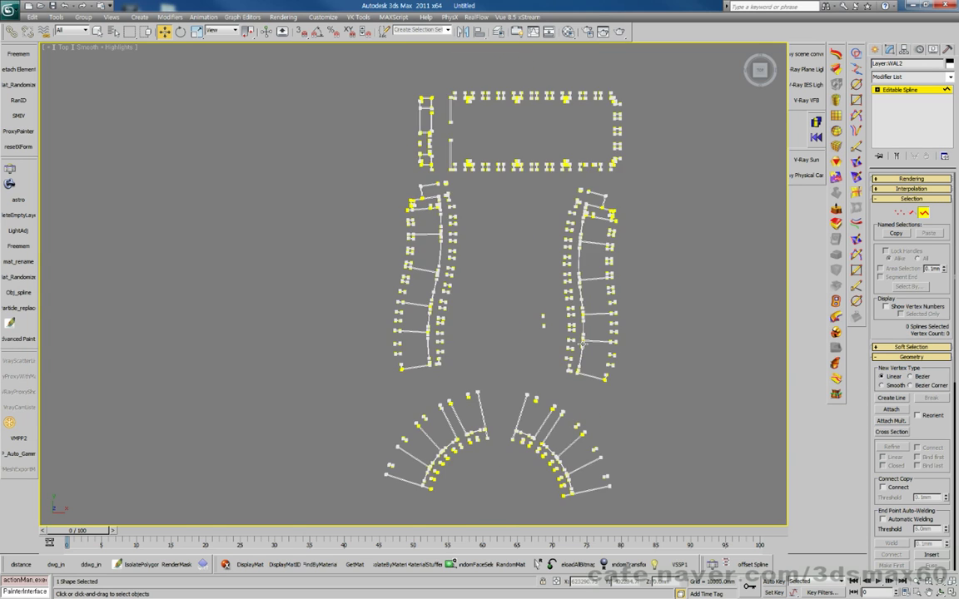
{"action": "scroll", "coordinate": [564, 401], "scroll_direction": "down", "scroll_amount": 3}
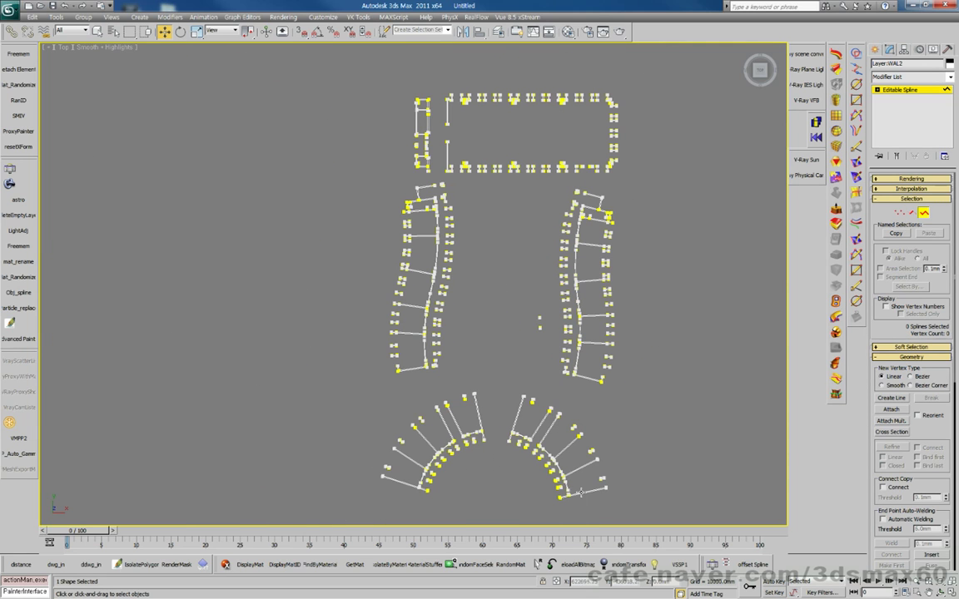
{"action": "scroll", "coordinate": [549, 491], "scroll_direction": "up", "scroll_amount": 8}
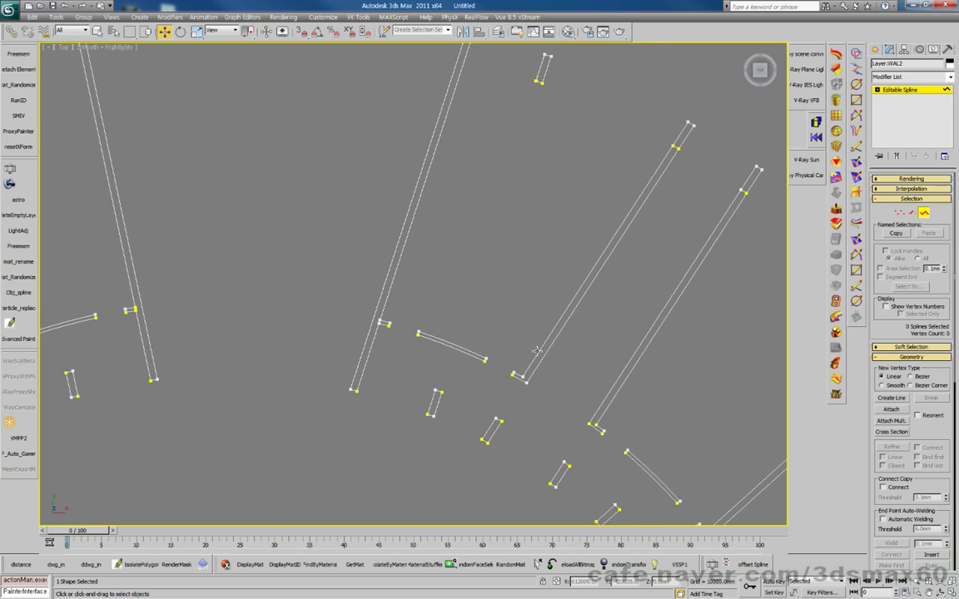
{"action": "scroll", "coordinate": [483, 323], "scroll_direction": "down", "scroll_amount": 8}
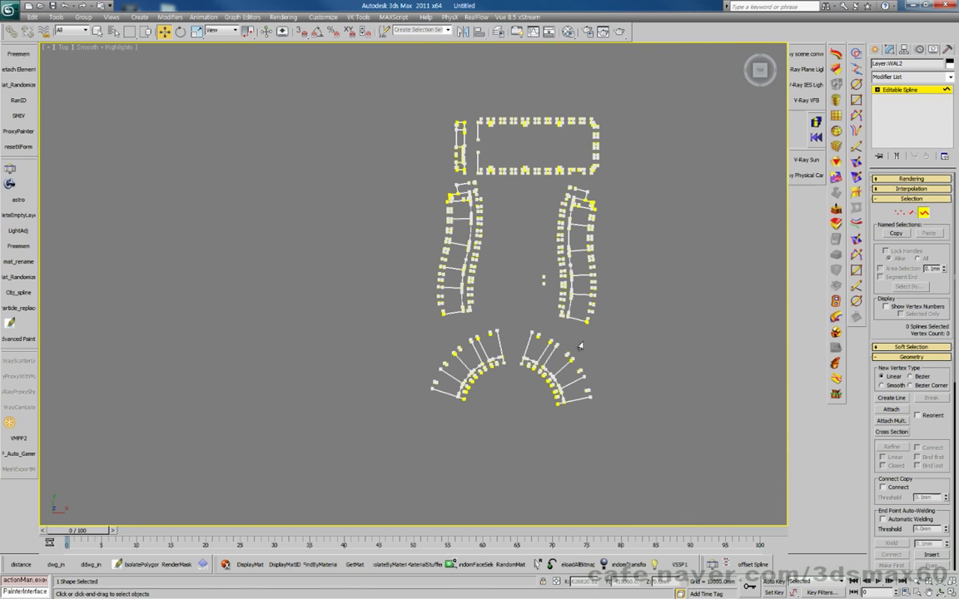
{"action": "left_click_drag", "start_coordinate": [655, 449], "coordinate": [361, 192]}
{"action": "scroll", "coordinate": [503, 208], "scroll_direction": "up", "scroll_amount": 10}
{"action": "left_click", "coordinate": [509, 479]}
{"action": "scroll", "coordinate": [531, 279], "scroll_direction": "up", "scroll_amount": 4}
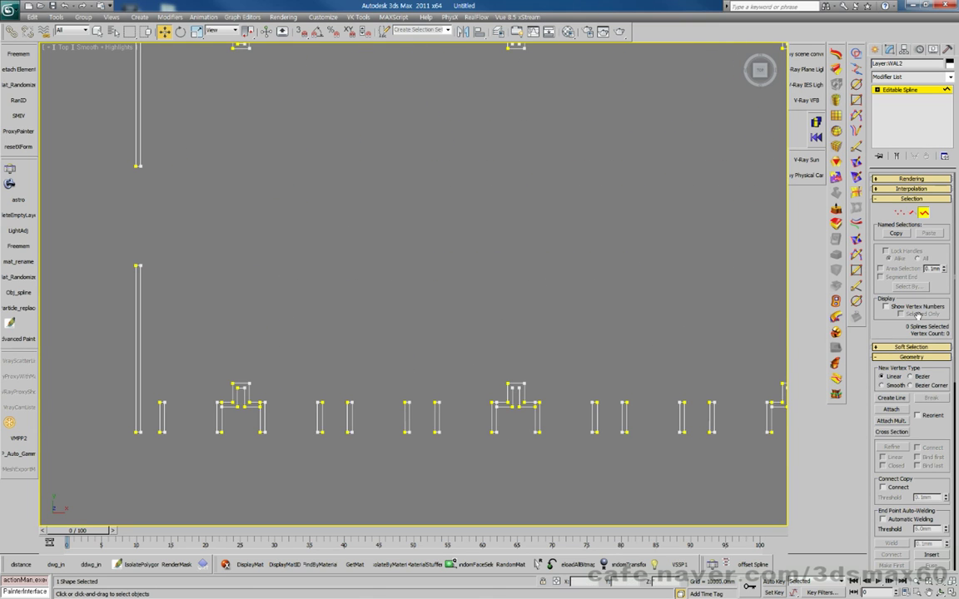
{"action": "left_click", "coordinate": [923, 213]}
Step: Examine the hall's wall splines along the T-shaped pillars and around the stepped corner at its far end
{"action": "scroll", "coordinate": [524, 357], "scroll_direction": "down", "scroll_amount": 4}
{"action": "scroll", "coordinate": [511, 369], "scroll_direction": "up", "scroll_amount": 2}
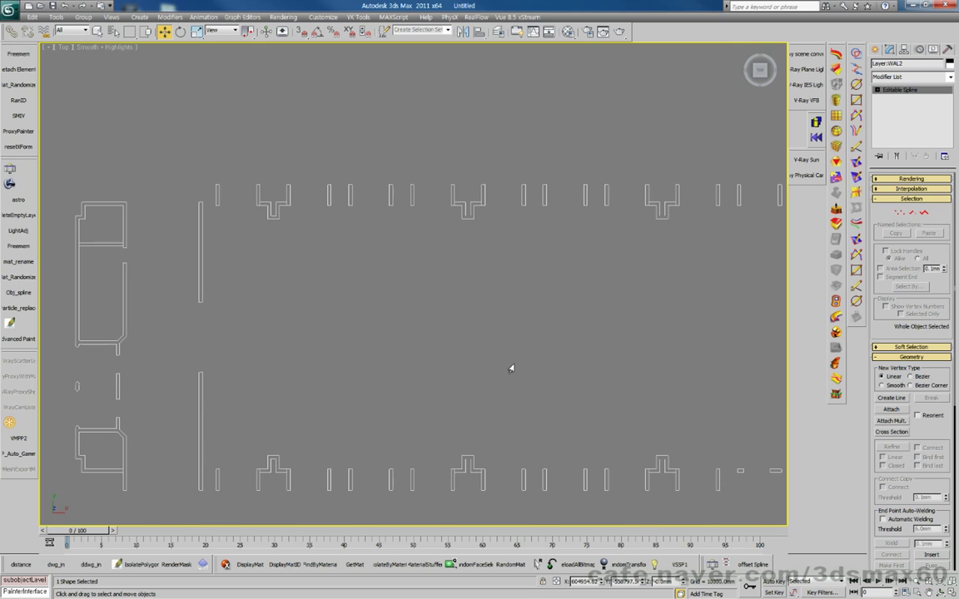
{"action": "middle_click_drag", "start_coordinate": [477, 317], "coordinate": [396, 315]}
{"action": "scroll", "coordinate": [441, 314], "scroll_direction": "down", "scroll_amount": 4}
{"action": "scroll", "coordinate": [600, 293], "scroll_direction": "up", "scroll_amount": 5}
{"action": "middle_click_drag", "start_coordinate": [627, 199], "coordinate": [614, 366]}
{"action": "scroll", "coordinate": [616, 321], "scroll_direction": "up", "scroll_amount": 5}
{"action": "scroll", "coordinate": [616, 323], "scroll_direction": "down", "scroll_amount": 3}
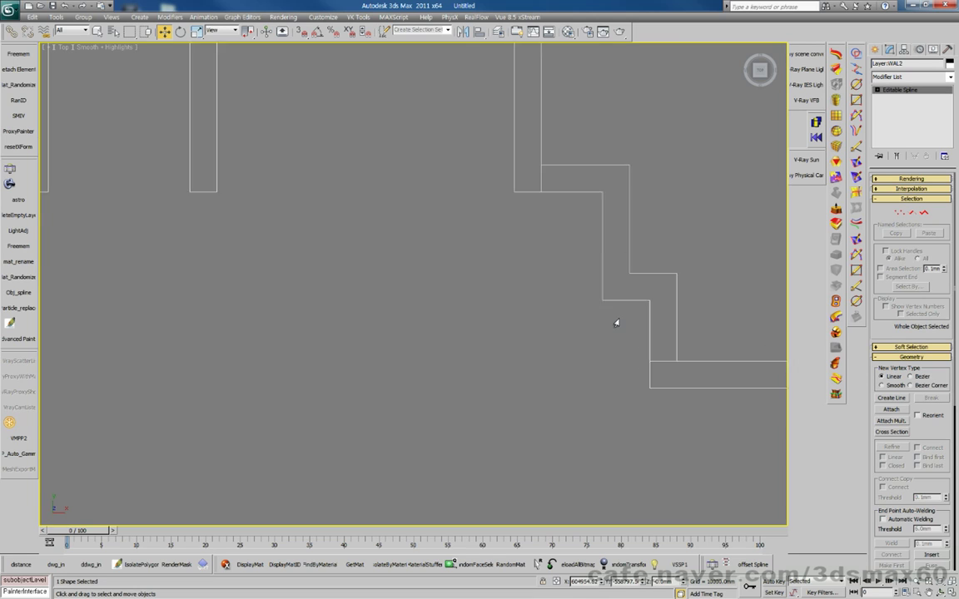
{"action": "middle_click_drag", "start_coordinate": [443, 321], "coordinate": [489, 270]}
{"action": "scroll", "coordinate": [488, 270], "scroll_direction": "down", "scroll_amount": 5}
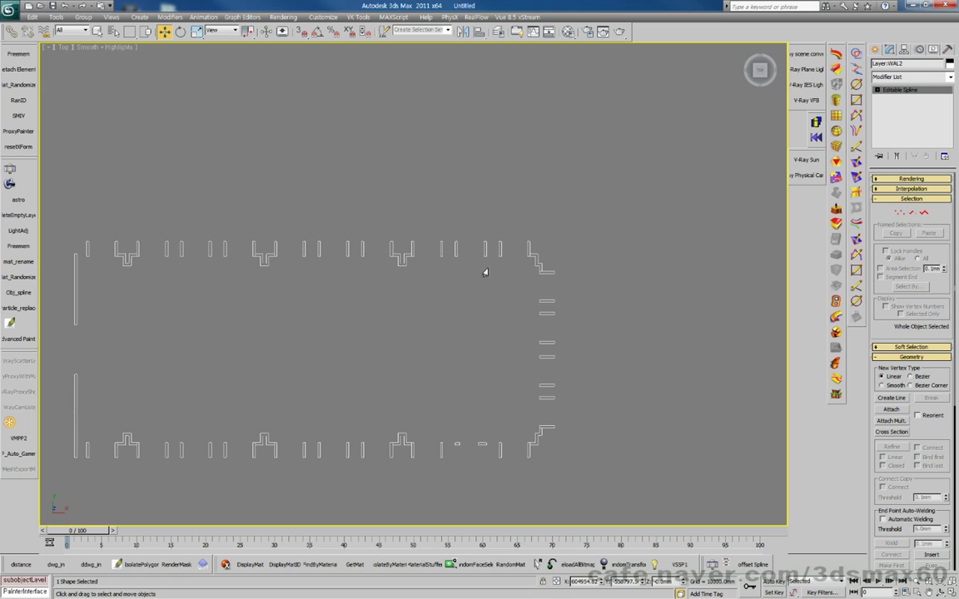
{"action": "middle_click_drag", "start_coordinate": [352, 300], "coordinate": [486, 222]}
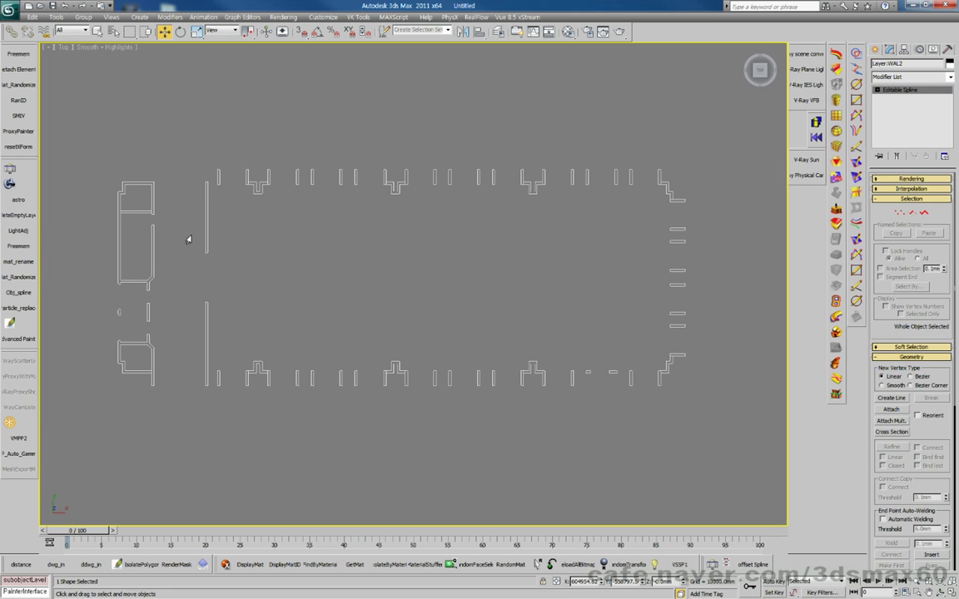
{"action": "middle_click_drag", "start_coordinate": [261, 253], "coordinate": [295, 256]}
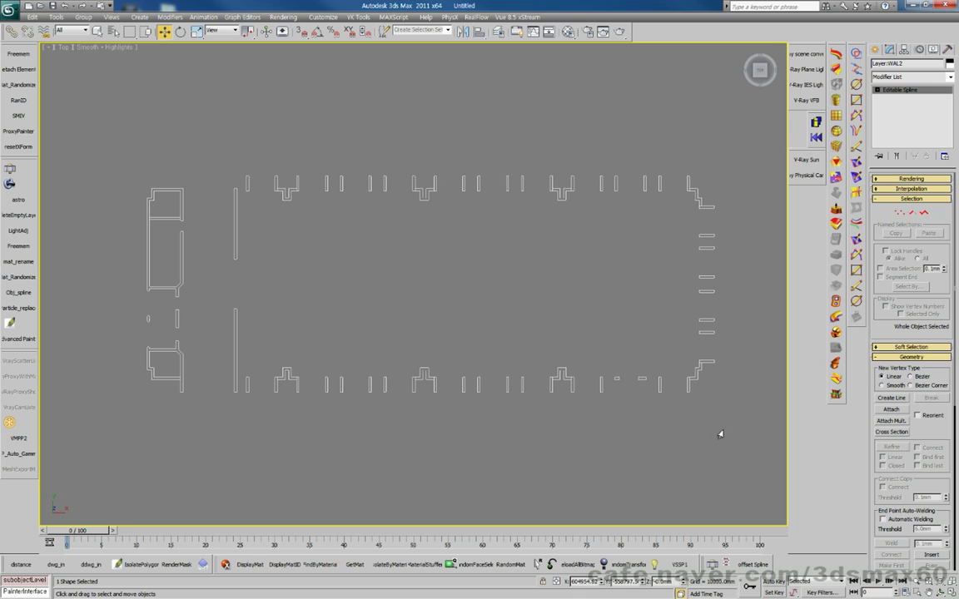
Step: Examine the wall outlines of the small rooms beside the hall and their position relative to the whole building
{"action": "left_click_drag", "start_coordinate": [729, 423], "coordinate": [91, 133]}
{"action": "scroll", "coordinate": [157, 213], "scroll_direction": "up", "scroll_amount": 10}
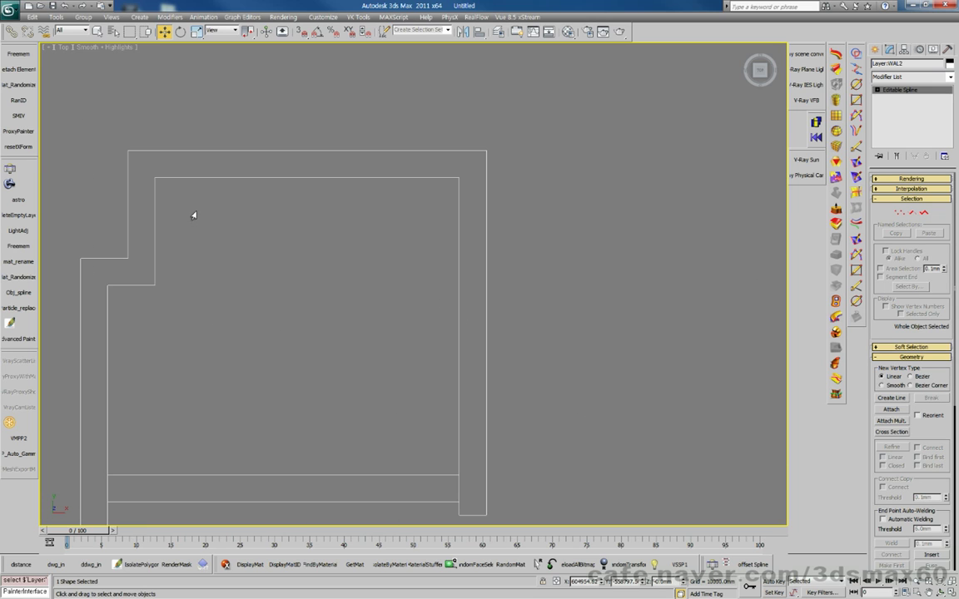
{"action": "scroll", "coordinate": [271, 312], "scroll_direction": "down", "scroll_amount": 5}
{"action": "middle_click_drag", "start_coordinate": [312, 328], "coordinate": [246, 246]}
{"action": "scroll", "coordinate": [243, 246], "scroll_direction": "down", "scroll_amount": 3}
{"action": "middle_click_drag", "start_coordinate": [359, 261], "coordinate": [301, 244]}
{"action": "scroll", "coordinate": [295, 247], "scroll_direction": "down", "scroll_amount": 1}
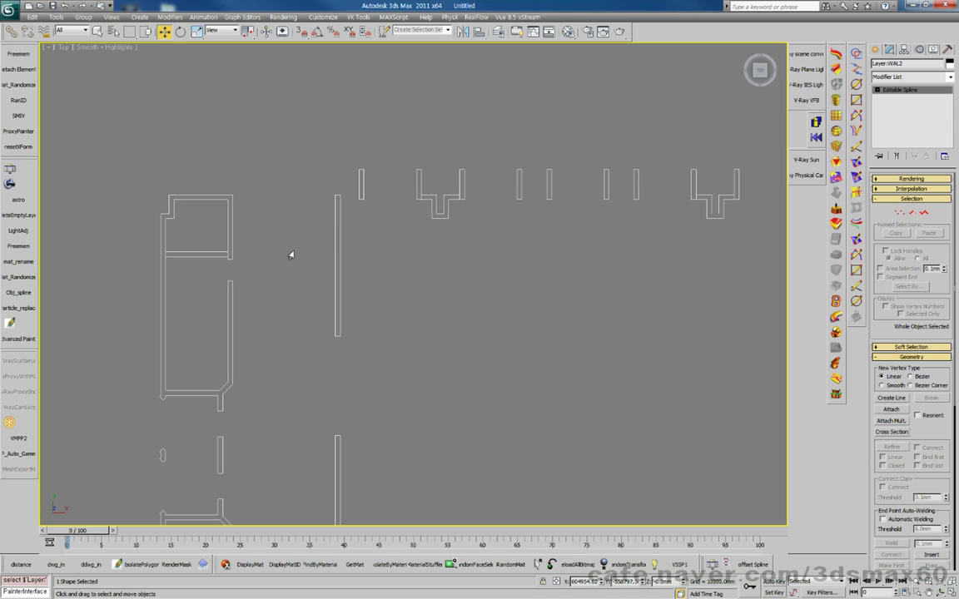
{"action": "scroll", "coordinate": [291, 253], "scroll_direction": "down", "scroll_amount": 4}
{"action": "left_click_drag", "start_coordinate": [524, 326], "coordinate": [227, 177]}
{"action": "left_click_drag", "start_coordinate": [645, 391], "coordinate": [199, 165]}
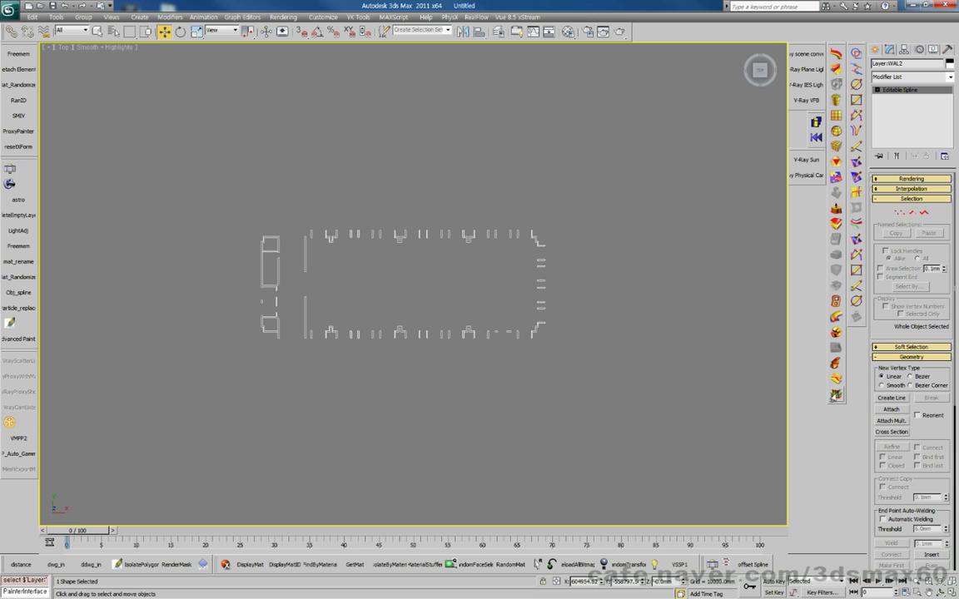
Step: Enter the Spline sub-object level of the WAL2 shape and bring up its trimming options
{"action": "scroll", "coordinate": [891, 293], "scroll_direction": "down", "scroll_amount": 3}
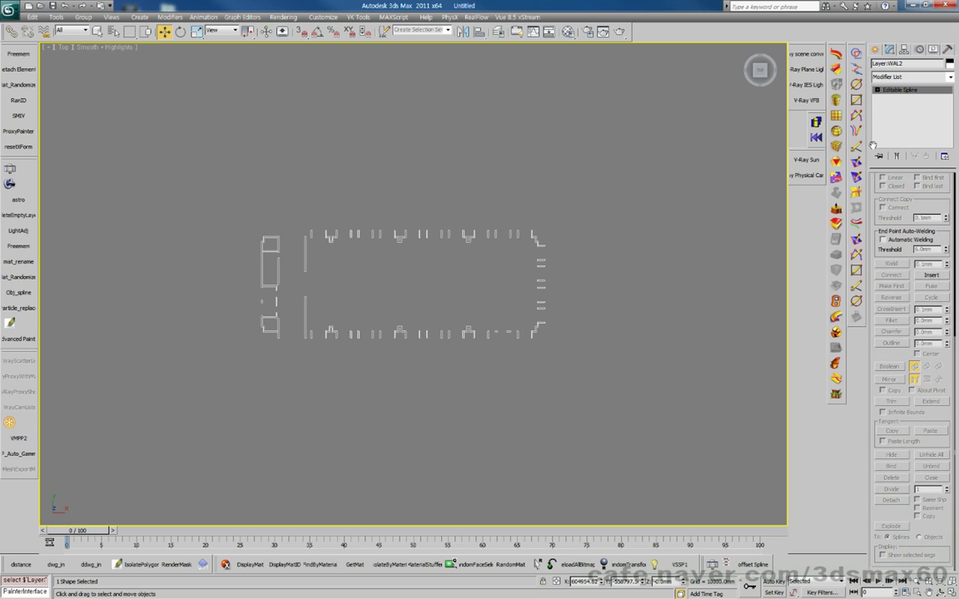
{"action": "scroll", "coordinate": [858, 418], "scroll_direction": "up", "scroll_amount": 3}
{"action": "left_click", "coordinate": [877, 89]}
{"action": "left_click", "coordinate": [895, 114]}
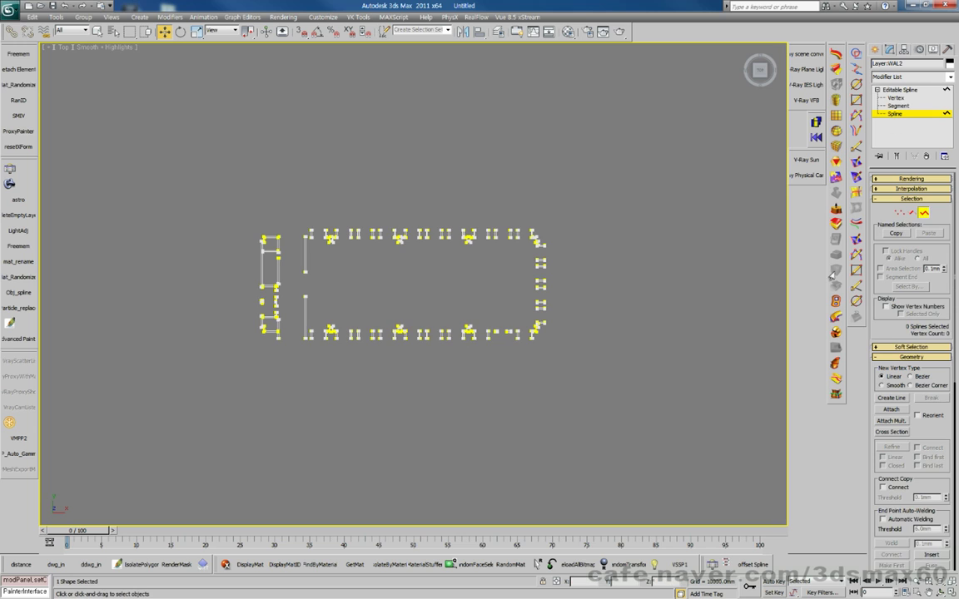
{"action": "scroll", "coordinate": [891, 332], "scroll_direction": "down", "scroll_amount": 3}
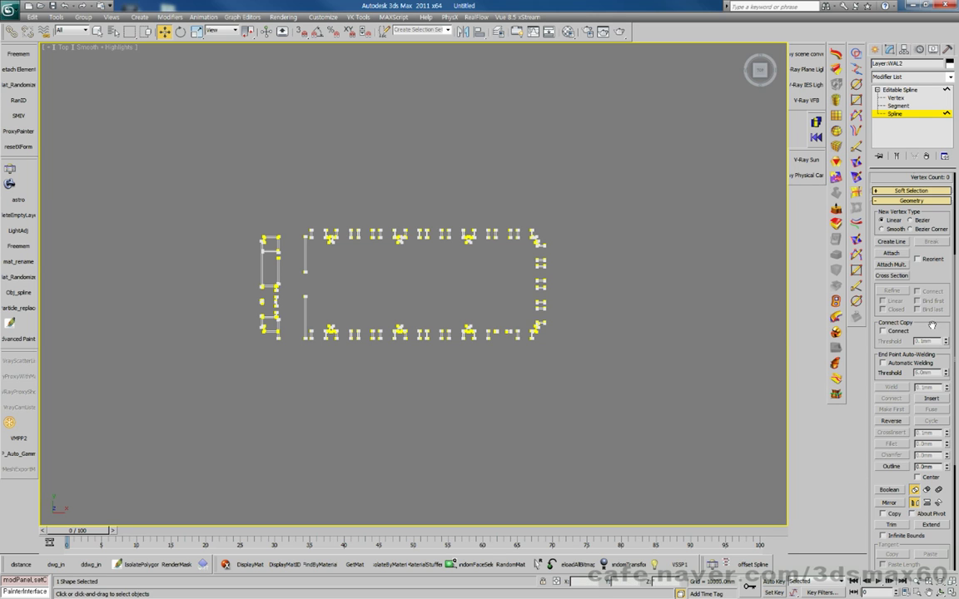
{"action": "scroll", "coordinate": [932, 325], "scroll_direction": "down", "scroll_amount": 4}
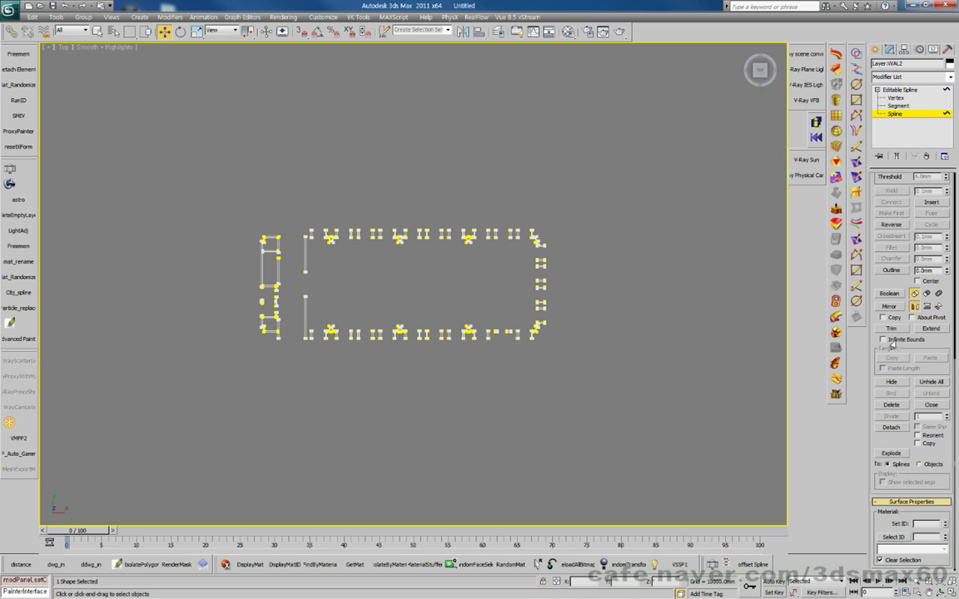
Step: Inspect how the hall's pillar walls and the small upper room's inner stepped-corner lines meet, selecting the corner splines to check them
{"action": "middle_click_drag", "start_coordinate": [513, 348], "coordinate": [642, 367]}
{"action": "scroll", "coordinate": [640, 366], "scroll_direction": "up", "scroll_amount": 5}
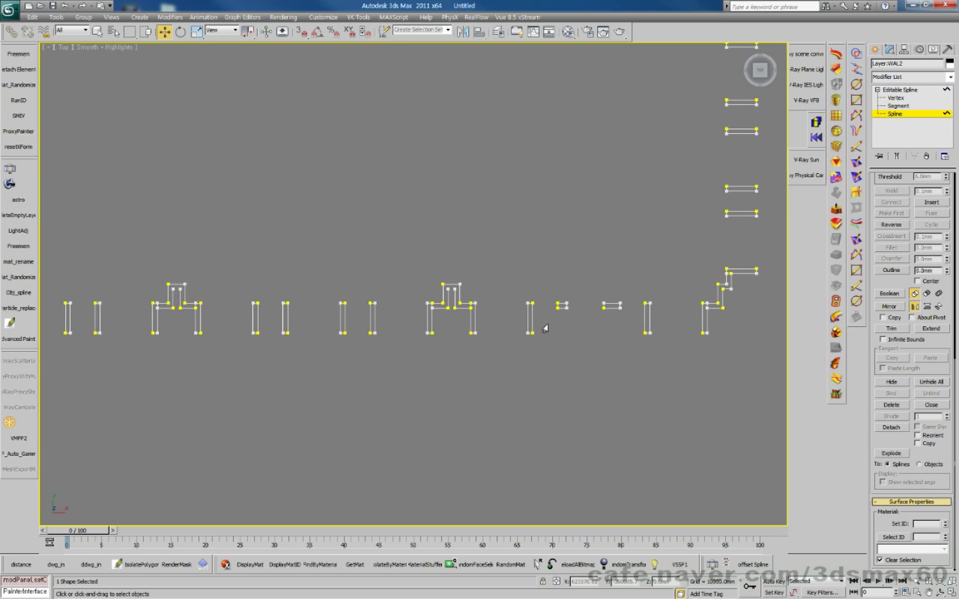
{"action": "middle_click_drag", "start_coordinate": [548, 327], "coordinate": [569, 330]}
{"action": "scroll", "coordinate": [303, 299], "scroll_direction": "up", "scroll_amount": 3}
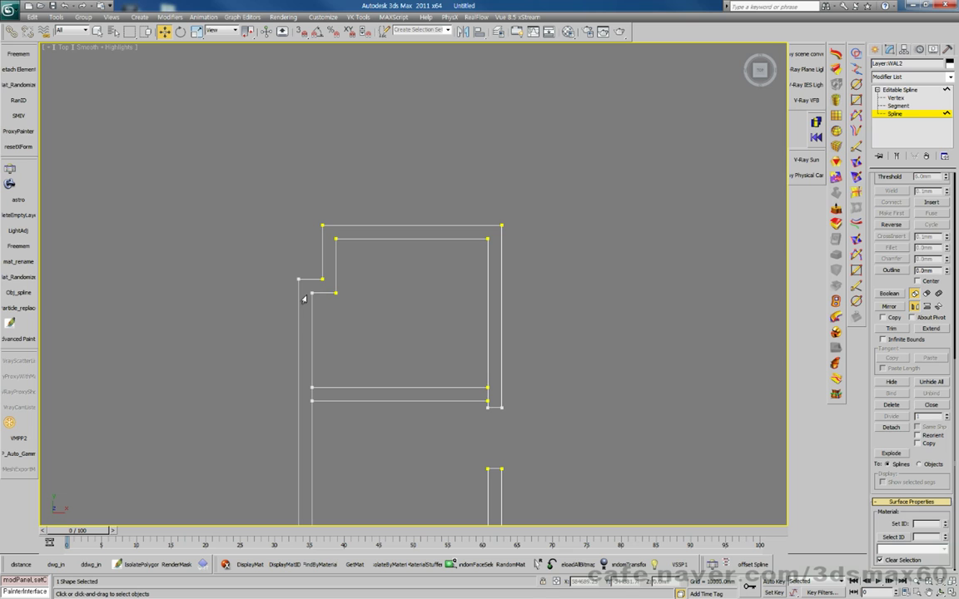
{"action": "scroll", "coordinate": [390, 340], "scroll_direction": "up", "scroll_amount": 3}
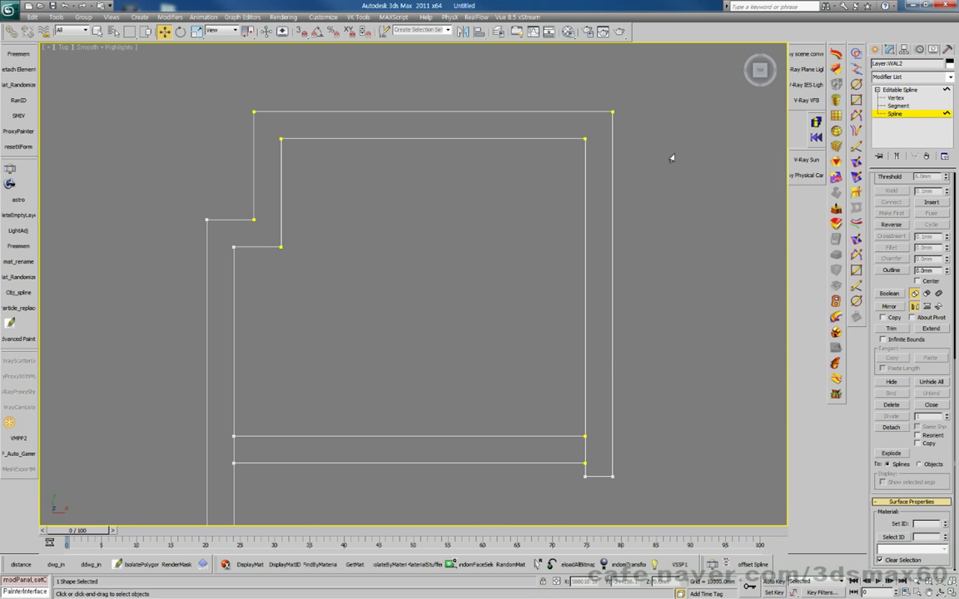
{"action": "left_click", "coordinate": [271, 132]}
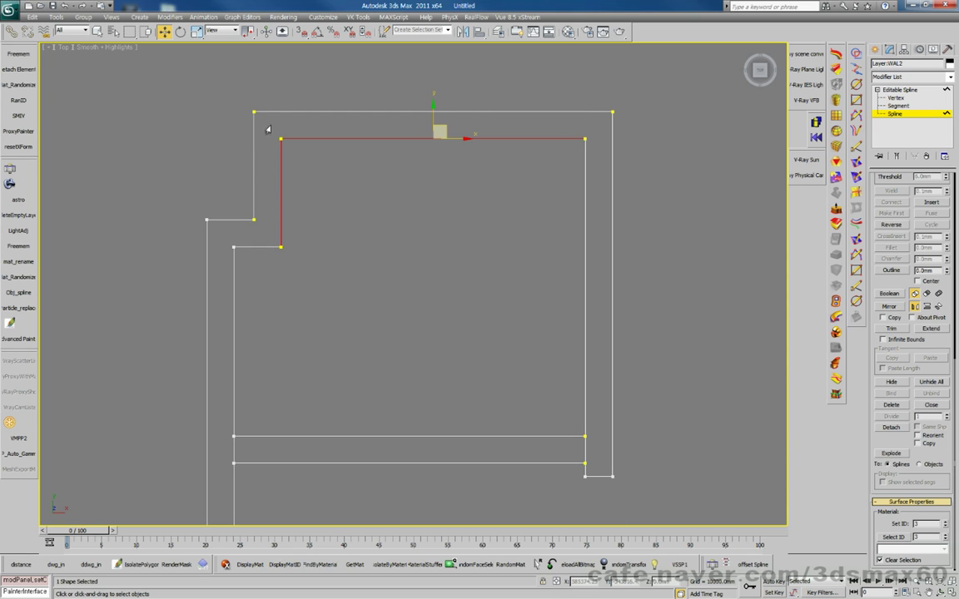
{"action": "left_click_drag", "start_coordinate": [262, 223], "coordinate": [288, 259]}
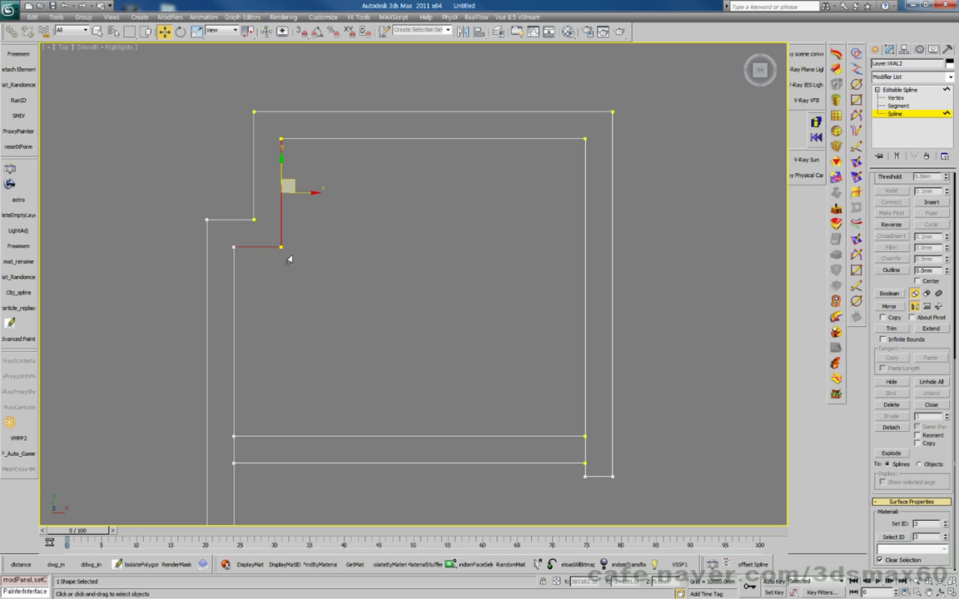
{"action": "middle_click_drag", "start_coordinate": [316, 299], "coordinate": [330, 240]}
{"action": "scroll", "coordinate": [335, 266], "scroll_direction": "down", "scroll_amount": 2}
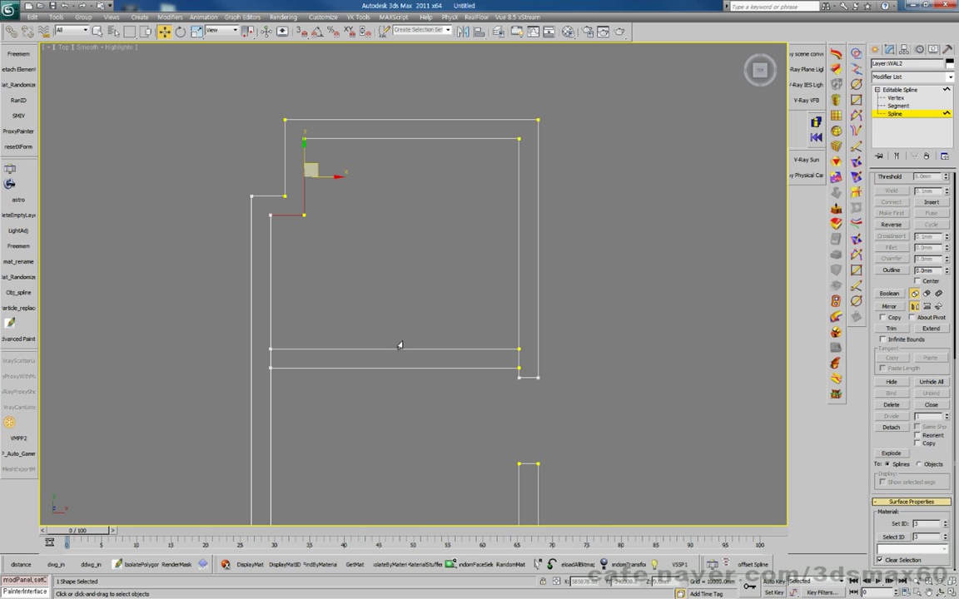
Step: Trim the inner wall segments lying between the two partition lines at both ends of the small room's partition
{"action": "middle_click_drag", "start_coordinate": [696, 418], "coordinate": [671, 390]}
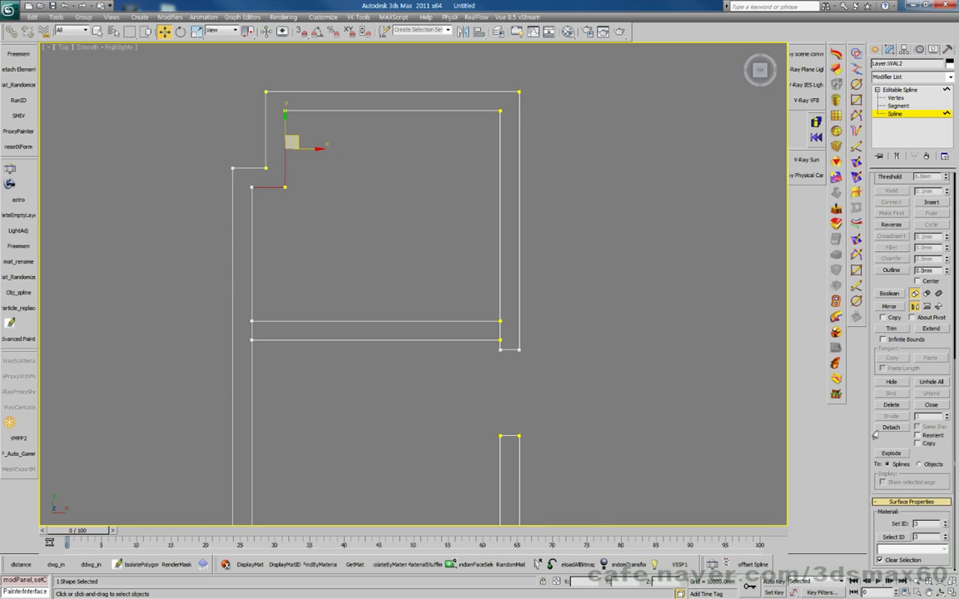
{"action": "left_click", "coordinate": [891, 329]}
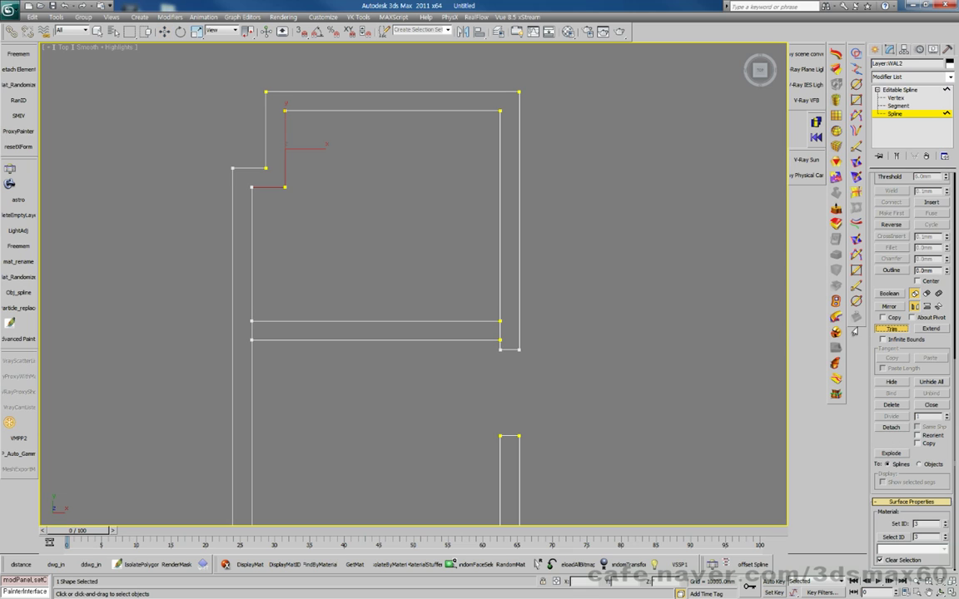
{"action": "left_click", "coordinate": [252, 328]}
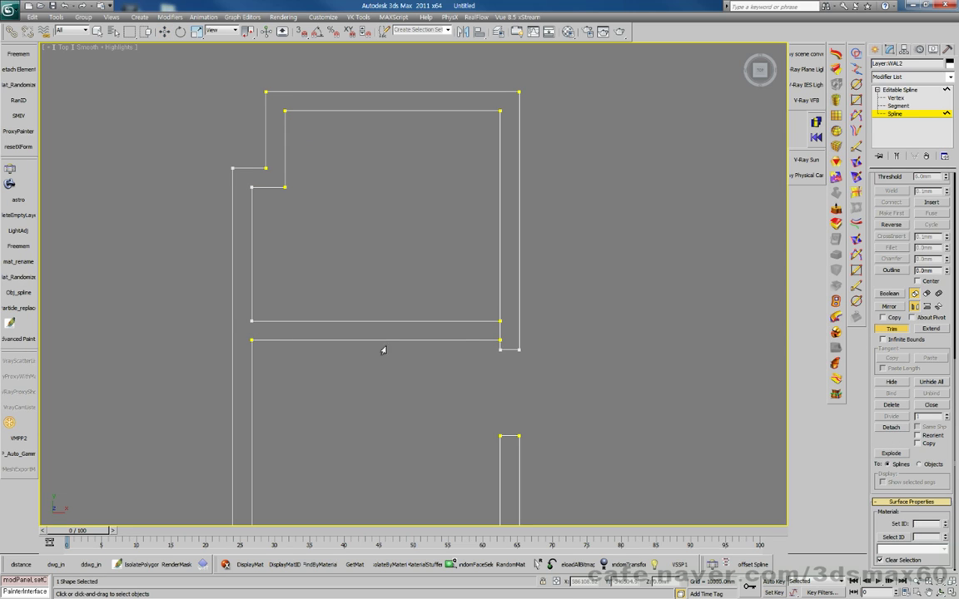
{"action": "middle_click_drag", "start_coordinate": [421, 397], "coordinate": [392, 278]}
{"action": "middle_click_drag", "start_coordinate": [496, 418], "coordinate": [327, 280]}
{"action": "scroll", "coordinate": [376, 361], "scroll_direction": "down", "scroll_amount": 3}
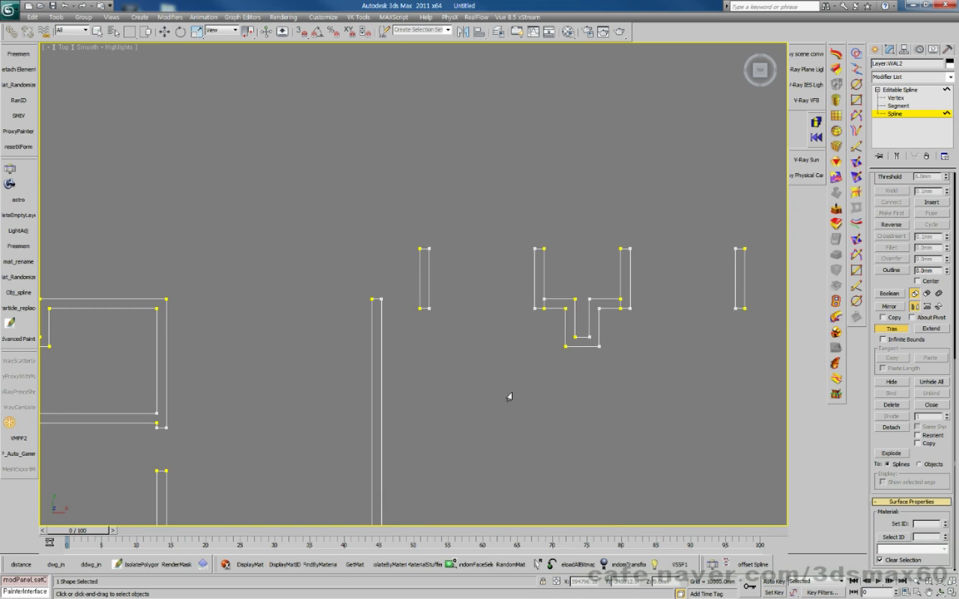
Step: Trim the short wall segments crossing the joints of the T-shaped pillars along the hall's upper wall up to the stepped corner
{"action": "middle_click_drag", "start_coordinate": [532, 394], "coordinate": [345, 368]}
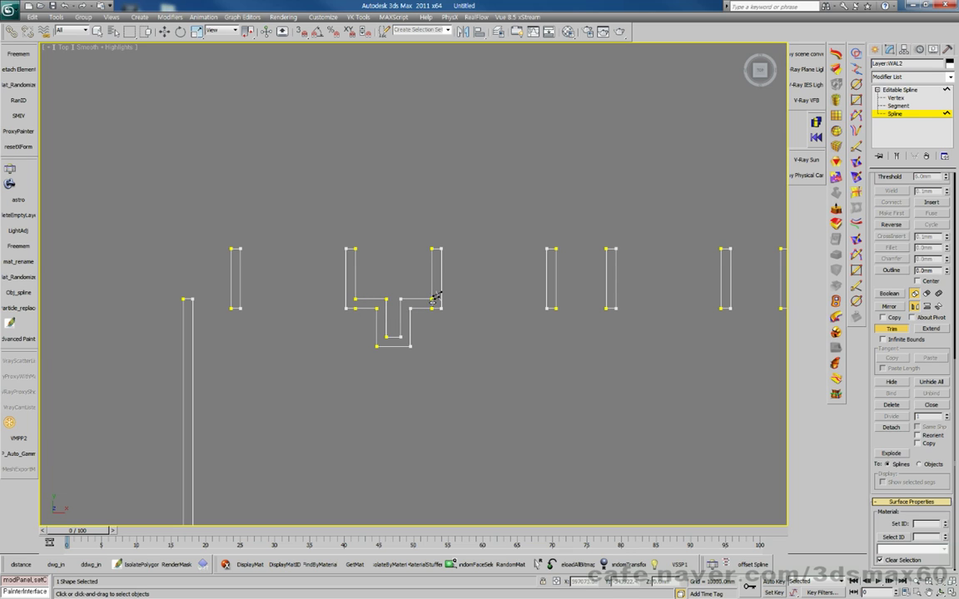
{"action": "scroll", "coordinate": [440, 311], "scroll_direction": "up", "scroll_amount": 3}
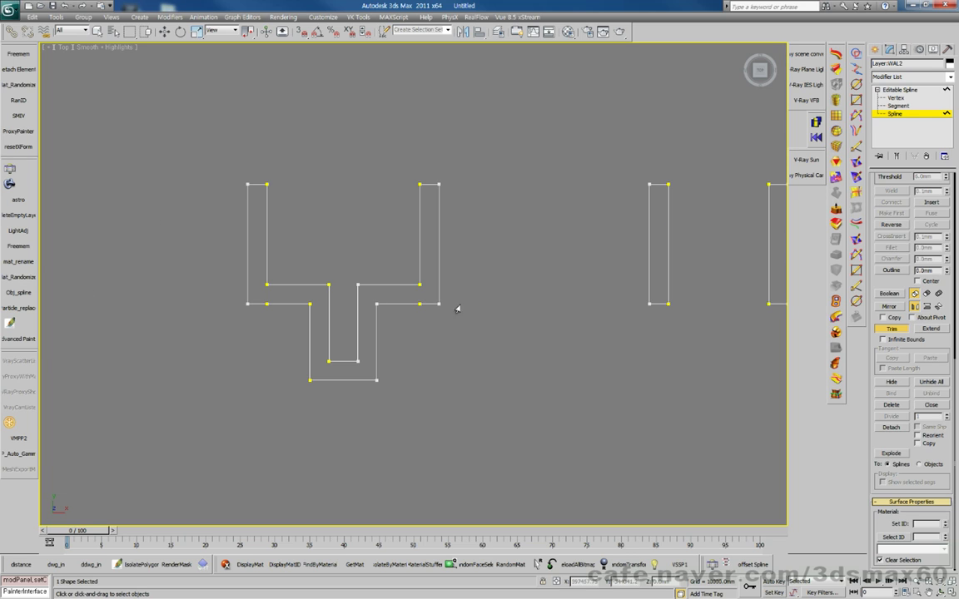
{"action": "middle_click_drag", "start_coordinate": [537, 321], "coordinate": [267, 325]}
{"action": "middle_click_drag", "start_coordinate": [566, 324], "coordinate": [266, 327]}
{"action": "scroll", "coordinate": [398, 327], "scroll_direction": "down", "scroll_amount": 3}
{"action": "middle_click_drag", "start_coordinate": [563, 320], "coordinate": [393, 314]}
{"action": "middle_click_drag", "start_coordinate": [506, 314], "coordinate": [490, 312]}
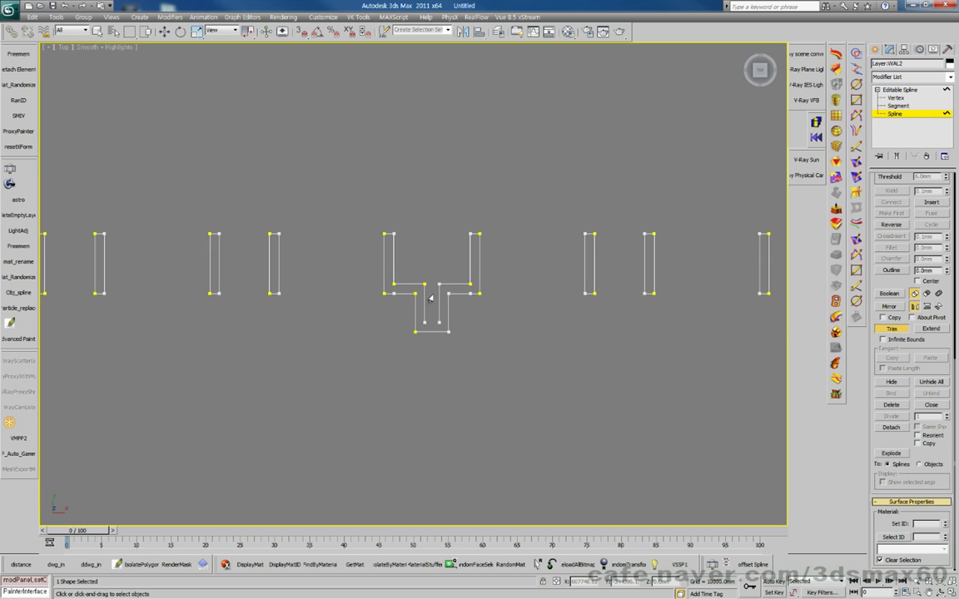
{"action": "middle_click_drag", "start_coordinate": [505, 308], "coordinate": [224, 289]}
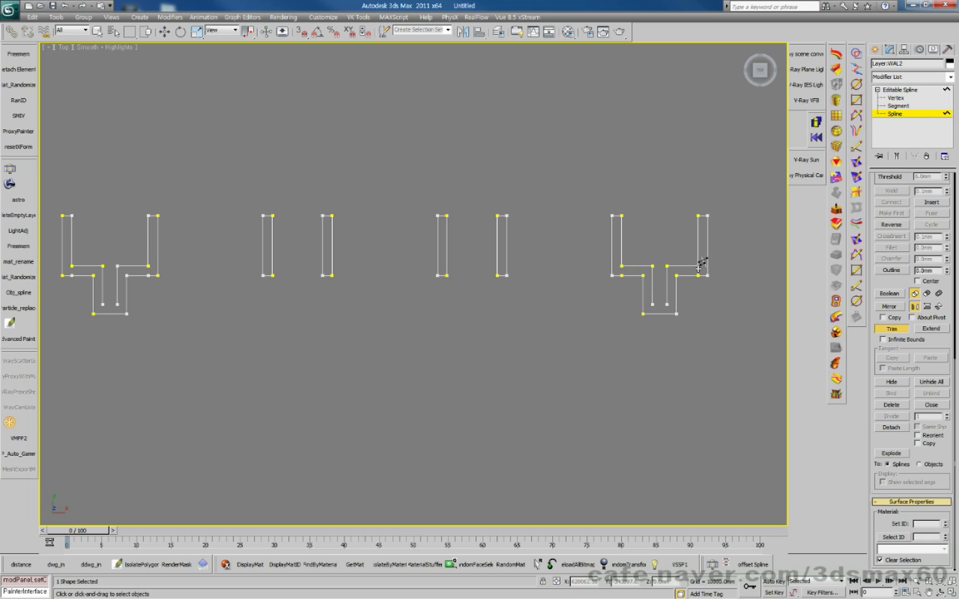
{"action": "middle_click_drag", "start_coordinate": [676, 311], "coordinate": [281, 305]}
{"action": "middle_click_drag", "start_coordinate": [607, 297], "coordinate": [549, 250]}
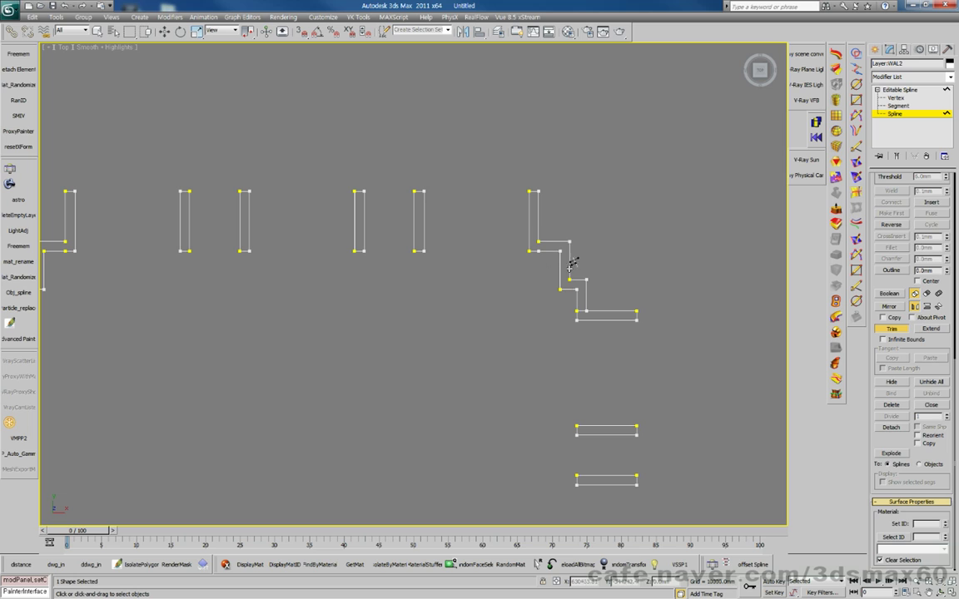
Step: Try to trim the wall line joining the stepped corner to the first short end wall, and undo that trim
{"action": "left_click", "coordinate": [583, 310]}
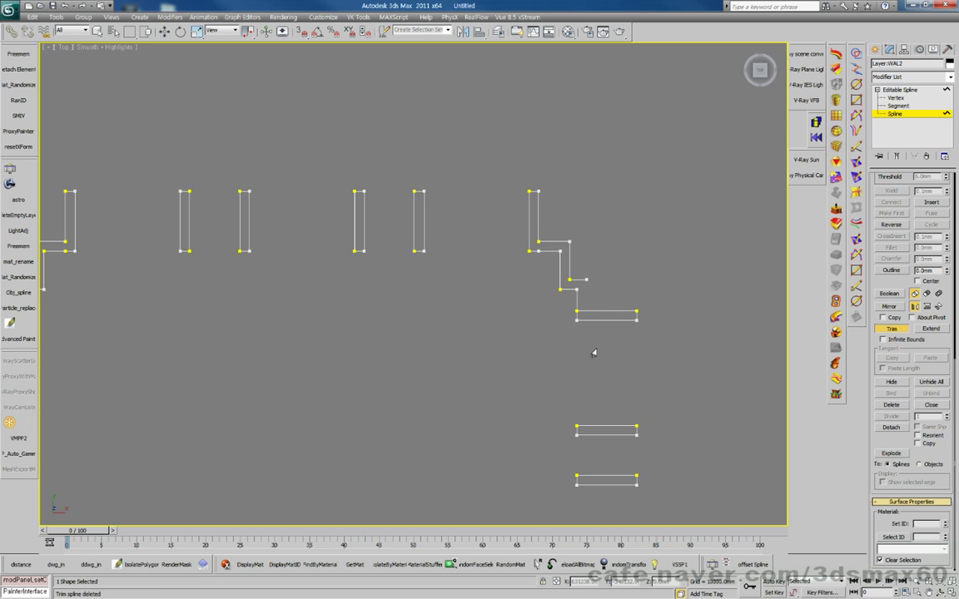
{"action": "key", "text": "ctrl+z"}
{"action": "scroll", "coordinate": [581, 320], "scroll_direction": "up", "scroll_amount": 4}
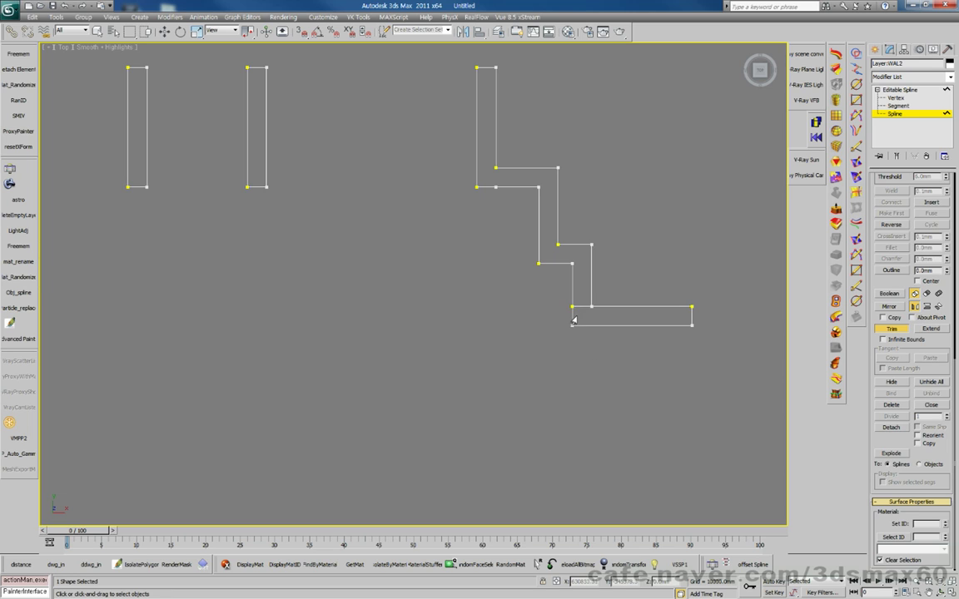
{"action": "scroll", "coordinate": [533, 327], "scroll_direction": "down", "scroll_amount": 4}
{"action": "middle_click_drag", "start_coordinate": [533, 327], "coordinate": [663, 379]}
{"action": "scroll", "coordinate": [347, 290], "scroll_direction": "down", "scroll_amount": 4}
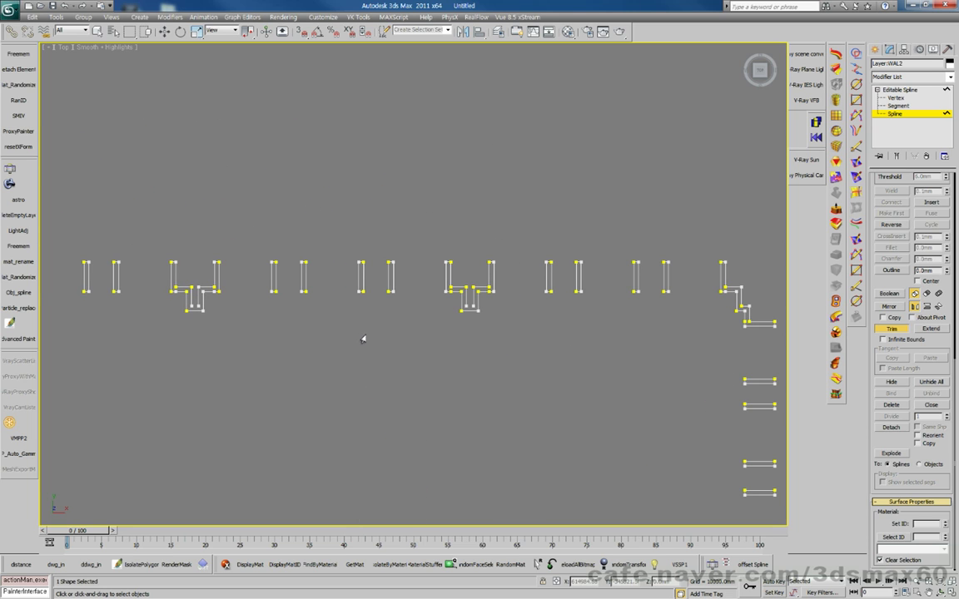
Step: Connect the two open inner end vertices of the T-shaped pillar in the hall's upper wall
{"action": "scroll", "coordinate": [496, 329], "scroll_direction": "up", "scroll_amount": 4}
{"action": "scroll", "coordinate": [466, 299], "scroll_direction": "up", "scroll_amount": 3}
{"action": "scroll", "coordinate": [471, 292], "scroll_direction": "up", "scroll_amount": 3}
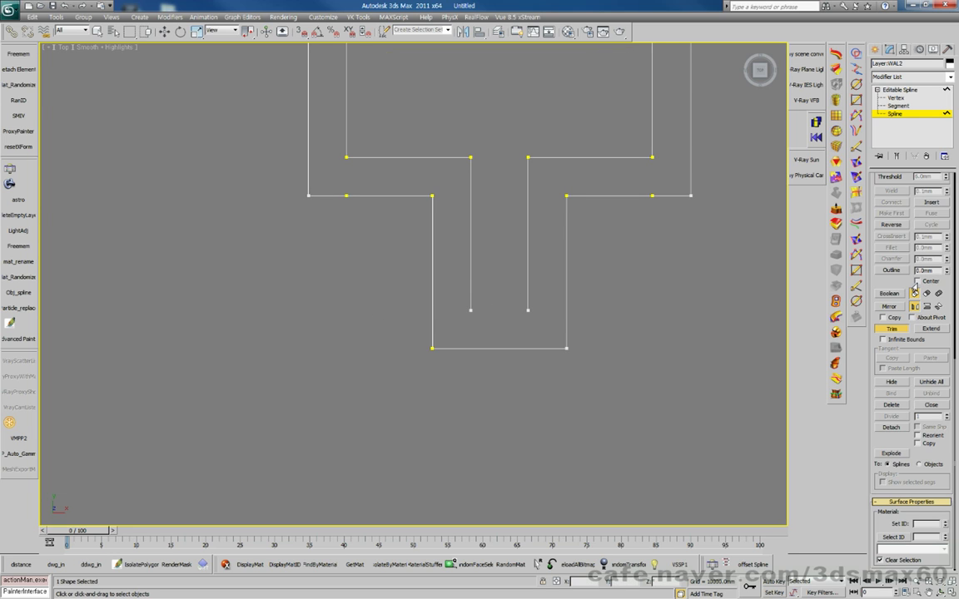
{"action": "left_click_drag", "start_coordinate": [899, 286], "coordinate": [905, 496]}
{"action": "left_click_drag", "start_coordinate": [920, 292], "coordinate": [919, 356]}
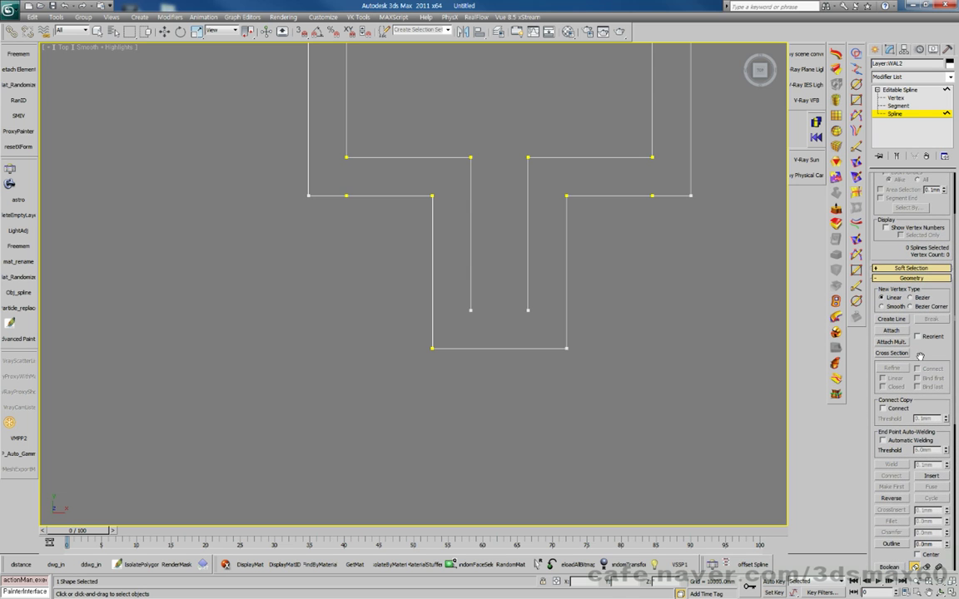
{"action": "scroll", "coordinate": [920, 358], "scroll_direction": "down", "scroll_amount": 10}
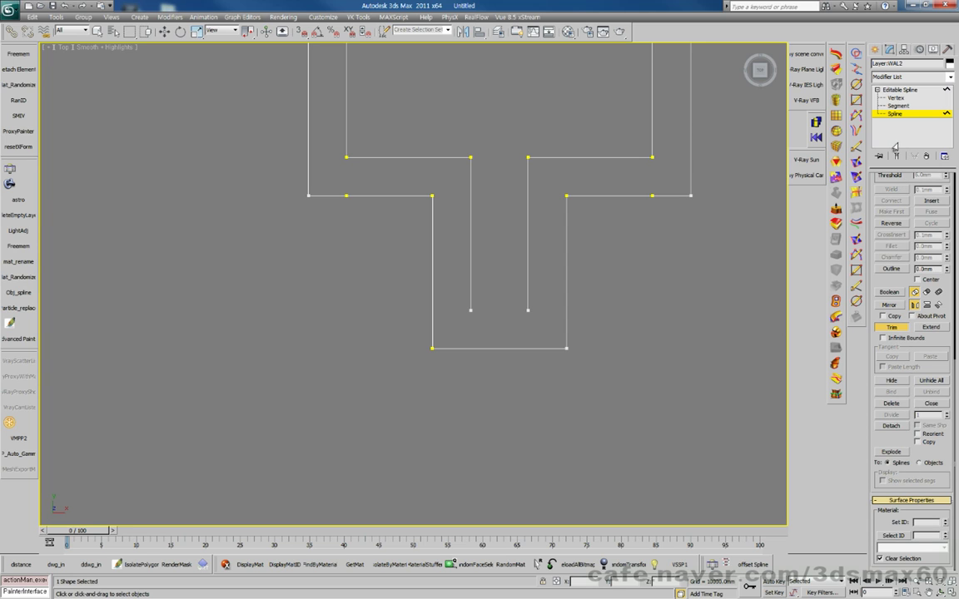
{"action": "left_click", "coordinate": [896, 98]}
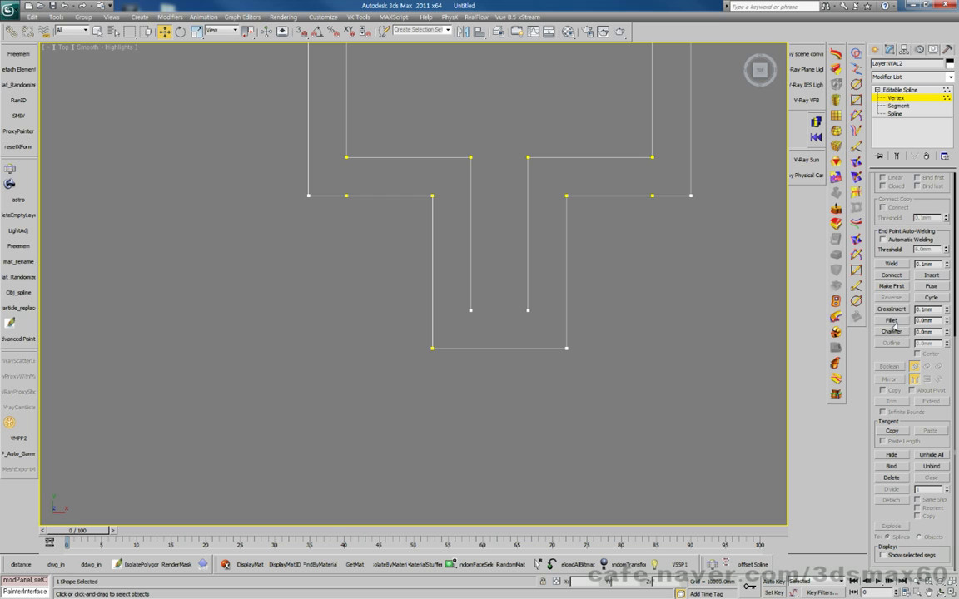
{"action": "left_click", "coordinate": [890, 275]}
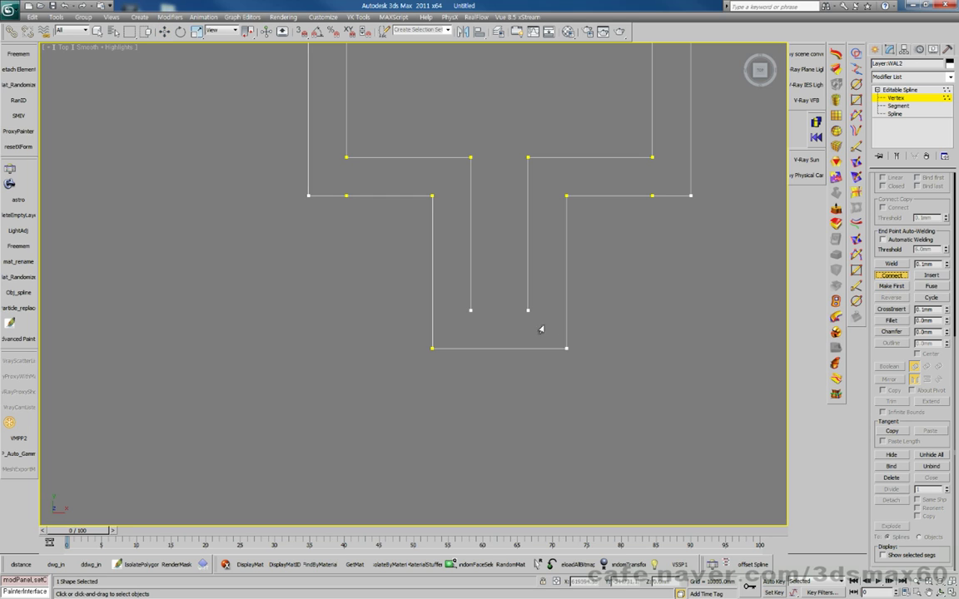
{"action": "left_click_drag", "start_coordinate": [527, 311], "coordinate": [471, 310]}
{"action": "scroll", "coordinate": [533, 323], "scroll_direction": "down", "scroll_amount": 5}
{"action": "middle_click_drag", "start_coordinate": [621, 338], "coordinate": [461, 315]}
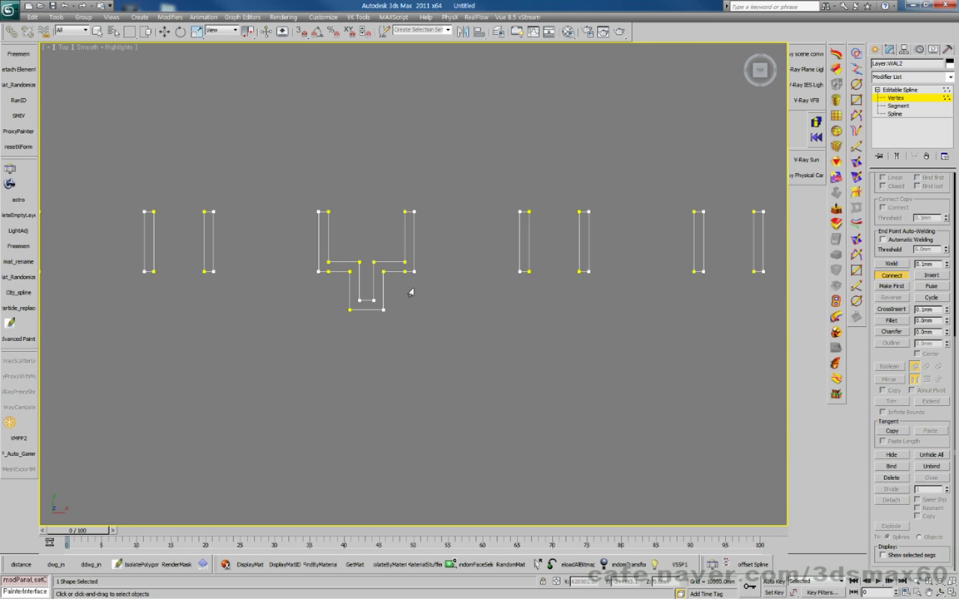
Step: Trim the inner wall segment between the two lower wall lines of the small room at the plan's lower-left corner
{"action": "middle_click_drag", "start_coordinate": [598, 315], "coordinate": [501, 273]}
{"action": "scroll", "coordinate": [505, 278], "scroll_direction": "down", "scroll_amount": 8}
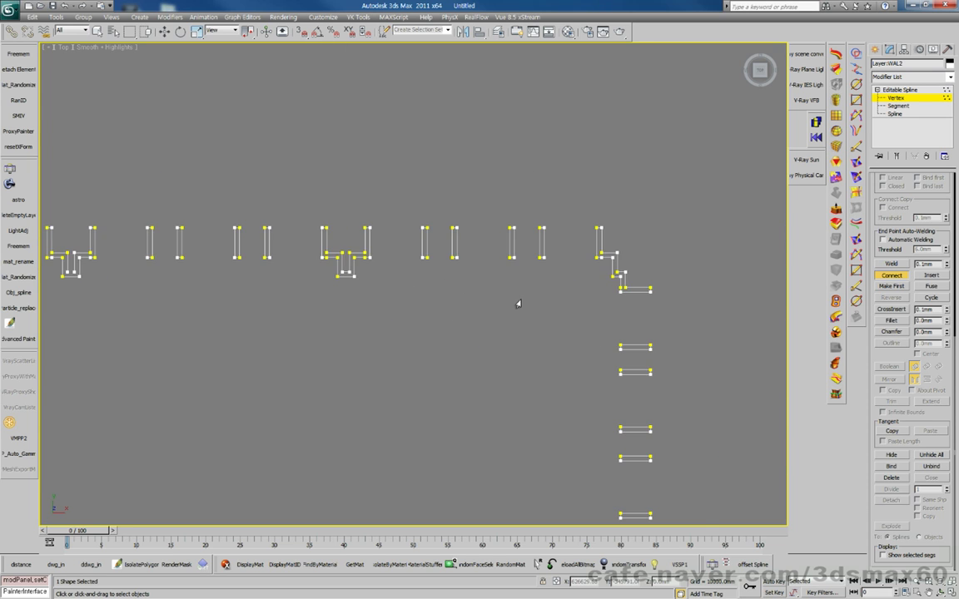
{"action": "middle_click_drag", "start_coordinate": [521, 328], "coordinate": [753, 299]}
{"action": "scroll", "coordinate": [298, 293], "scroll_direction": "up", "scroll_amount": 6}
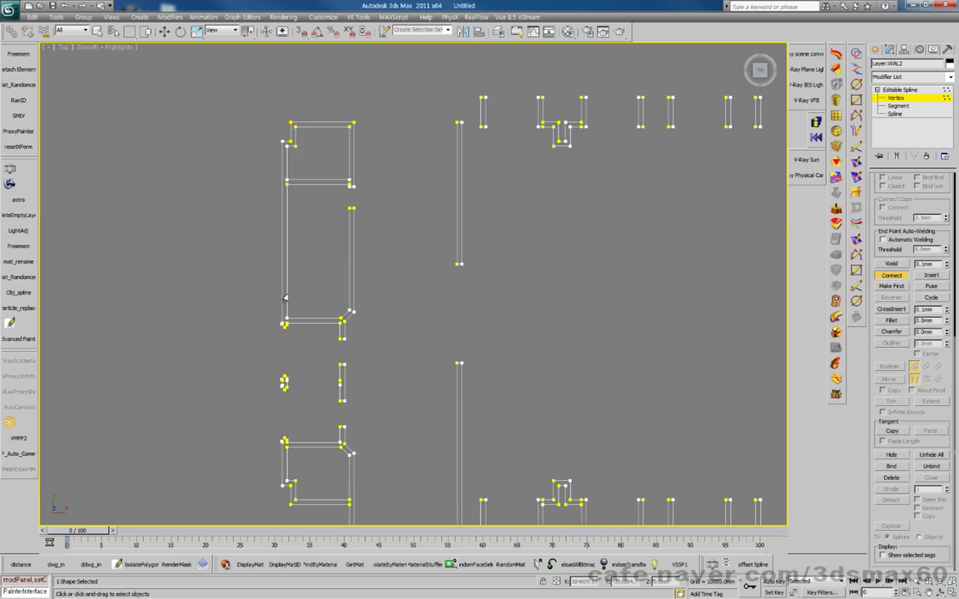
{"action": "scroll", "coordinate": [352, 304], "scroll_direction": "down", "scroll_amount": 2}
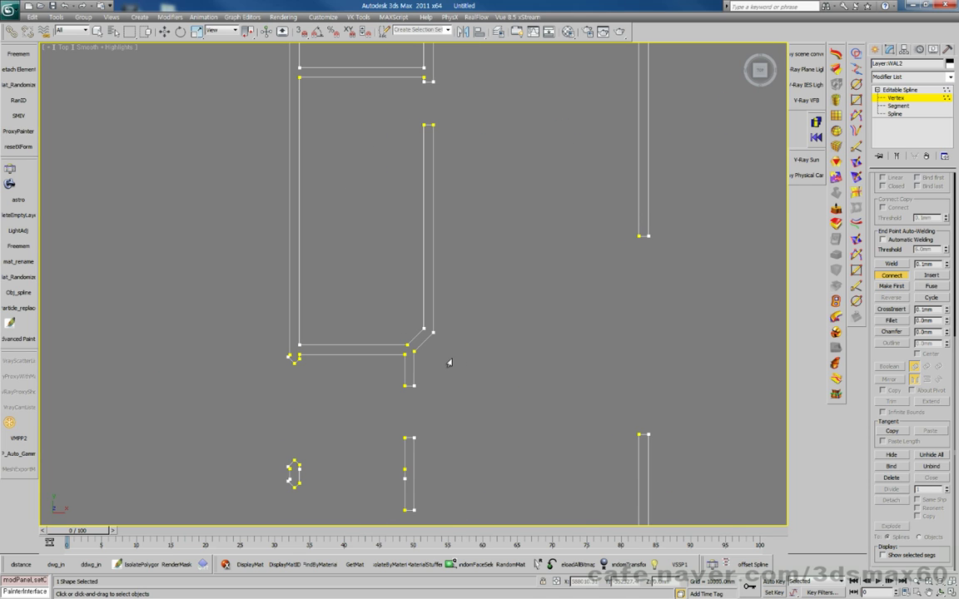
{"action": "middle_click_drag", "start_coordinate": [448, 363], "coordinate": [365, 173]}
{"action": "middle_click_drag", "start_coordinate": [362, 283], "coordinate": [317, 150]}
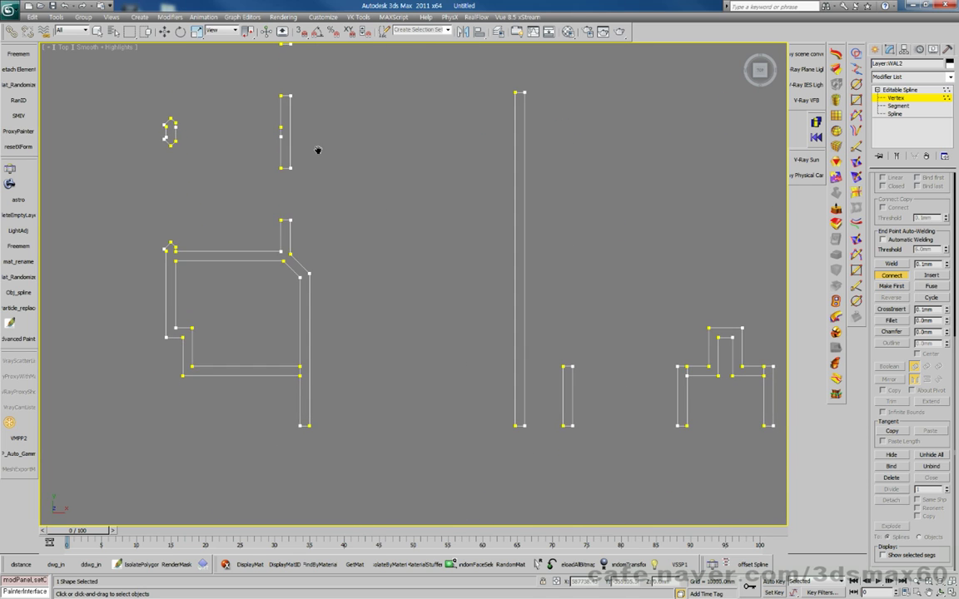
{"action": "scroll", "coordinate": [283, 391], "scroll_direction": "up", "scroll_amount": 2}
{"action": "key", "text": "3"}
{"action": "left_click", "coordinate": [892, 401]}
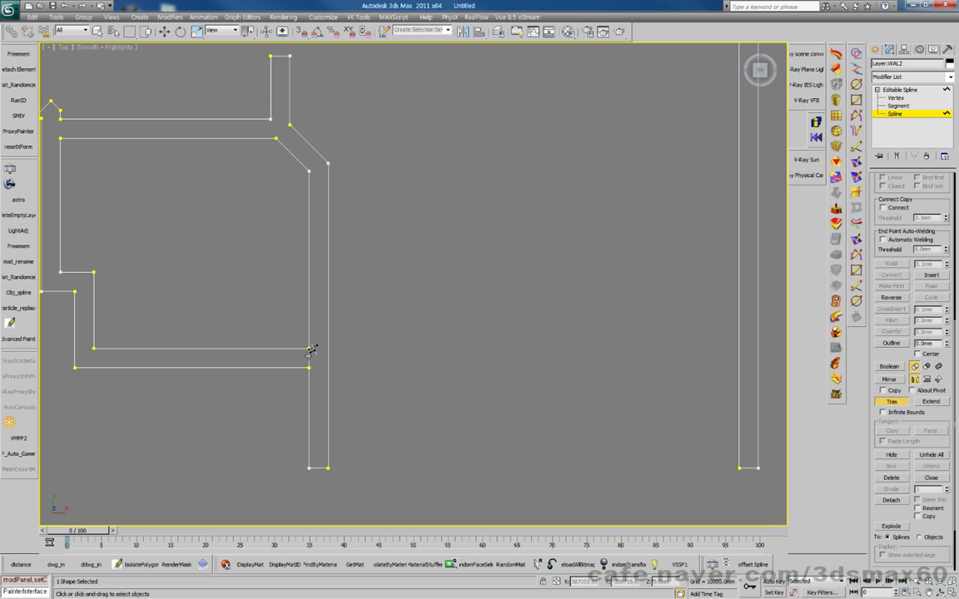
Step: Trim the short wall segments crossing the joints of the first T-shaped pillars along the hall's lower wall
{"action": "middle_click_drag", "start_coordinate": [332, 368], "coordinate": [94, 314]}
{"action": "scroll", "coordinate": [570, 347], "scroll_direction": "down", "scroll_amount": 2}
{"action": "middle_click_drag", "start_coordinate": [569, 347], "coordinate": [241, 344]}
{"action": "scroll", "coordinate": [393, 345], "scroll_direction": "up", "scroll_amount": 2}
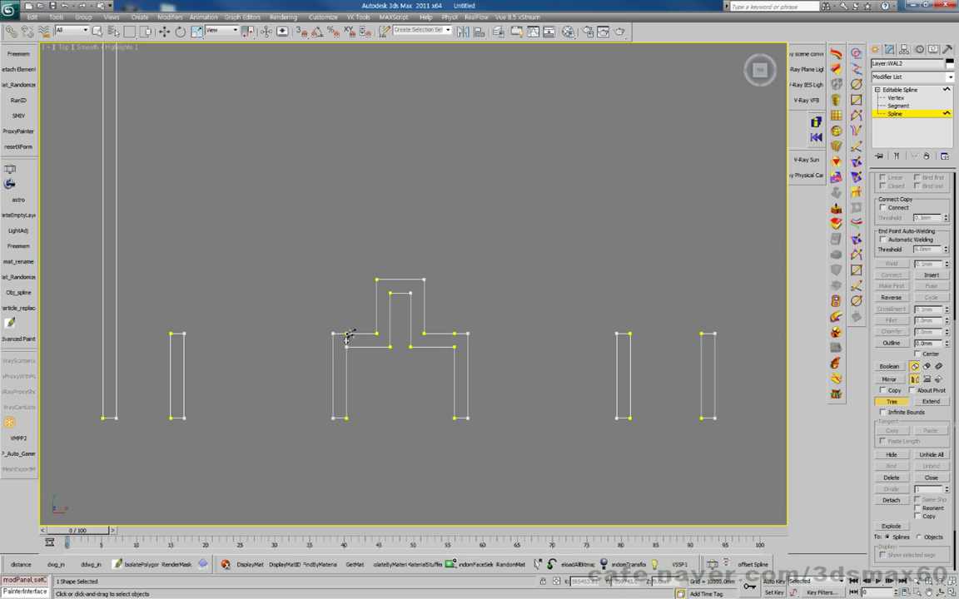
{"action": "middle_click_drag", "start_coordinate": [541, 374], "coordinate": [252, 326]}
{"action": "middle_click_drag", "start_coordinate": [502, 326], "coordinate": [363, 325]}
{"action": "middle_click_drag", "start_coordinate": [692, 329], "coordinate": [421, 297]}
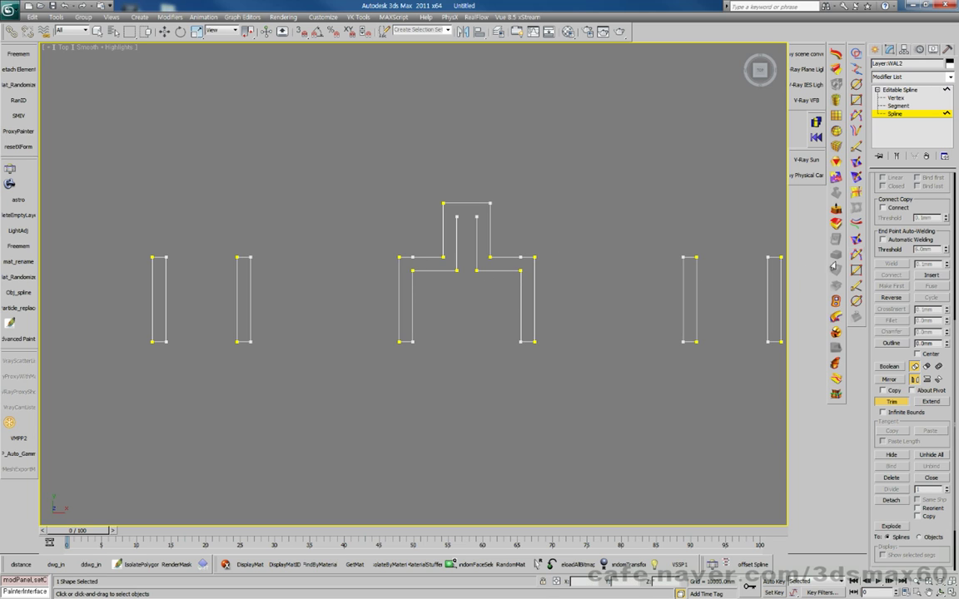
Step: Connect the open inner end vertices of the middle and third T-shaped pillars in the hall's lower wall
{"action": "key", "text": "1"}
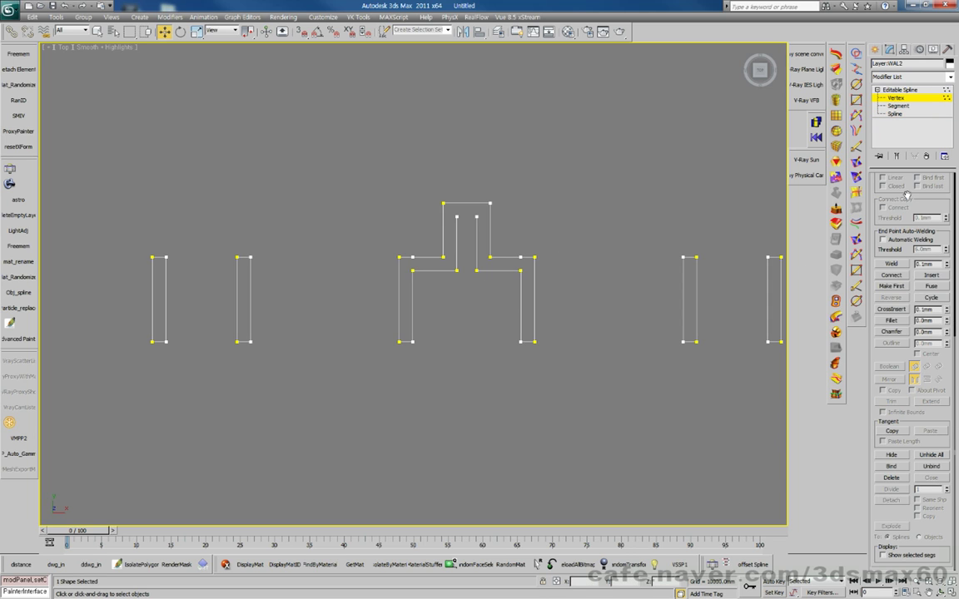
{"action": "left_click", "coordinate": [891, 275]}
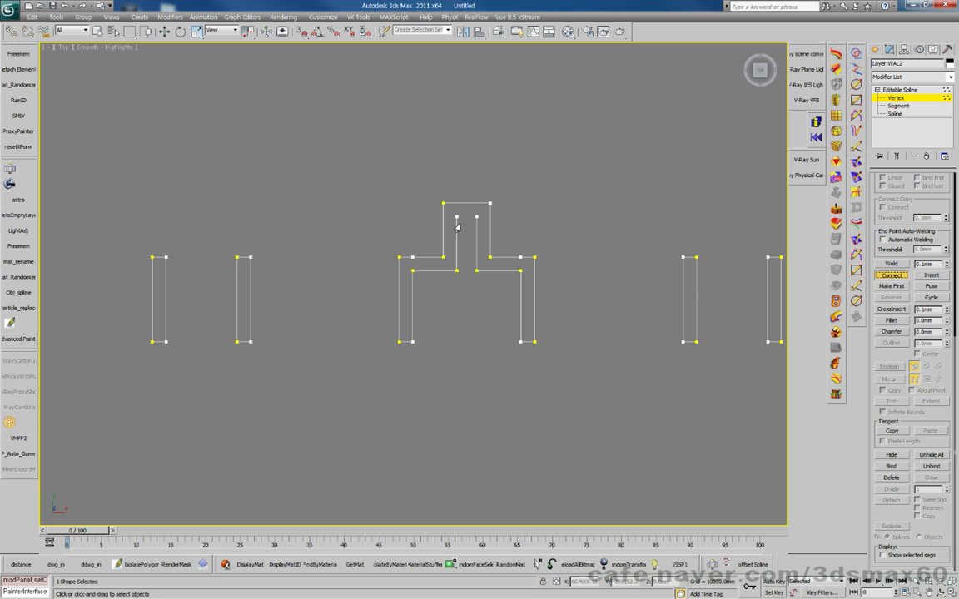
{"action": "left_click_drag", "start_coordinate": [455, 217], "coordinate": [476, 217]}
{"action": "scroll", "coordinate": [285, 286], "scroll_direction": "up", "scroll_amount": 2}
{"action": "middle_click_drag", "start_coordinate": [552, 284], "coordinate": [465, 293]}
{"action": "scroll", "coordinate": [285, 287], "scroll_direction": "down", "scroll_amount": 4}
{"action": "middle_click_drag", "start_coordinate": [166, 262], "coordinate": [396, 207]}
{"action": "middle_click_drag", "start_coordinate": [501, 207], "coordinate": [523, 259]}
{"action": "scroll", "coordinate": [518, 240], "scroll_direction": "up", "scroll_amount": 2}
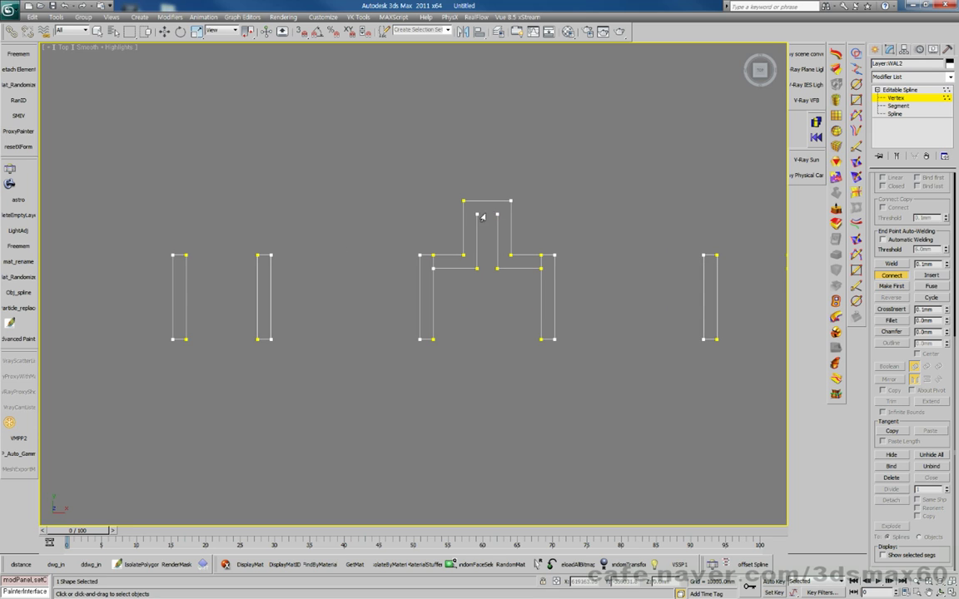
{"action": "key", "text": "w"}
Step: Trim the short segments crossing the joints of the third lower T-shaped pillar and the hall's lower stepped corner
{"action": "key", "text": "3"}
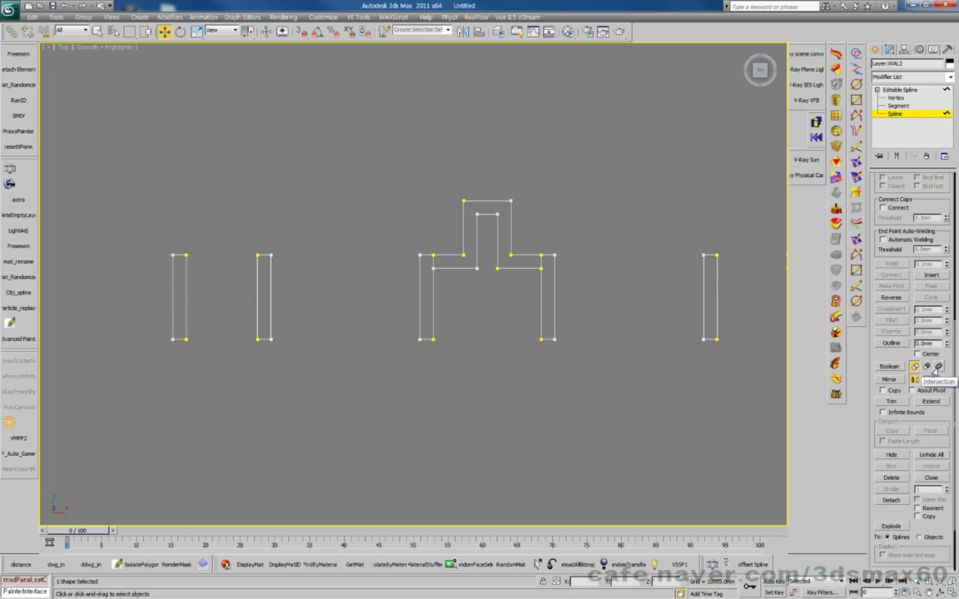
{"action": "scroll", "coordinate": [899, 357], "scroll_direction": "down", "scroll_amount": 3}
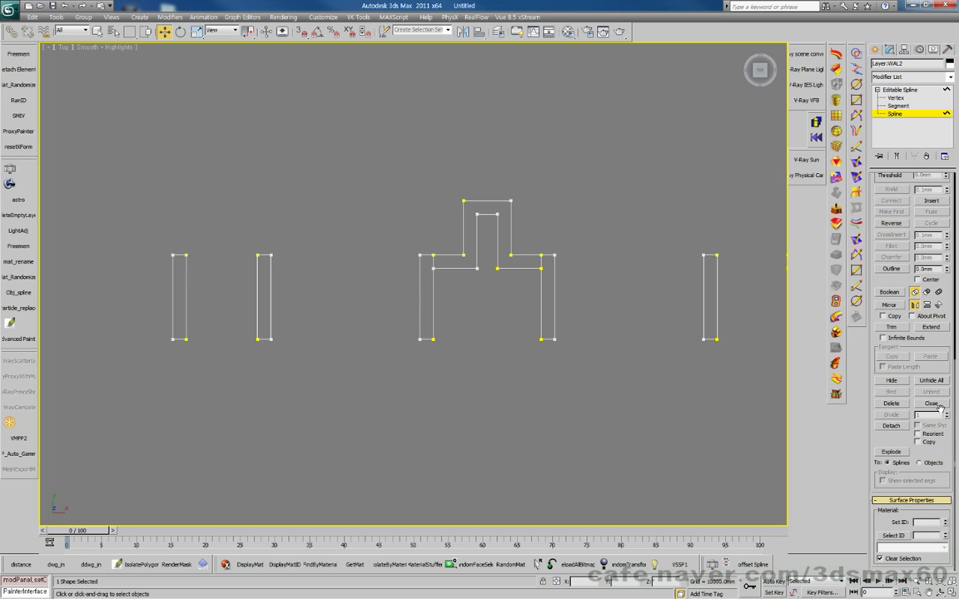
{"action": "left_click", "coordinate": [893, 327]}
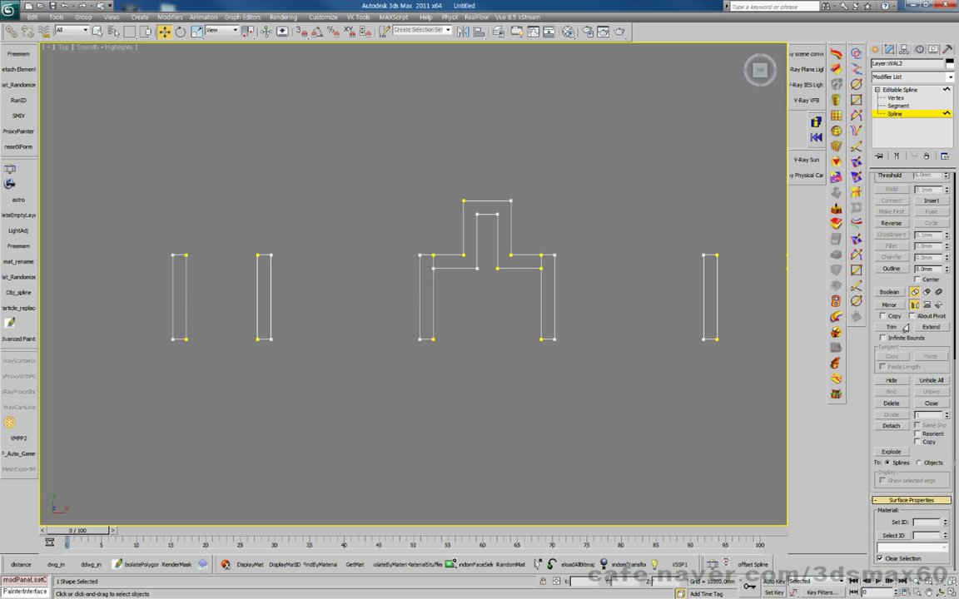
{"action": "left_click", "coordinate": [542, 261]}
{"action": "left_click", "coordinate": [432, 261]}
{"action": "middle_click_drag", "start_coordinate": [610, 312], "coordinate": [342, 303]}
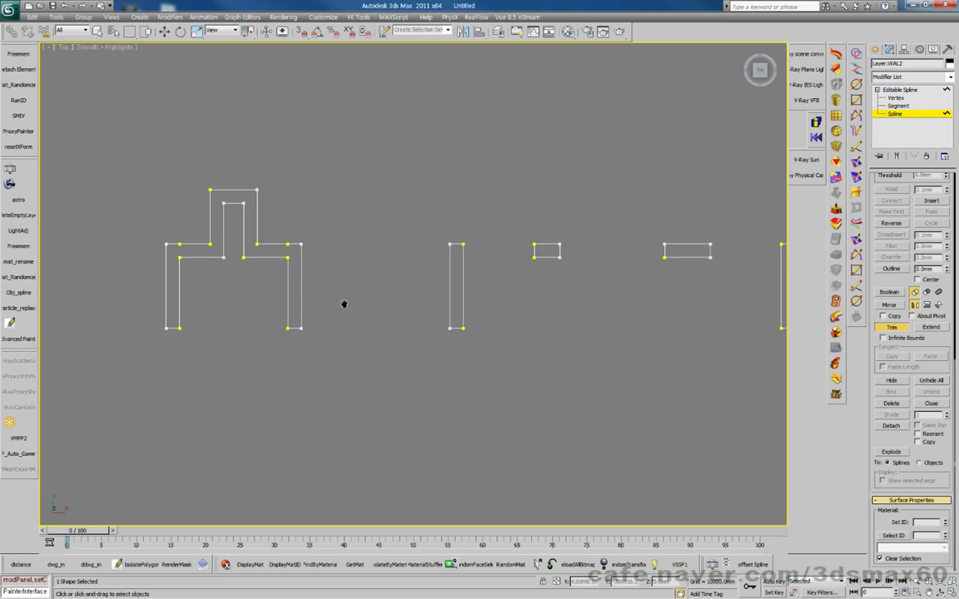
{"action": "middle_click_drag", "start_coordinate": [469, 297], "coordinate": [222, 258]}
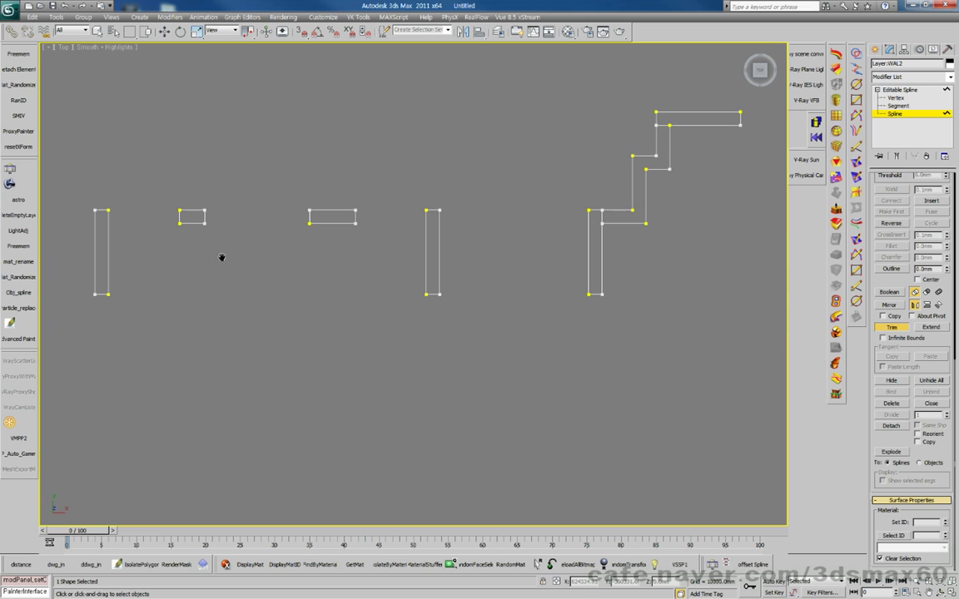
{"action": "left_click", "coordinate": [602, 214]}
Step: Delete all wall splines of the separate building plan lying far below the hall, leaving only the hall's walls
{"action": "middle_click_drag", "start_coordinate": [674, 169], "coordinate": [279, 230]}
{"action": "scroll", "coordinate": [427, 248], "scroll_direction": "down", "scroll_amount": 5}
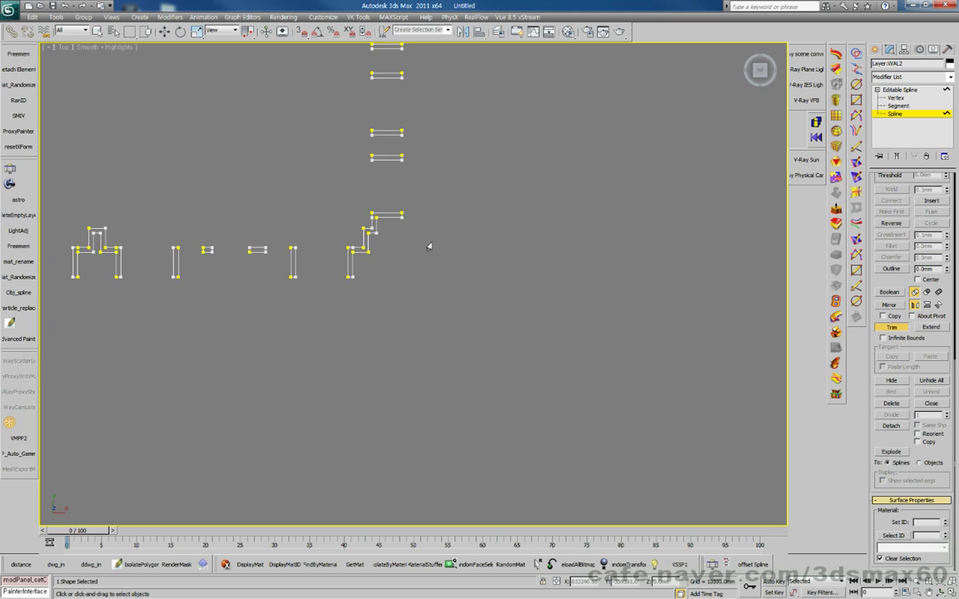
{"action": "middle_click_drag", "start_coordinate": [428, 272], "coordinate": [586, 282]}
{"action": "scroll", "coordinate": [587, 282], "scroll_direction": "down", "scroll_amount": 2}
{"action": "scroll", "coordinate": [381, 254], "scroll_direction": "down", "scroll_amount": 8}
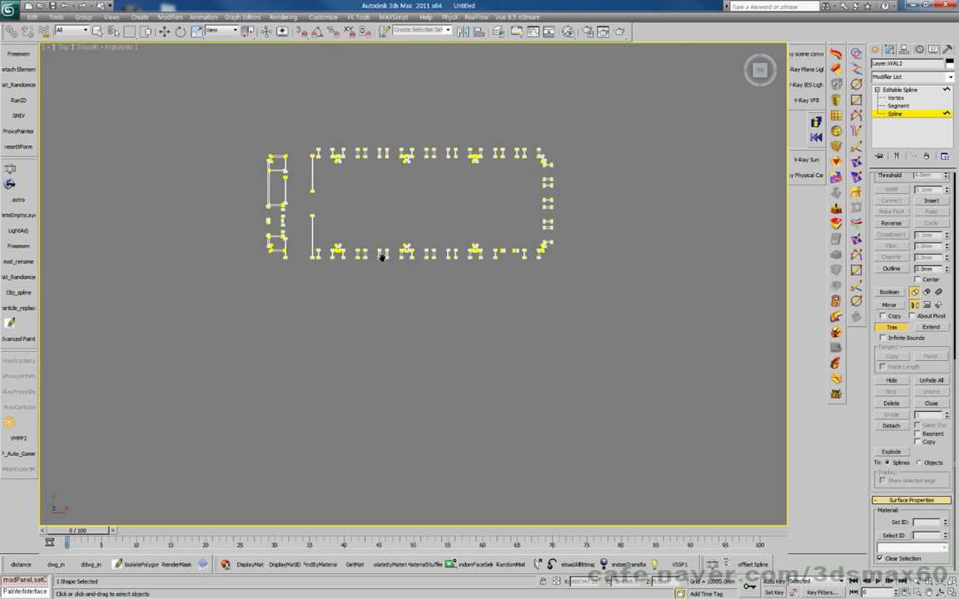
{"action": "scroll", "coordinate": [352, 345], "scroll_direction": "down", "scroll_amount": 4}
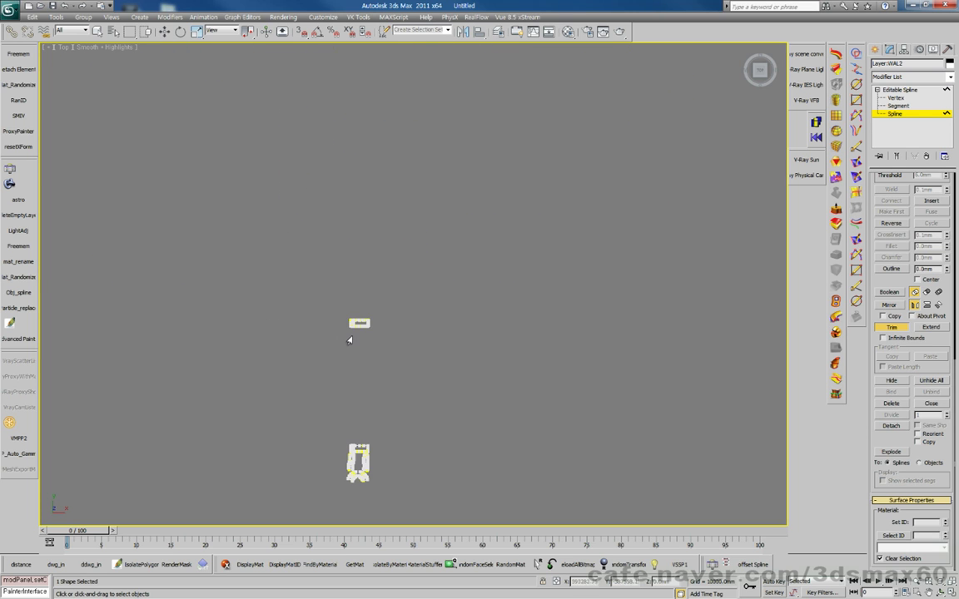
{"action": "middle_click_drag", "start_coordinate": [346, 432], "coordinate": [421, 297]}
{"action": "scroll", "coordinate": [420, 291], "scroll_direction": "up", "scroll_amount": 4}
{"action": "scroll", "coordinate": [419, 288], "scroll_direction": "up", "scroll_amount": 5}
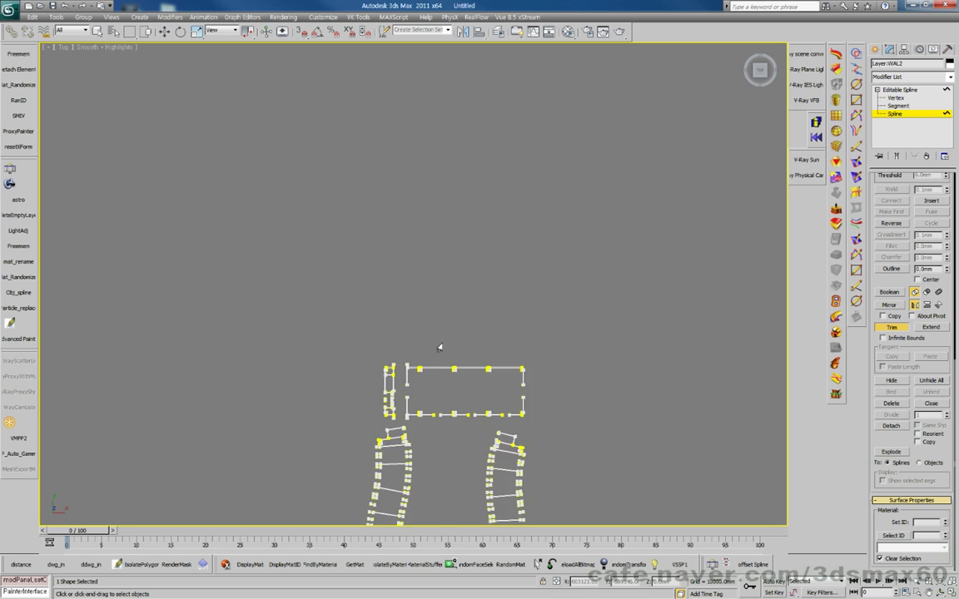
{"action": "middle_click_drag", "start_coordinate": [439, 346], "coordinate": [475, 148]}
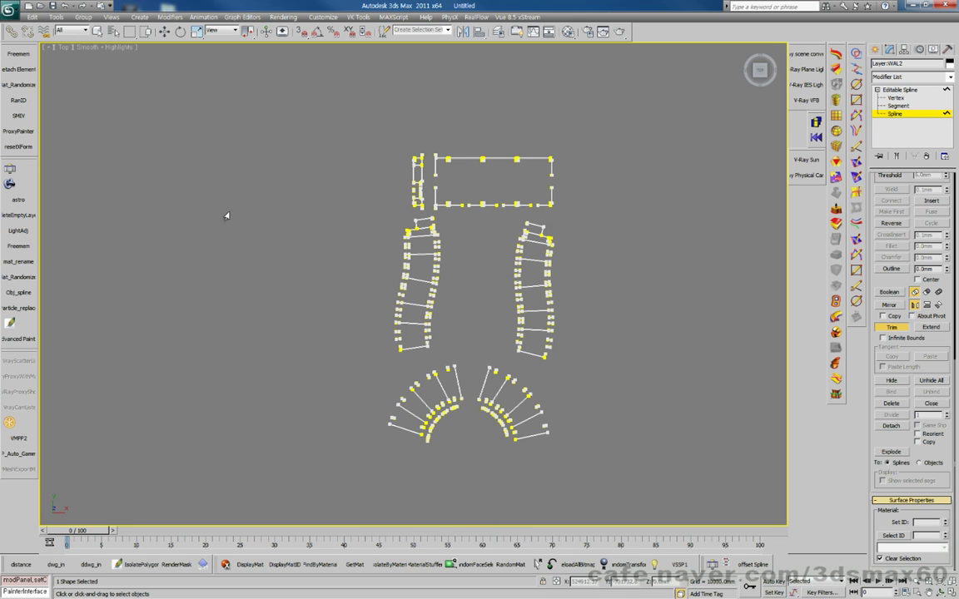
{"action": "key", "text": "w"}
{"action": "left_click_drag", "start_coordinate": [561, 454], "coordinate": [192, 140]}
{"action": "key", "text": "Delete"}
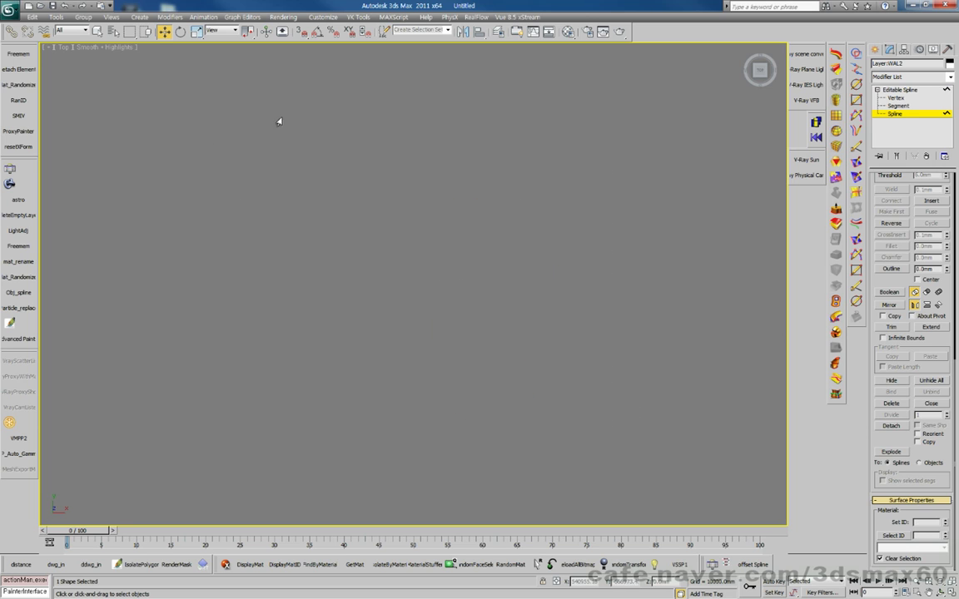
{"action": "key", "text": "z"}
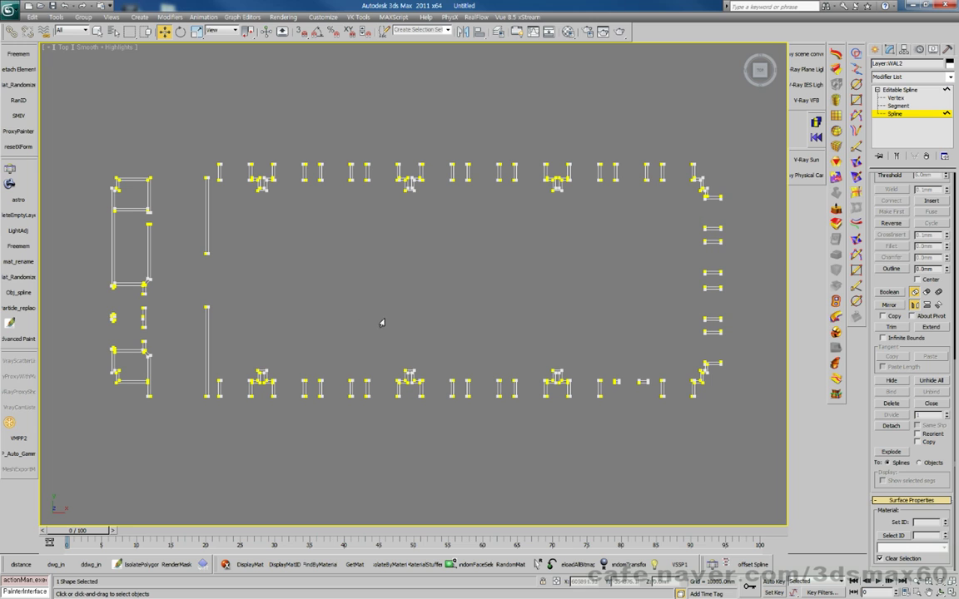
Step: Try moving the vertex where the upper room's lower partition line meets the inner side wall to test whether it is joined
{"action": "middle_click_drag", "start_coordinate": [289, 301], "coordinate": [550, 357]}
{"action": "scroll", "coordinate": [396, 316], "scroll_direction": "up", "scroll_amount": 5}
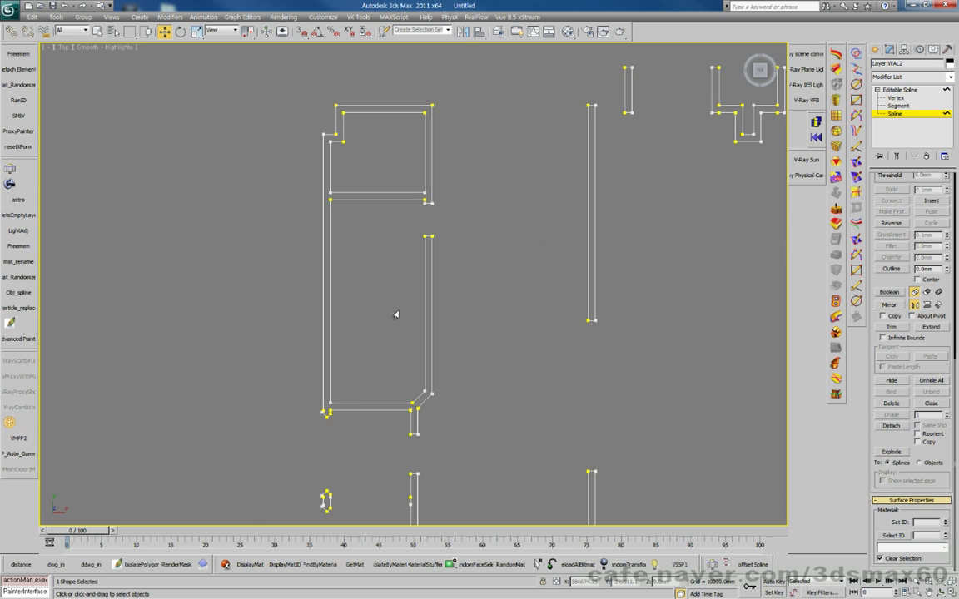
{"action": "middle_click_drag", "start_coordinate": [400, 302], "coordinate": [528, 443]}
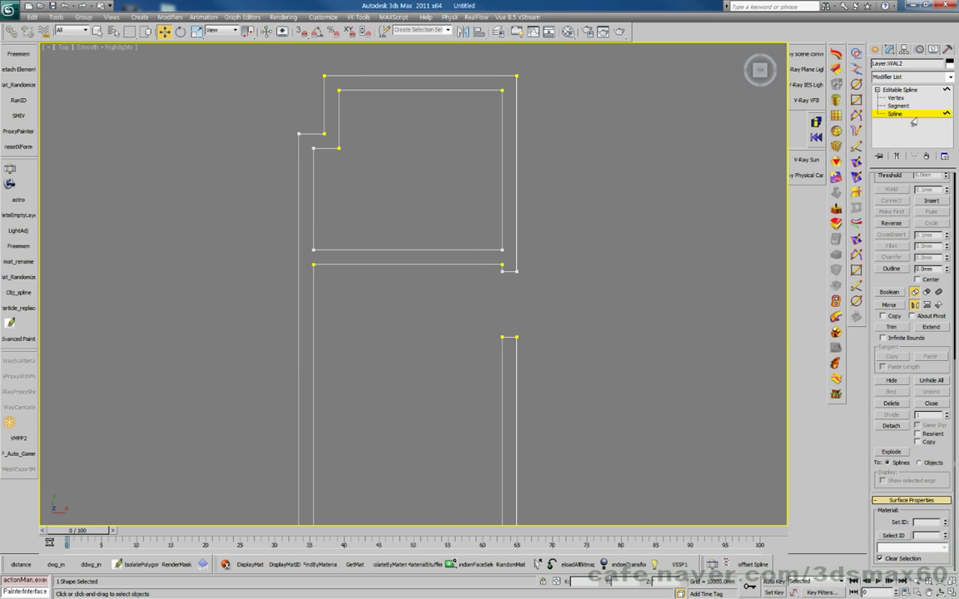
{"action": "left_click", "coordinate": [896, 98]}
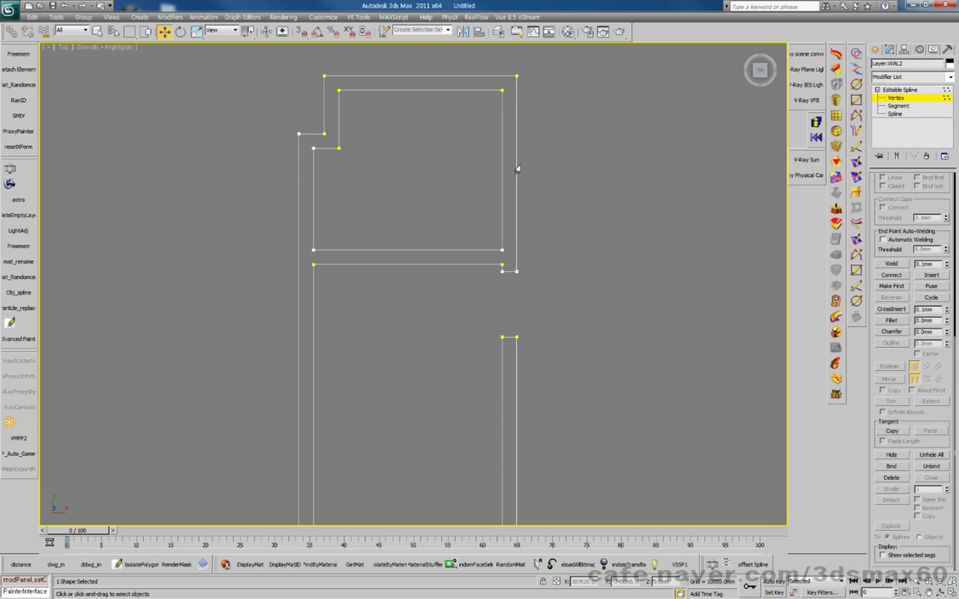
{"action": "left_click", "coordinate": [312, 265]}
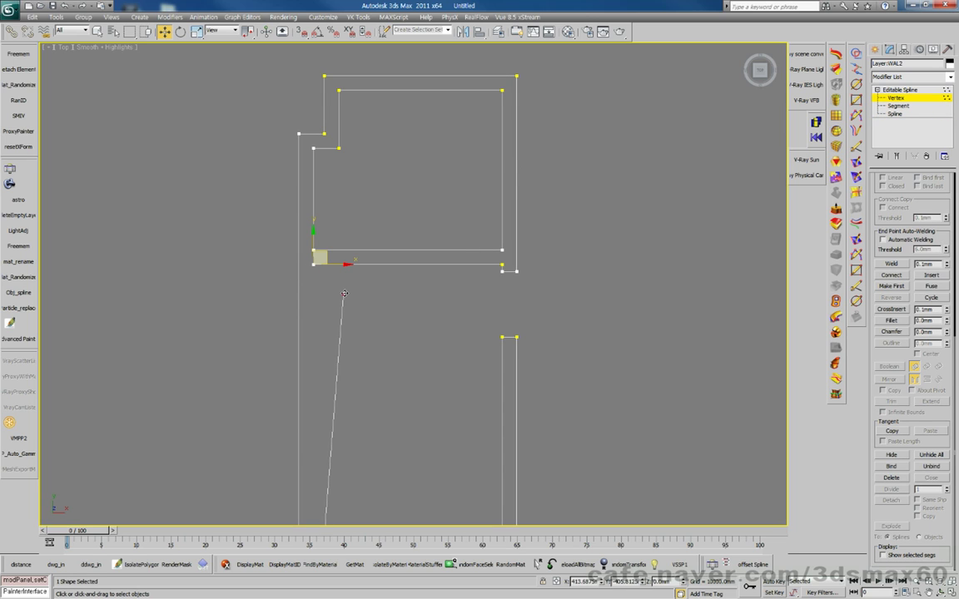
Step: Test and delete the extra vertex on the straight side of the small pointed column, removing the separate segment below it
{"action": "scroll", "coordinate": [348, 301], "scroll_direction": "down", "scroll_amount": 3}
{"action": "middle_click_drag", "start_coordinate": [374, 342], "coordinate": [300, 107]}
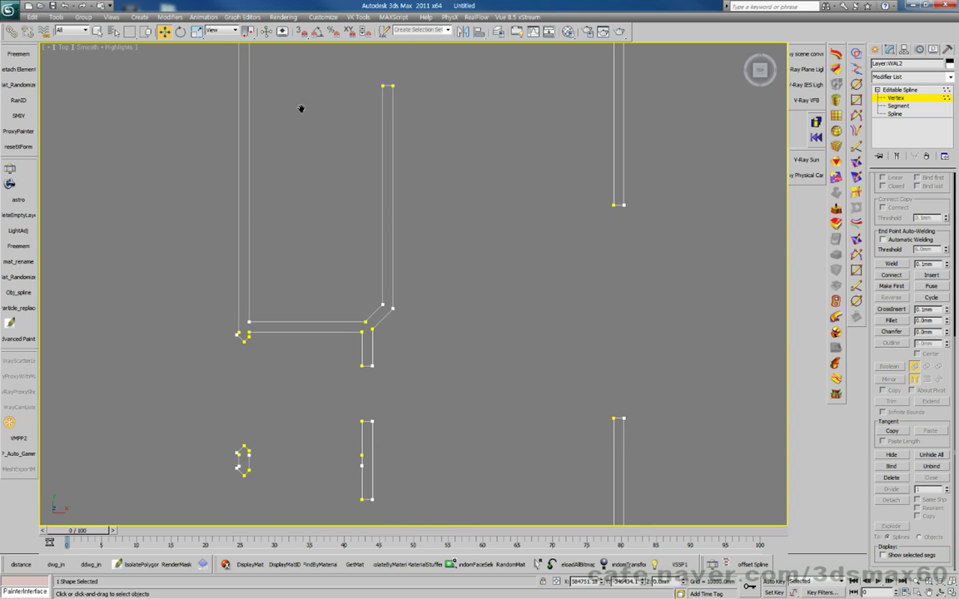
{"action": "scroll", "coordinate": [250, 359], "scroll_direction": "up", "scroll_amount": 5}
{"action": "scroll", "coordinate": [249, 356], "scroll_direction": "down", "scroll_amount": 4}
{"action": "scroll", "coordinate": [251, 355], "scroll_direction": "up", "scroll_amount": 5}
{"action": "middle_click_drag", "start_coordinate": [262, 330], "coordinate": [356, 302]}
{"action": "scroll", "coordinate": [356, 301], "scroll_direction": "up", "scroll_amount": 3}
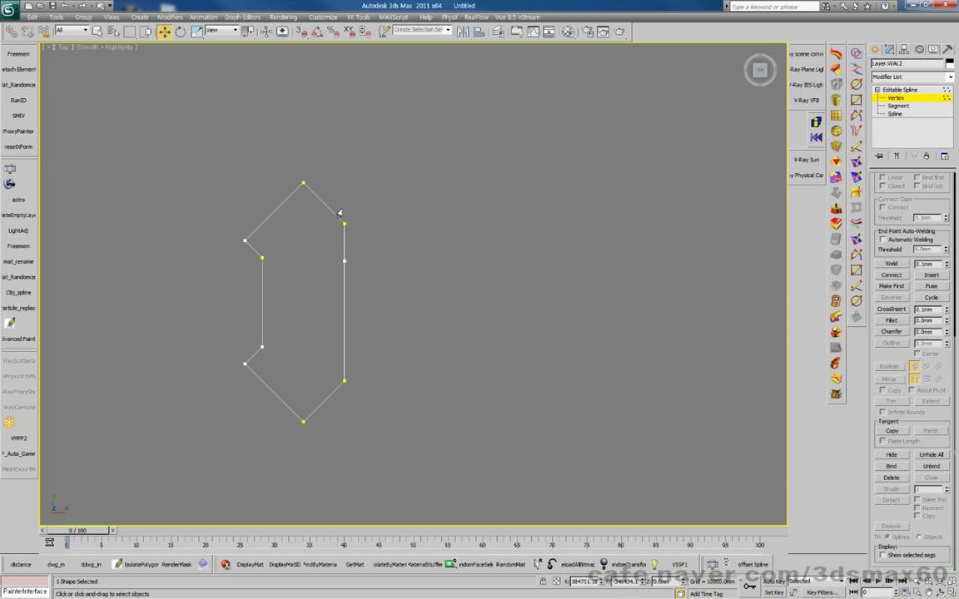
{"action": "left_click_drag", "start_coordinate": [345, 263], "coordinate": [366, 297]}
{"action": "left_click", "coordinate": [374, 301]}
{"action": "left_click", "coordinate": [345, 262]}
{"action": "key", "text": "Delete"}
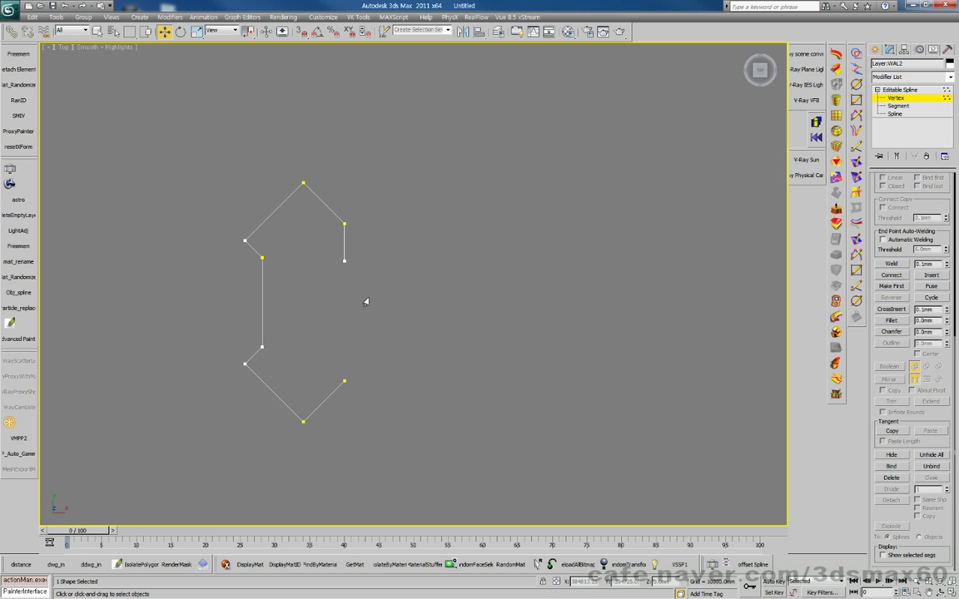
Step: Undo the deletion at the small pointed column and try deleting the extra vertex on its straight side again
{"action": "key", "text": "ctrl+z"}
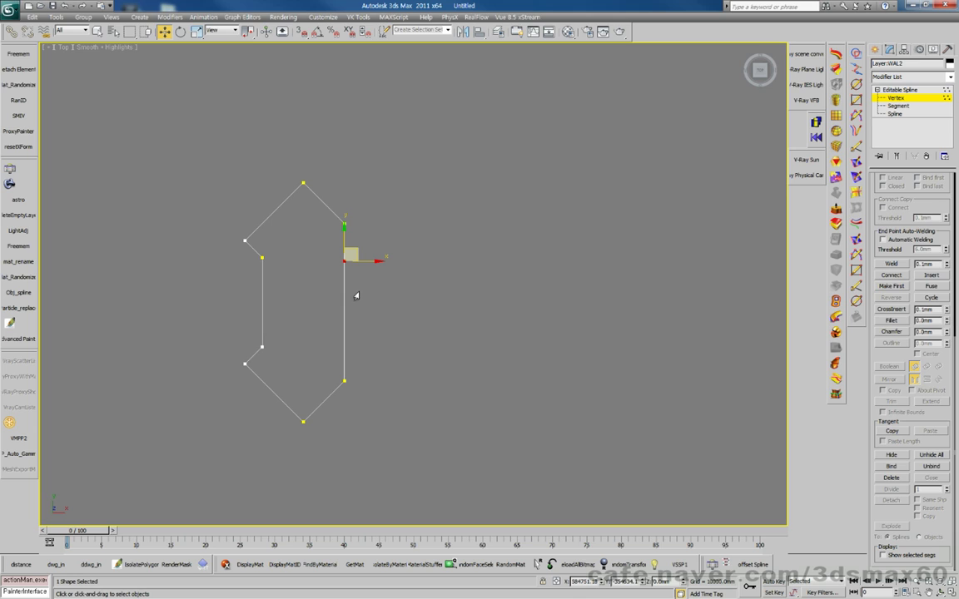
{"action": "key", "text": "Delete"}
{"action": "key", "text": "ctrl+z"}
{"action": "key", "text": "Delete"}
{"action": "key", "text": "ctrl+z"}
Step: Delete the lower extra vertex on the side of the narrow wall facing the column and test deleting the upper one
{"action": "scroll", "coordinate": [386, 325], "scroll_direction": "down", "scroll_amount": 3}
{"action": "middle_click_drag", "start_coordinate": [432, 342], "coordinate": [259, 310]}
{"action": "scroll", "coordinate": [259, 310], "scroll_direction": "down", "scroll_amount": 2}
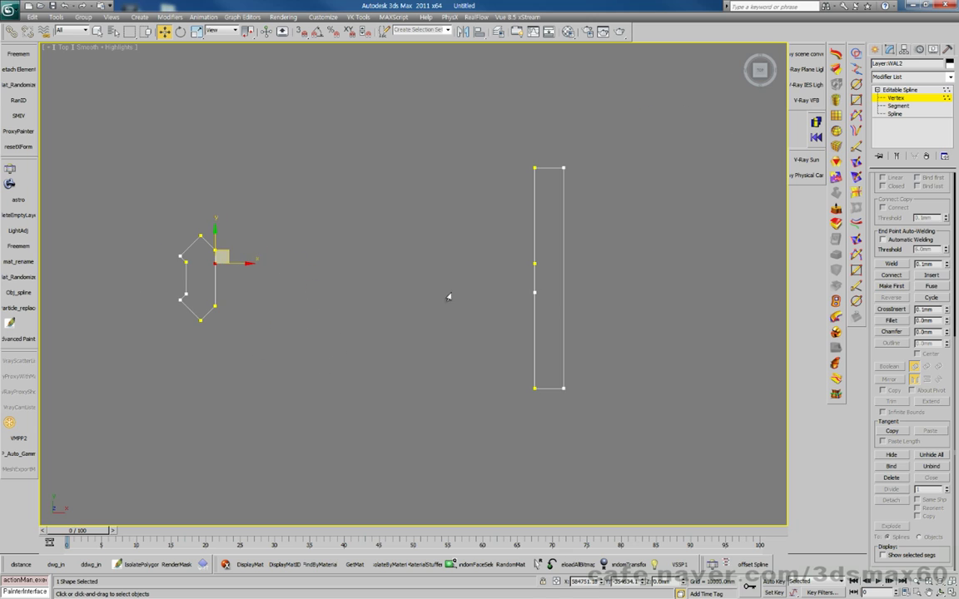
{"action": "left_click", "coordinate": [528, 266]}
{"action": "right_click", "coordinate": [512, 313]}
{"action": "left_click", "coordinate": [534, 293]}
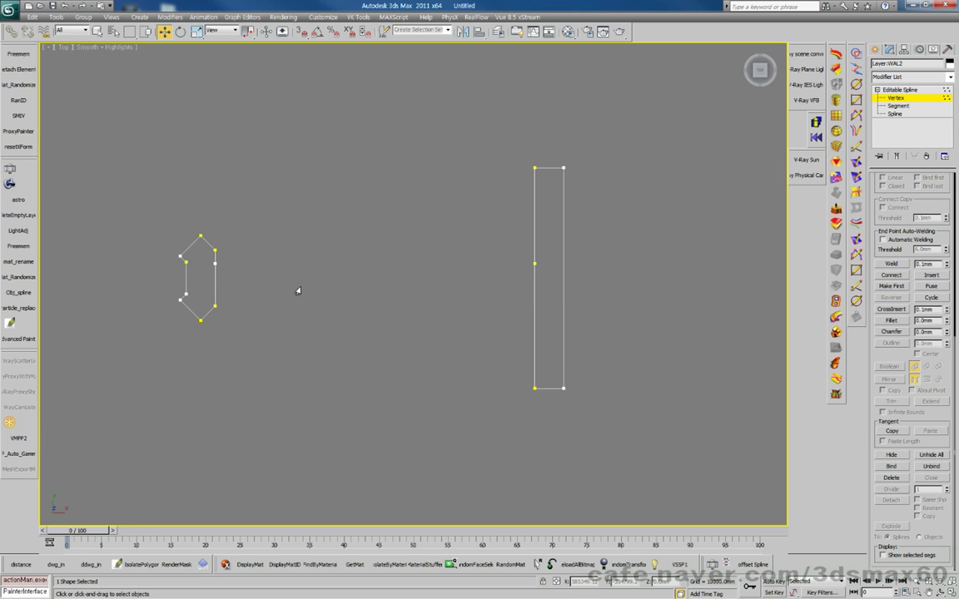
{"action": "left_click", "coordinate": [535, 264]}
{"action": "key", "text": "Delete"}
{"action": "key", "text": "ctrl+z"}
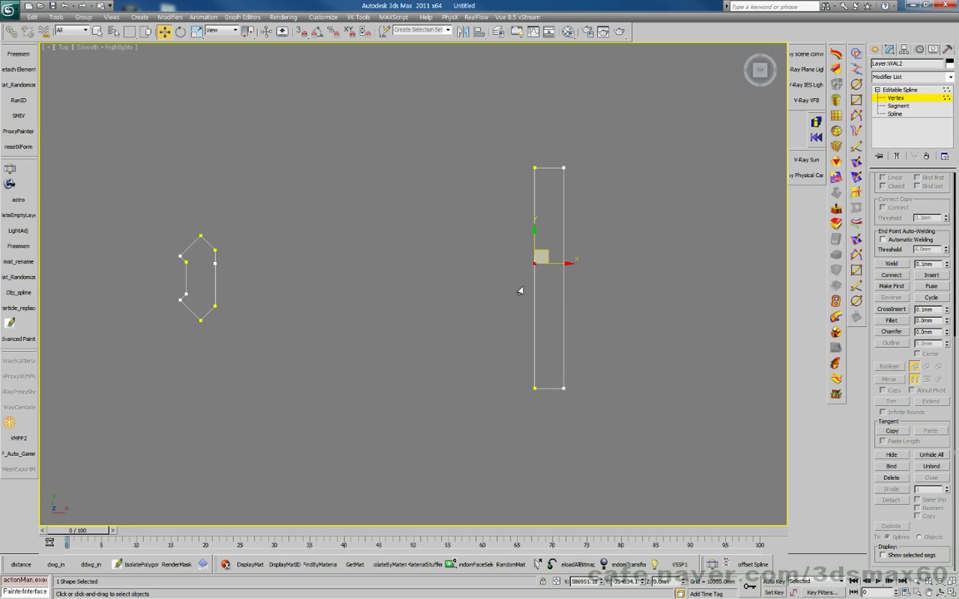
Step: Select all vertices of the wall splines and weld them with a 0.1 mm threshold
{"action": "left_click", "coordinate": [214, 264]}
{"action": "scroll", "coordinate": [276, 289], "scroll_direction": "down", "scroll_amount": 2}
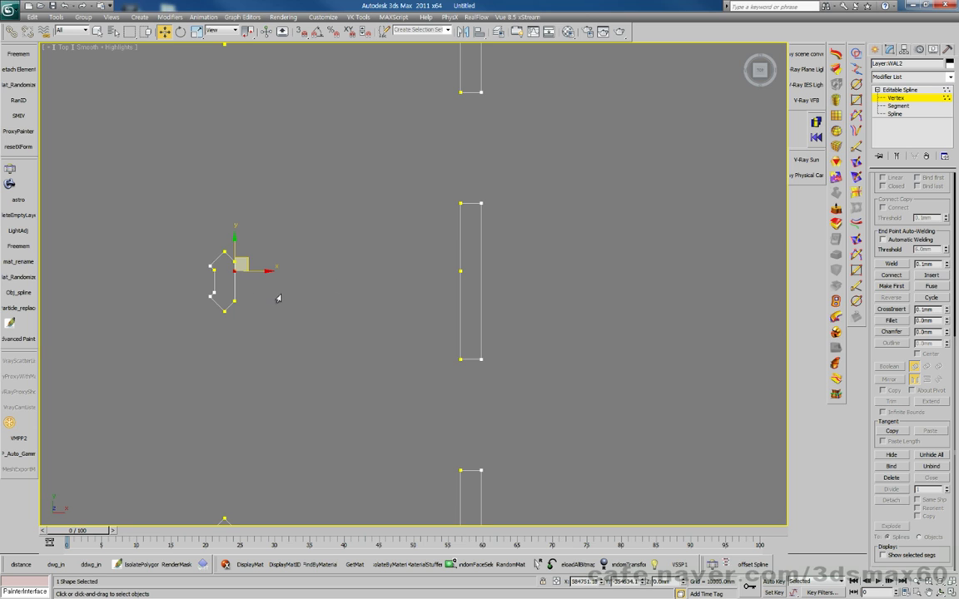
{"action": "scroll", "coordinate": [273, 265], "scroll_direction": "down", "scroll_amount": 2}
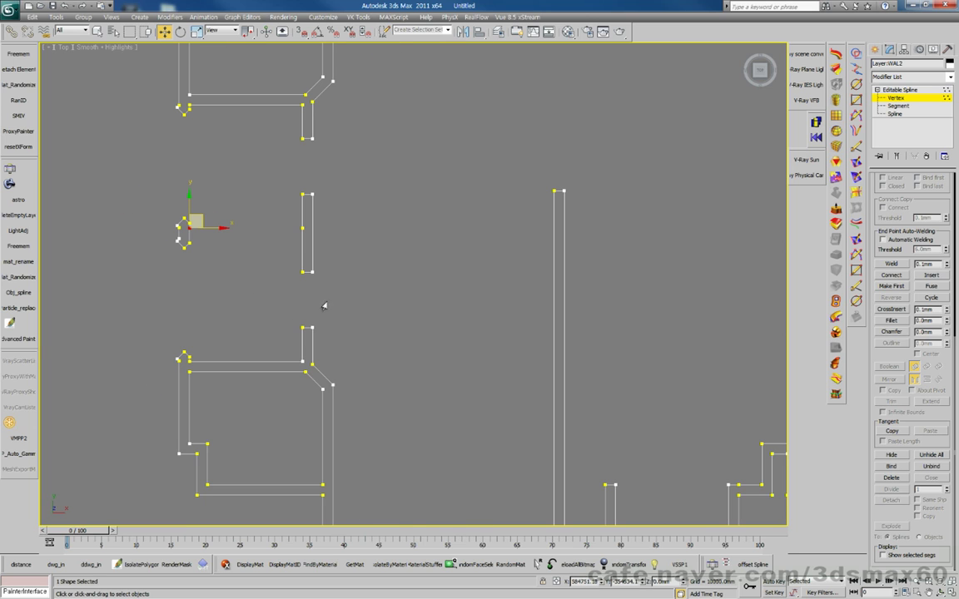
{"action": "middle_click_drag", "start_coordinate": [323, 307], "coordinate": [289, 234]}
{"action": "scroll", "coordinate": [332, 251], "scroll_direction": "down", "scroll_amount": 2}
{"action": "middle_click_drag", "start_coordinate": [459, 294], "coordinate": [424, 375]}
{"action": "key", "text": "ctrl+a"}
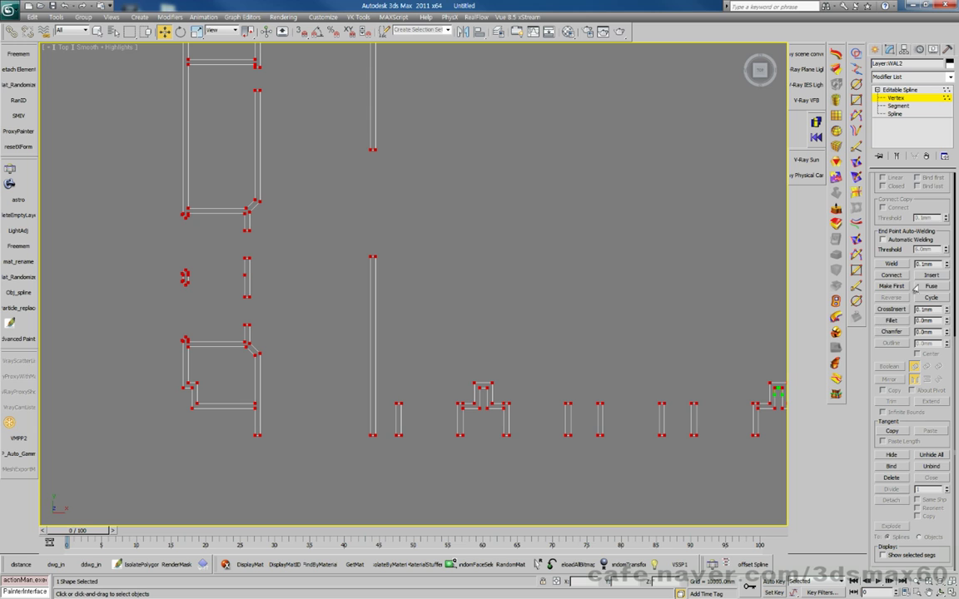
{"action": "left_click_drag", "start_coordinate": [929, 263], "coordinate": [919, 265]}
{"action": "left_click", "coordinate": [891, 264]}
Step: Delete the leftover middle vertices on the straight sides of the small column and the narrow wall facing it
{"action": "middle_click_drag", "start_coordinate": [194, 279], "coordinate": [295, 389]}
{"action": "scroll", "coordinate": [281, 332], "scroll_direction": "up", "scroll_amount": 6}
{"action": "middle_click_drag", "start_coordinate": [271, 427], "coordinate": [317, 290]}
{"action": "left_click", "coordinate": [319, 287]}
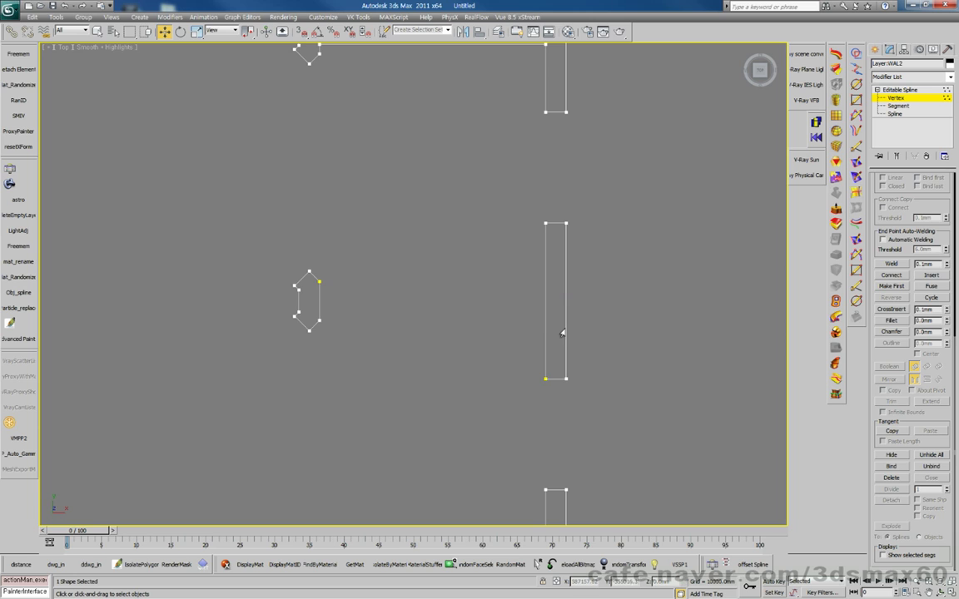
Step: Remove the redundant vertices on the straight edges of the first two lower T-shaped pillars
{"action": "middle_click_drag", "start_coordinate": [520, 319], "coordinate": [400, 249]}
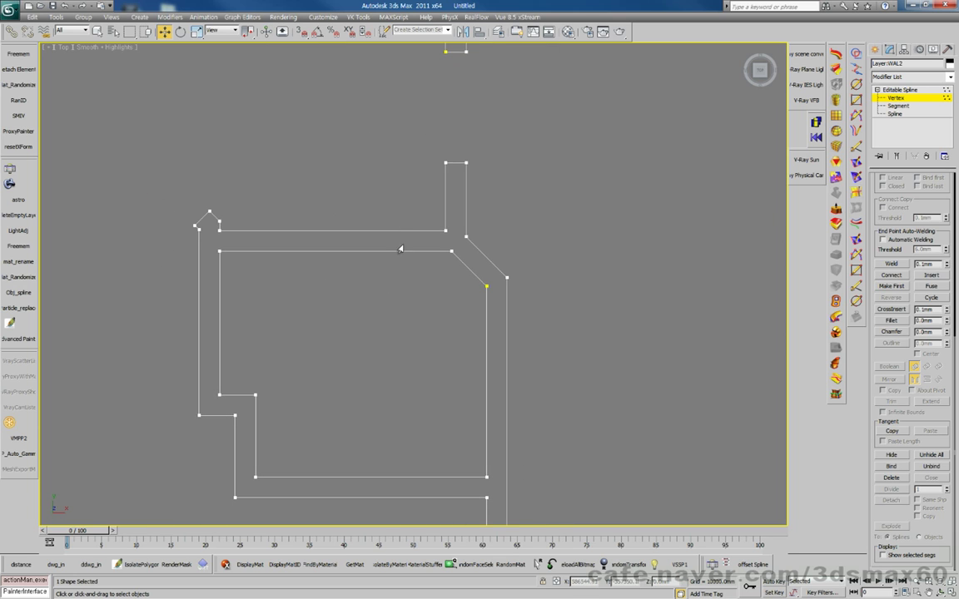
{"action": "middle_click_drag", "start_coordinate": [343, 371], "coordinate": [323, 186]}
{"action": "scroll", "coordinate": [323, 187], "scroll_direction": "down", "scroll_amount": 3}
{"action": "middle_click_drag", "start_coordinate": [493, 193], "coordinate": [385, 312]}
{"action": "left_click", "coordinate": [394, 341]}
{"action": "left_click", "coordinate": [393, 356]}
{"action": "middle_click_drag", "start_coordinate": [586, 380], "coordinate": [196, 402]}
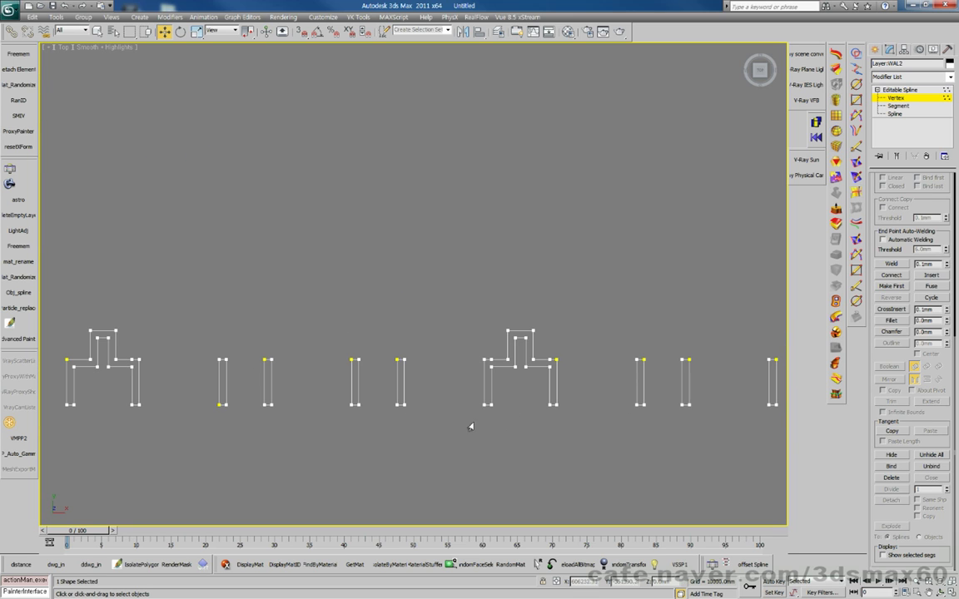
{"action": "left_click", "coordinate": [550, 360]}
{"action": "left_click", "coordinate": [545, 380]}
Step: Remove the redundant vertices on the third lower T-shaped pillar and the hall's far lower stepped corner
{"action": "middle_click_drag", "start_coordinate": [181, 371], "coordinate": [385, 353]}
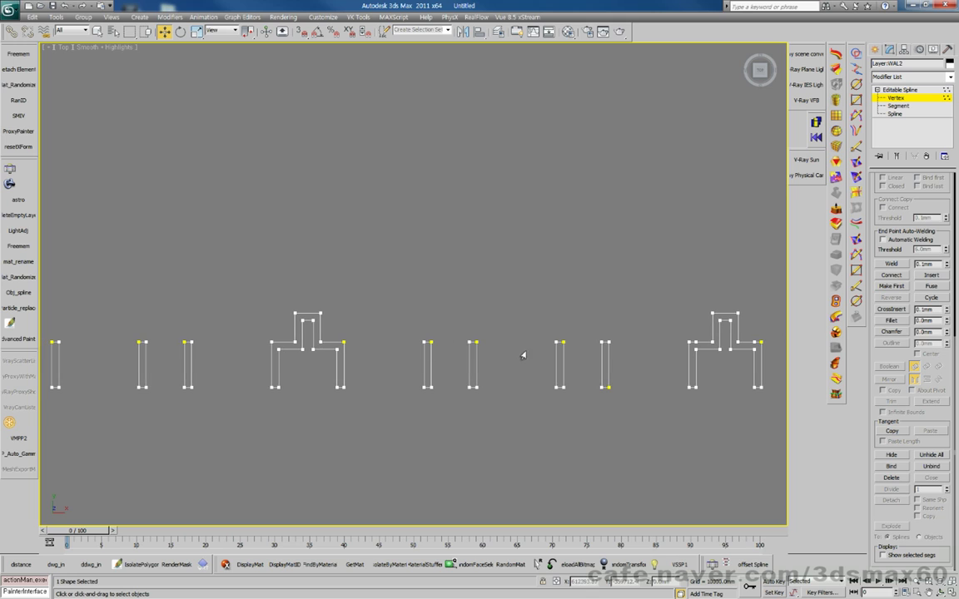
{"action": "middle_click_drag", "start_coordinate": [741, 332], "coordinate": [588, 344]}
{"action": "left_click", "coordinate": [576, 343]}
{"action": "left_click", "coordinate": [516, 365]}
{"action": "left_click", "coordinate": [510, 344]}
{"action": "left_click", "coordinate": [552, 364]}
{"action": "middle_click_drag", "start_coordinate": [143, 367], "coordinate": [283, 344]}
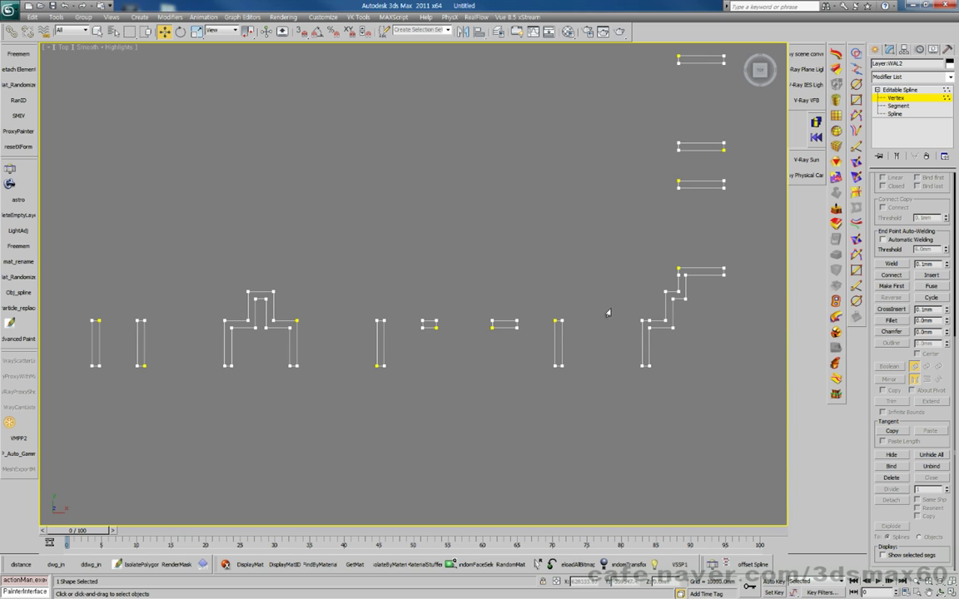
{"action": "middle_click_drag", "start_coordinate": [624, 296], "coordinate": [664, 306]}
{"action": "left_click", "coordinate": [671, 301]}
{"action": "left_click", "coordinate": [597, 299]}
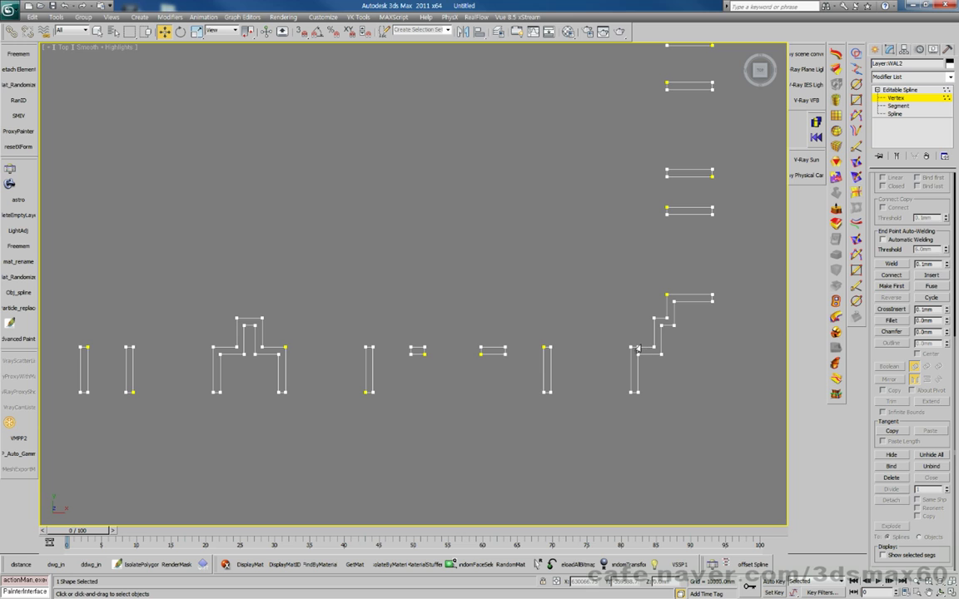
Step: Remove the redundant vertices on the hall's far upper stepped corner and the neighbouring upper T-shaped pillar
{"action": "middle_click_drag", "start_coordinate": [654, 236], "coordinate": [613, 489]}
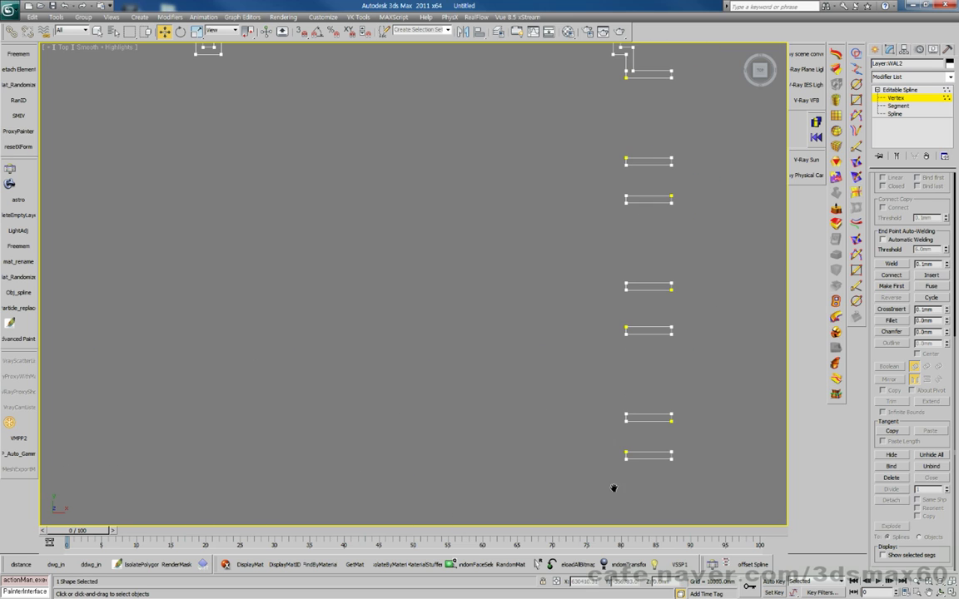
{"action": "middle_click_drag", "start_coordinate": [616, 287], "coordinate": [576, 463]}
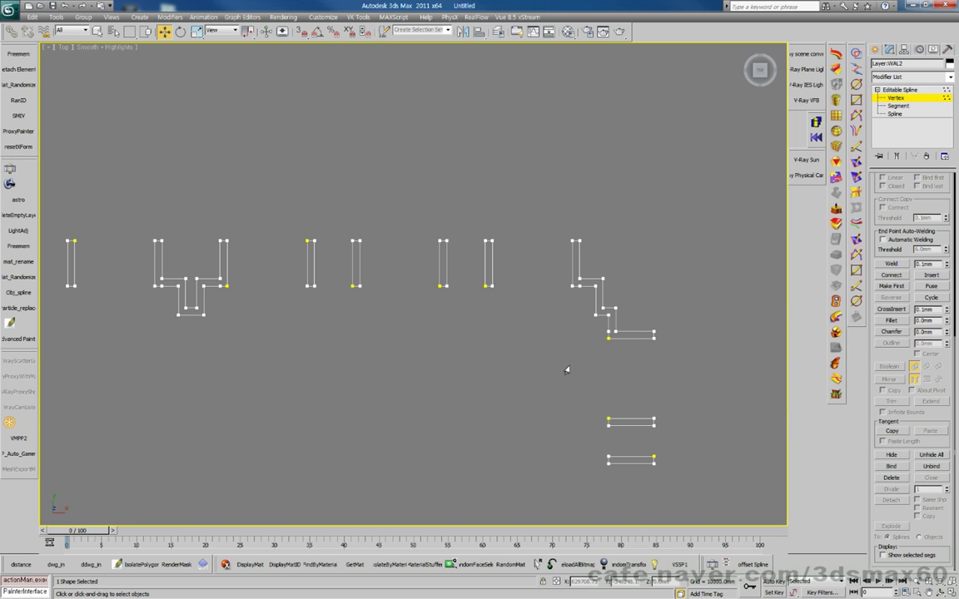
{"action": "left_click", "coordinate": [607, 332]}
{"action": "left_click", "coordinate": [557, 324]}
{"action": "middle_click_drag", "start_coordinate": [436, 293], "coordinate": [484, 297]}
{"action": "left_click", "coordinate": [509, 278]}
{"action": "left_click", "coordinate": [455, 305]}
Step: Connect the two open vertices at the inner stem end of the middle upper T-shaped pillar
{"action": "middle_click_drag", "start_coordinate": [398, 314], "coordinate": [591, 304]}
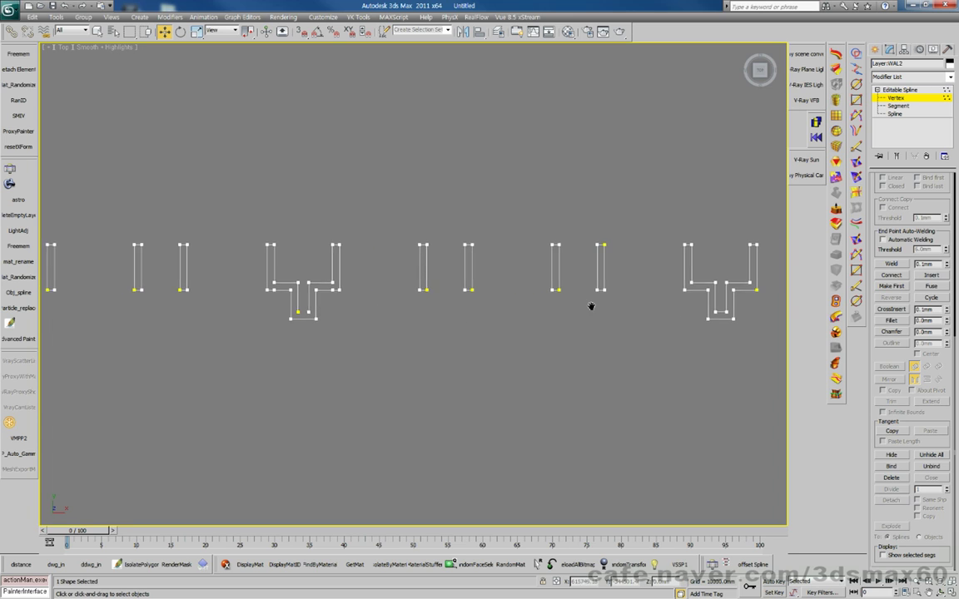
{"action": "middle_click_drag", "start_coordinate": [360, 309], "coordinate": [462, 364]}
{"action": "scroll", "coordinate": [493, 319], "scroll_direction": "up", "scroll_amount": 5}
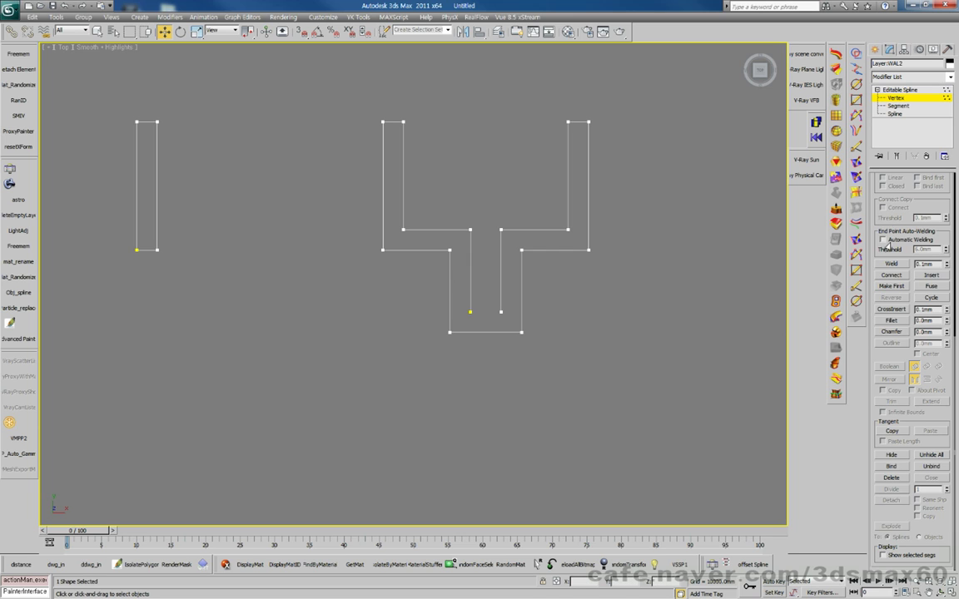
{"action": "scroll", "coordinate": [899, 331], "scroll_direction": "up", "scroll_amount": 3}
{"action": "scroll", "coordinate": [899, 333], "scroll_direction": "up", "scroll_amount": 1}
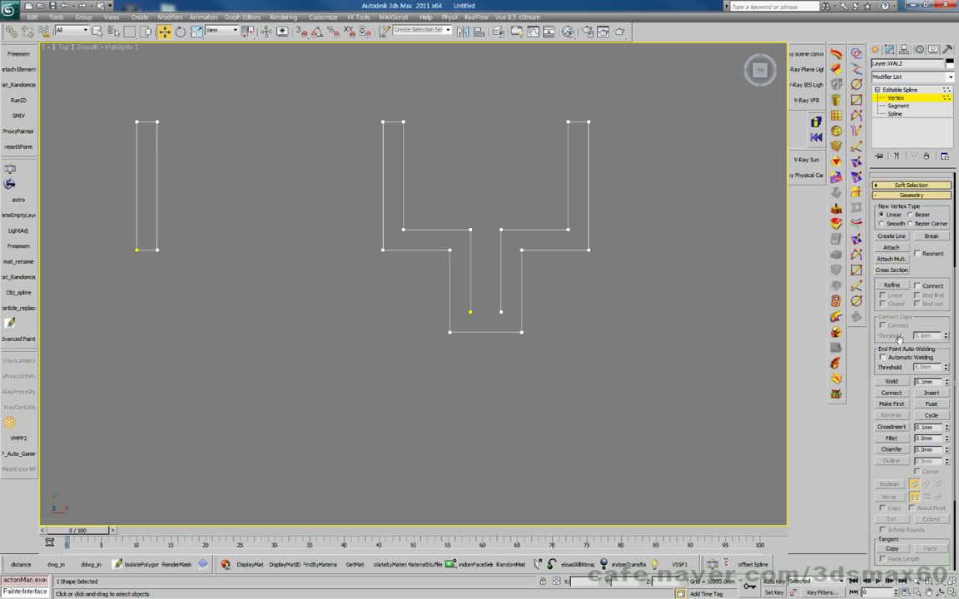
{"action": "left_click", "coordinate": [891, 392]}
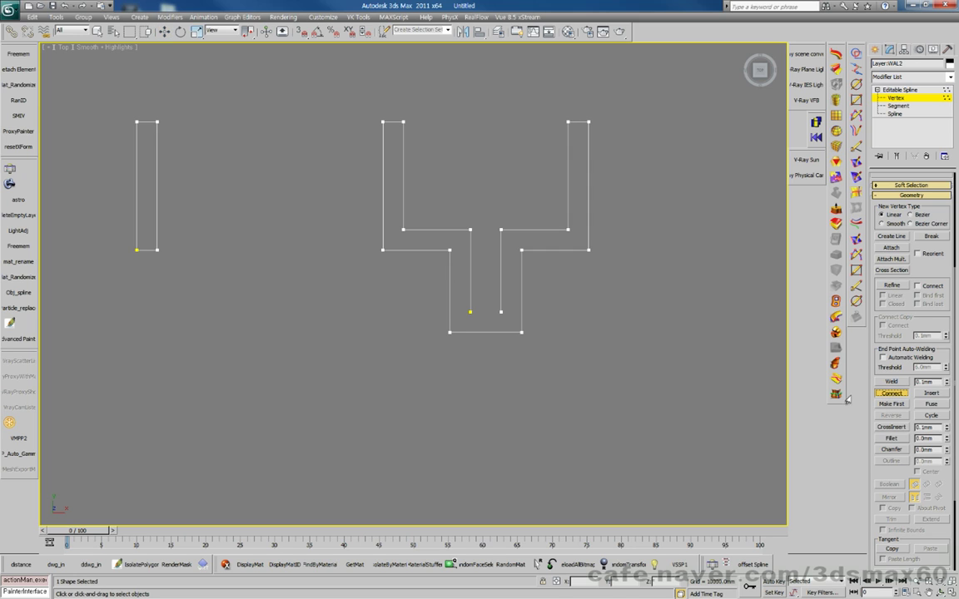
{"action": "left_click_drag", "start_coordinate": [501, 314], "coordinate": [471, 310]}
{"action": "right_click", "coordinate": [471, 310]}
{"action": "scroll", "coordinate": [377, 283], "scroll_direction": "down", "scroll_amount": 4}
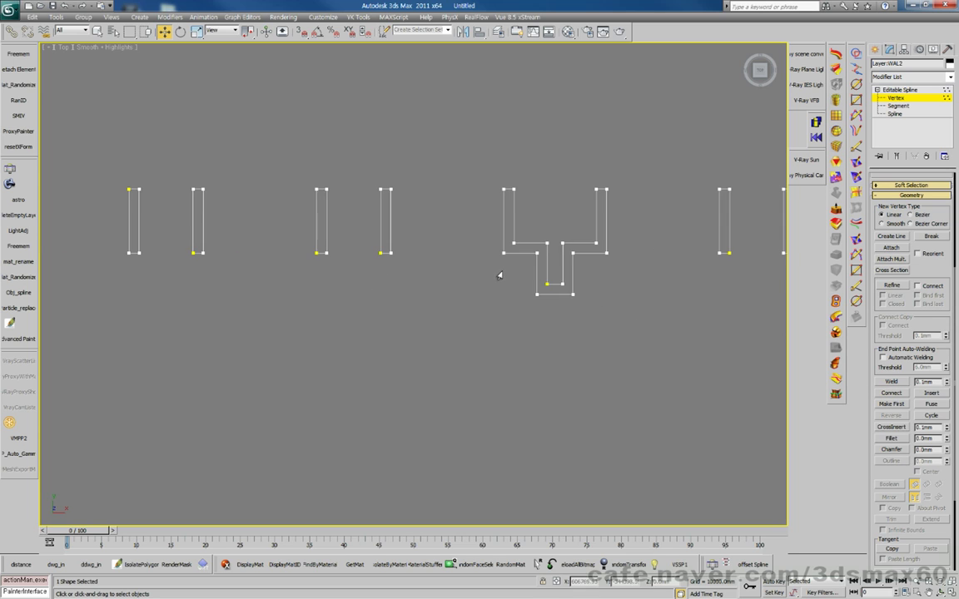
Step: Delete the redundant vertex on the outer edge of the upper T-shaped pillar nearest the rooms
{"action": "middle_click_drag", "start_coordinate": [380, 268], "coordinate": [544, 282]}
{"action": "scroll", "coordinate": [539, 285], "scroll_direction": "up", "scroll_amount": 2}
{"action": "scroll", "coordinate": [535, 287], "scroll_direction": "down", "scroll_amount": 2}
{"action": "middle_click_drag", "start_coordinate": [295, 281], "coordinate": [596, 306]}
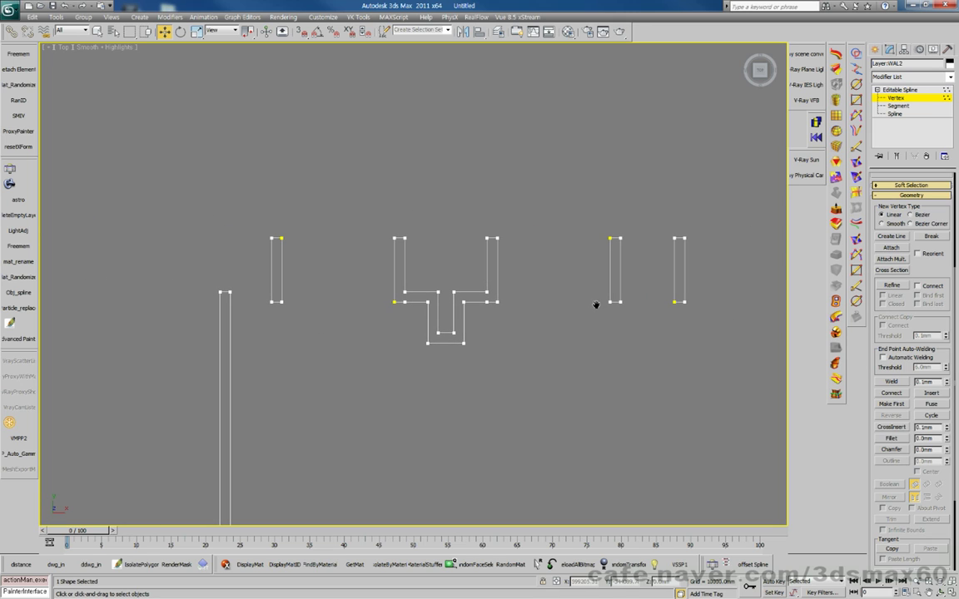
{"action": "left_click", "coordinate": [487, 302]}
{"action": "key", "text": "Delete"}
{"action": "scroll", "coordinate": [402, 308], "scroll_direction": "down", "scroll_amount": 4}
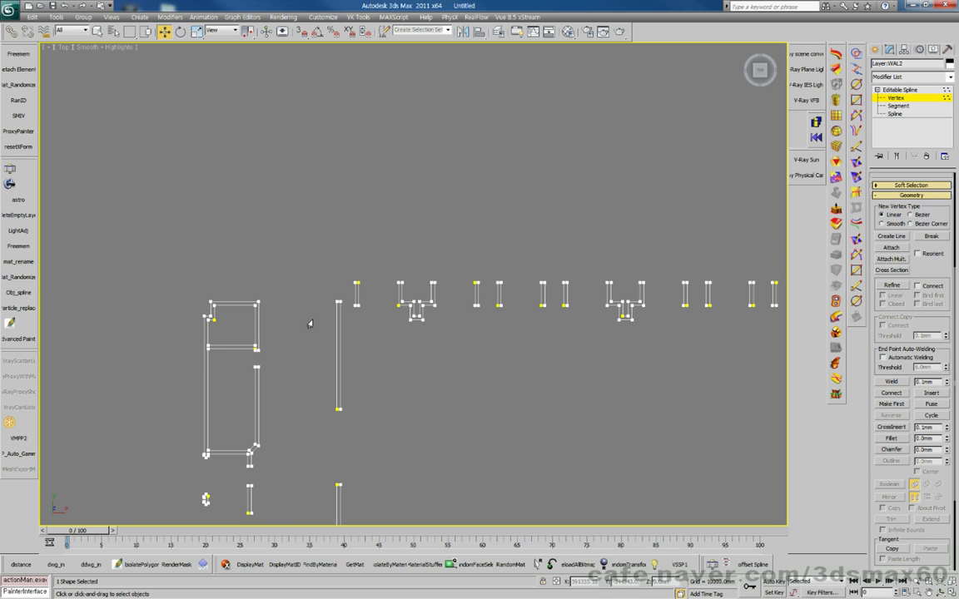
Step: Try moving the corner vertex between the upper room's partition line and the short wall end at the door opening
{"action": "middle_click_drag", "start_coordinate": [310, 324], "coordinate": [432, 289]}
{"action": "scroll", "coordinate": [381, 274], "scroll_direction": "up", "scroll_amount": 4}
{"action": "scroll", "coordinate": [425, 391], "scroll_direction": "up", "scroll_amount": 4}
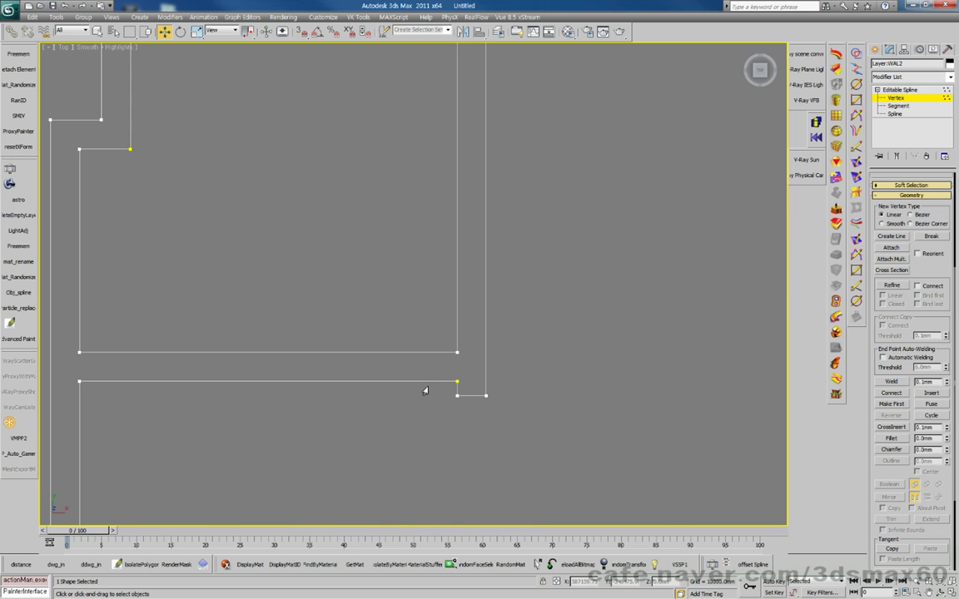
{"action": "scroll", "coordinate": [426, 390], "scroll_direction": "down", "scroll_amount": 1}
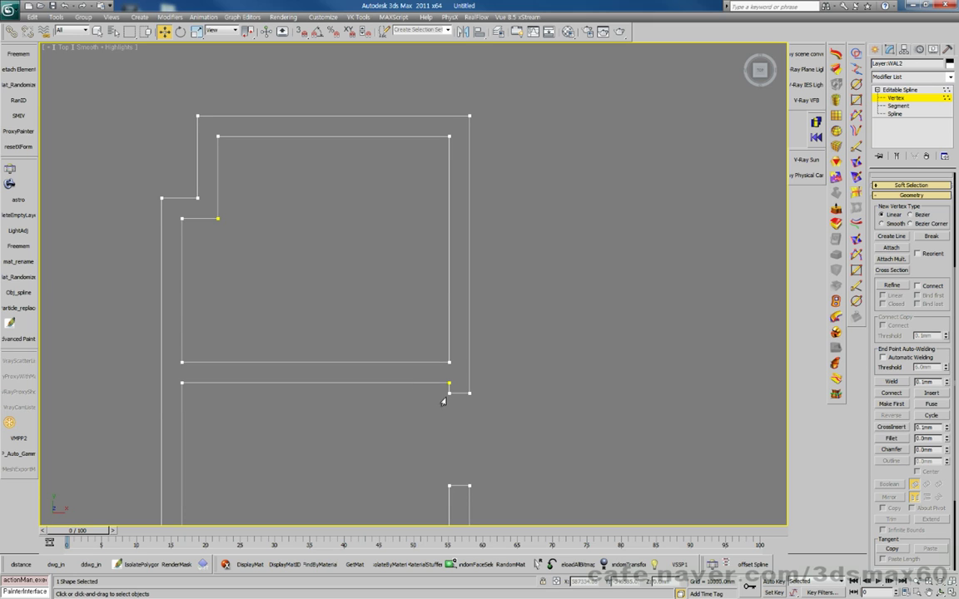
{"action": "left_click_drag", "start_coordinate": [450, 384], "coordinate": [394, 406]}
{"action": "key", "text": "ctrl+z"}
{"action": "scroll", "coordinate": [222, 249], "scroll_direction": "down", "scroll_amount": 2}
{"action": "scroll", "coordinate": [222, 250], "scroll_direction": "down", "scroll_amount": 3}
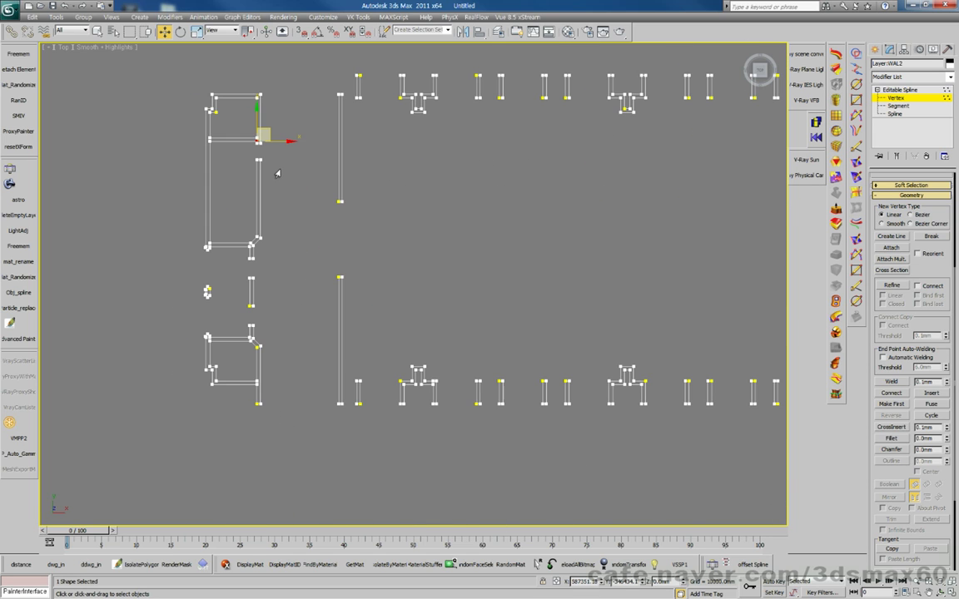
Step: Leave vertex editing and apply an Extrude modifier with an amount of 1800 mm to the wall splines
{"action": "key", "text": "1"}
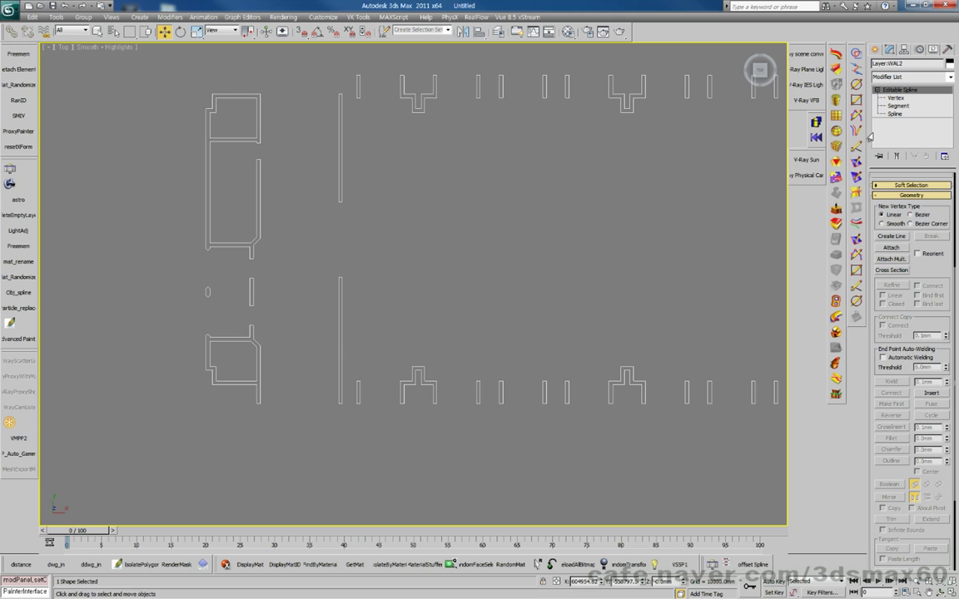
{"action": "key", "text": "shift+e"}
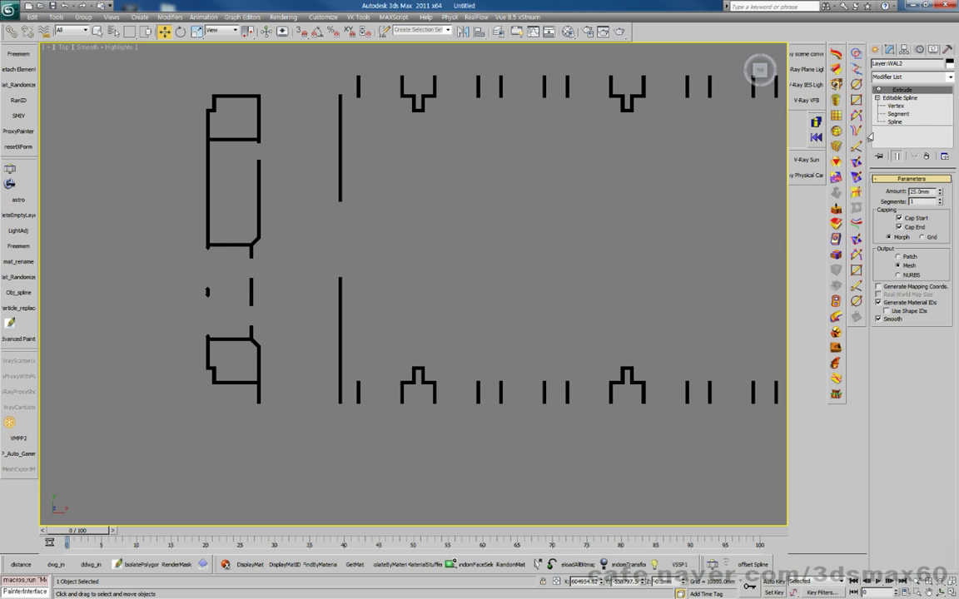
{"action": "middle_click_drag", "start_coordinate": [535, 193], "coordinate": [443, 284]}
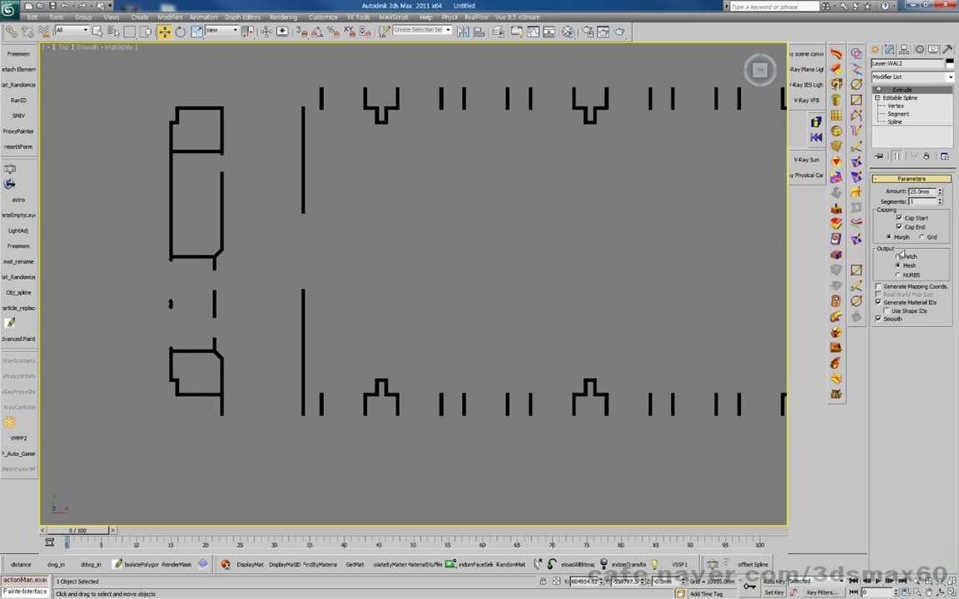
{"action": "double_click", "coordinate": [918, 193]}
{"action": "type", "text": "2800"}
{"action": "key", "text": "Return"}
Step: Orbit to an angled view of the extruded walls and switch the viewport to Perspective
{"action": "middle_click_drag", "start_coordinate": [567, 312], "coordinate": [324, 320]}
{"action": "key", "text": "ctrl+r"}
{"action": "left_click_drag", "start_coordinate": [473, 347], "coordinate": [438, 283]}
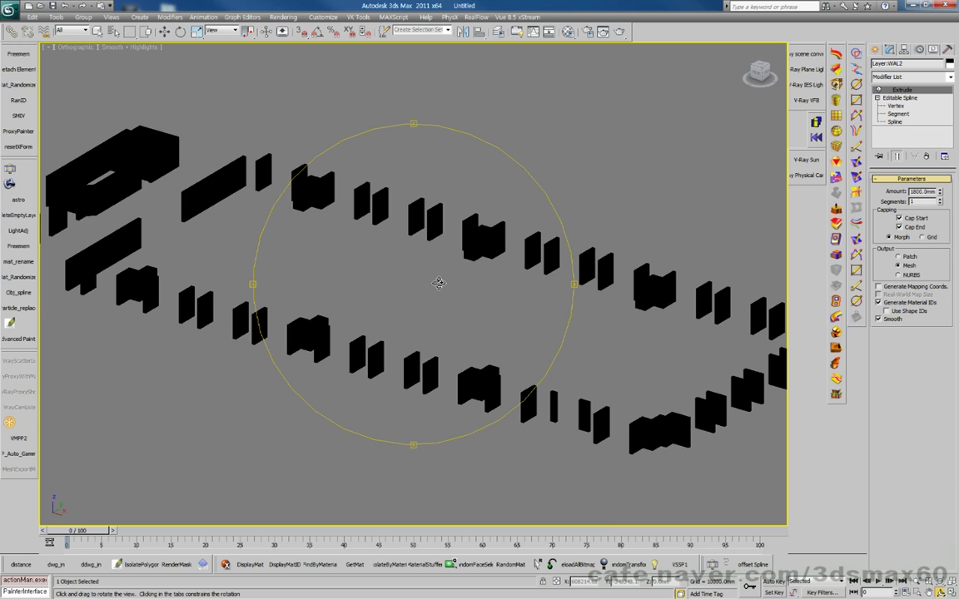
{"action": "key", "text": "p"}
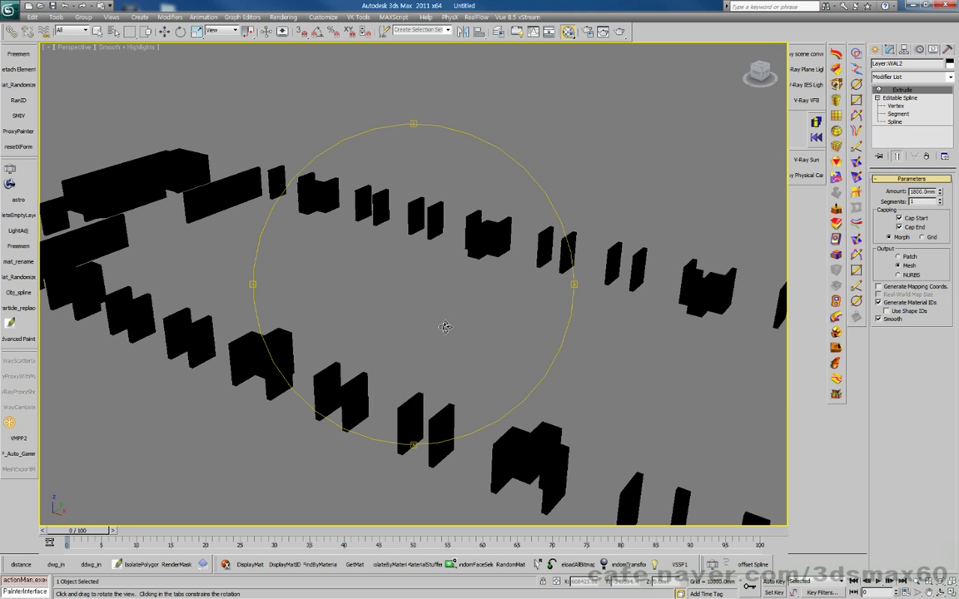
Step: Change the type of Material #1 to Standard and close the Material Editor
{"action": "key", "text": "m"}
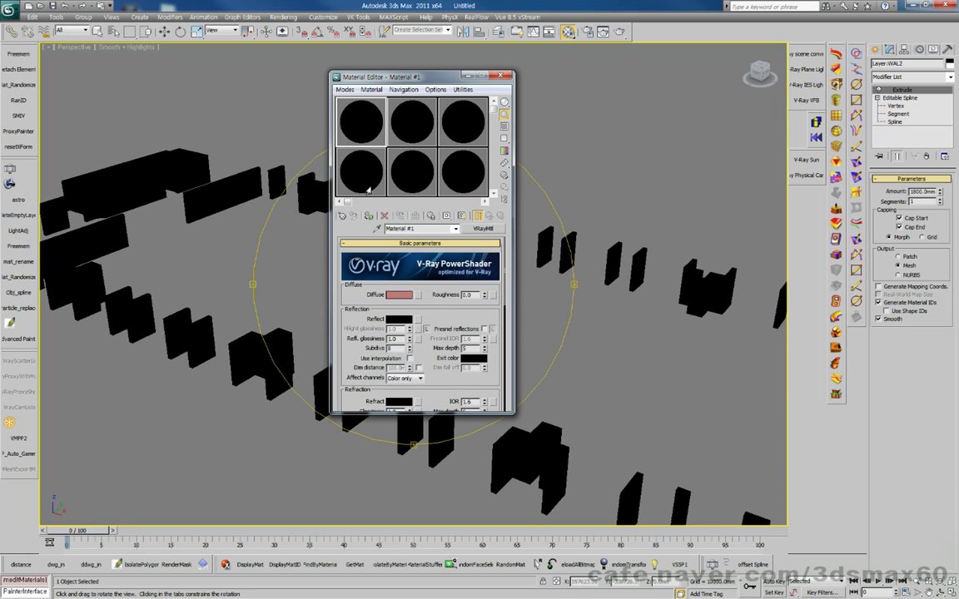
{"action": "left_click", "coordinate": [483, 228]}
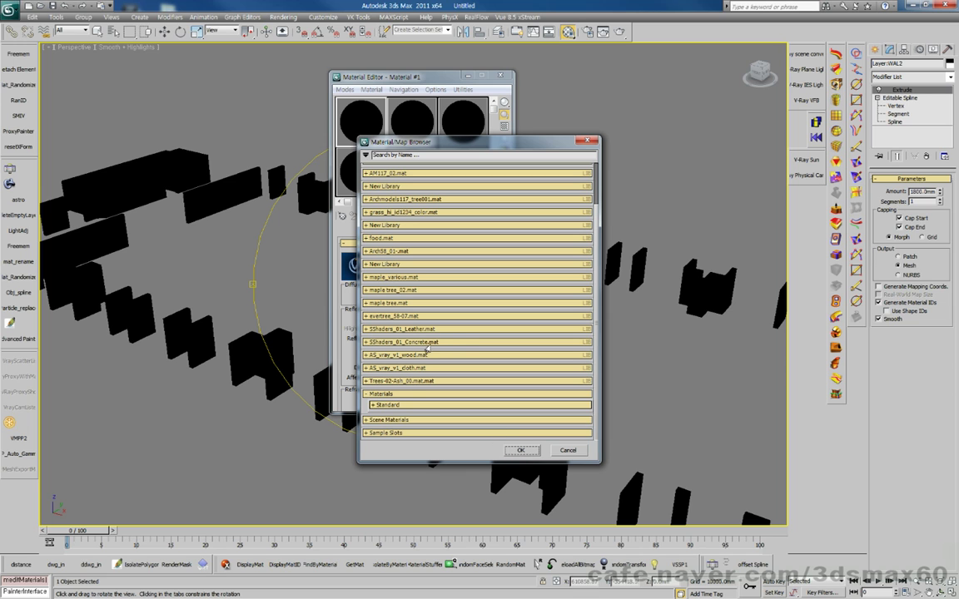
{"action": "left_click", "coordinate": [466, 405]}
{"action": "scroll", "coordinate": [422, 408], "scroll_direction": "down", "scroll_amount": 2}
{"action": "scroll", "coordinate": [422, 408], "scroll_direction": "down", "scroll_amount": 6}
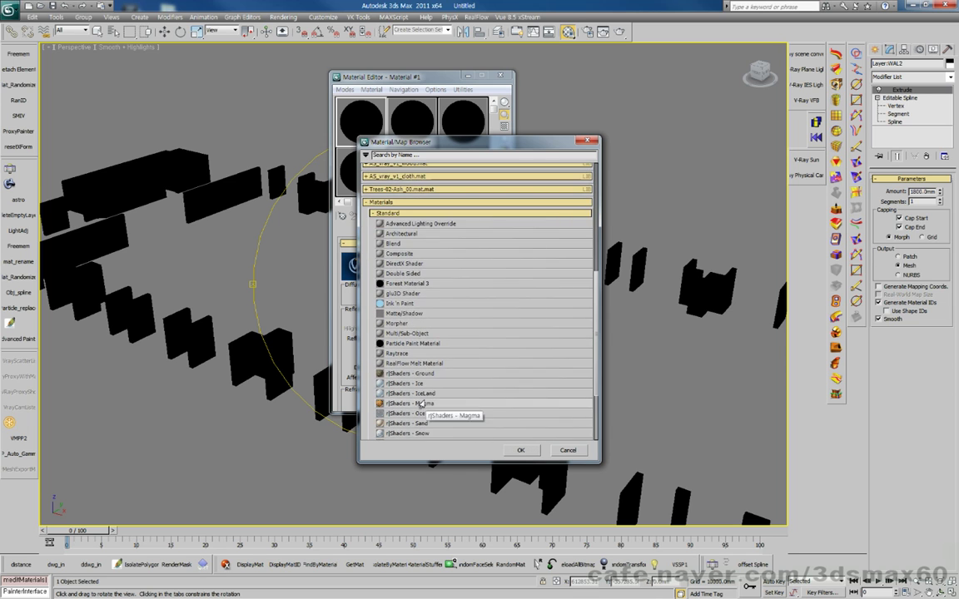
{"action": "scroll", "coordinate": [422, 404], "scroll_direction": "down", "scroll_amount": 5}
{"action": "double_click", "coordinate": [401, 380]}
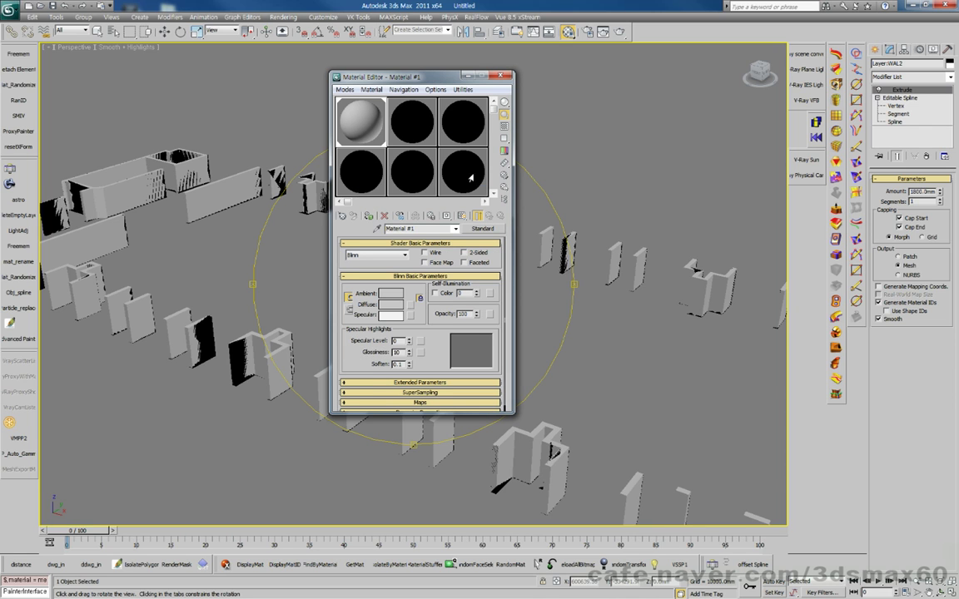
{"action": "left_click", "coordinate": [500, 75]}
{"action": "left_click_drag", "start_coordinate": [599, 250], "coordinate": [466, 248]}
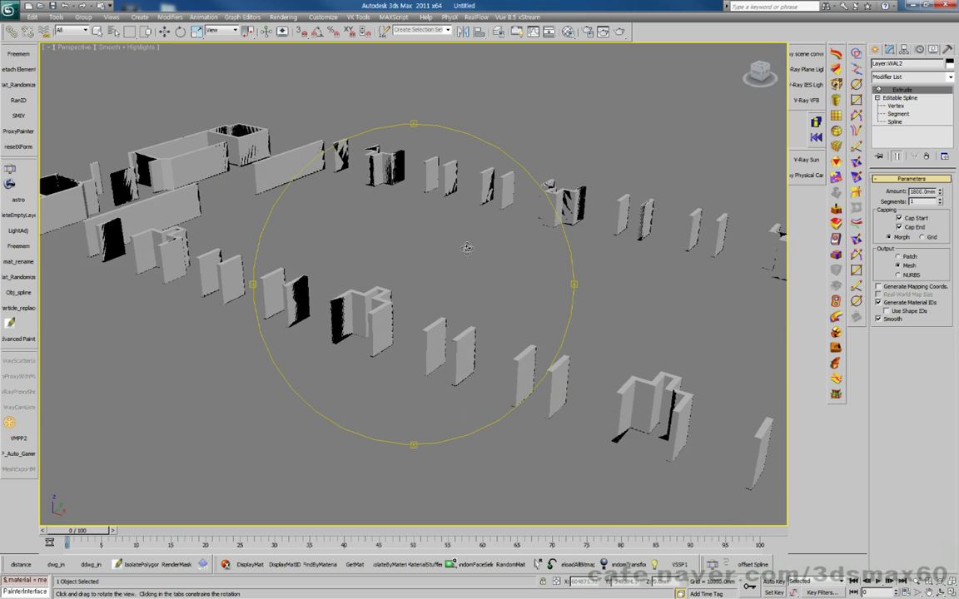
Step: Turn on Viewport Clipping for the Perspective view of the extruded walls
{"action": "scroll", "coordinate": [336, 327], "scroll_direction": "up", "scroll_amount": 5}
{"action": "scroll", "coordinate": [283, 304], "scroll_direction": "down", "scroll_amount": 5}
{"action": "scroll", "coordinate": [305, 232], "scroll_direction": "up", "scroll_amount": 3}
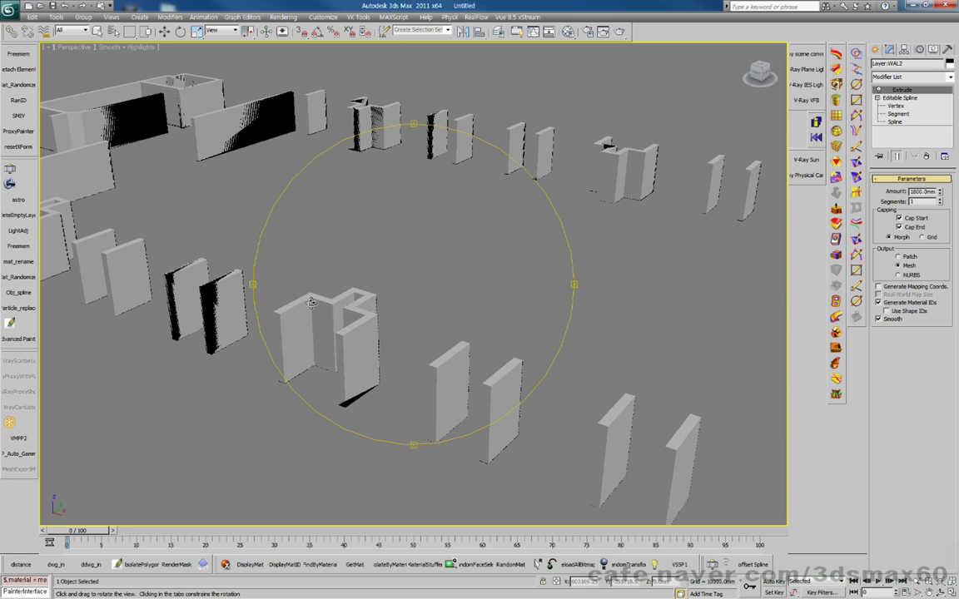
{"action": "left_click_drag", "start_coordinate": [303, 258], "coordinate": [200, 185]}
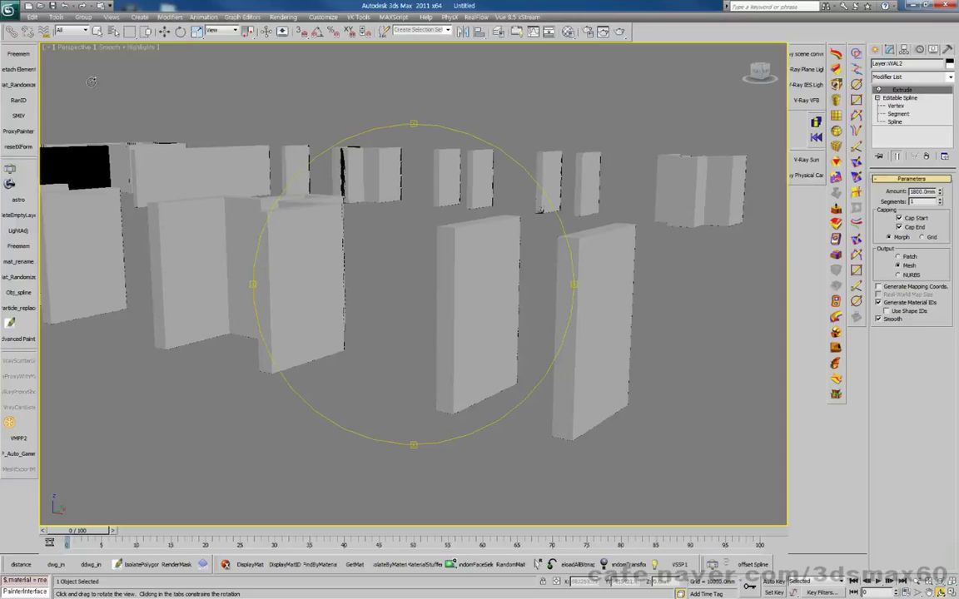
{"action": "left_click", "coordinate": [45, 49]}
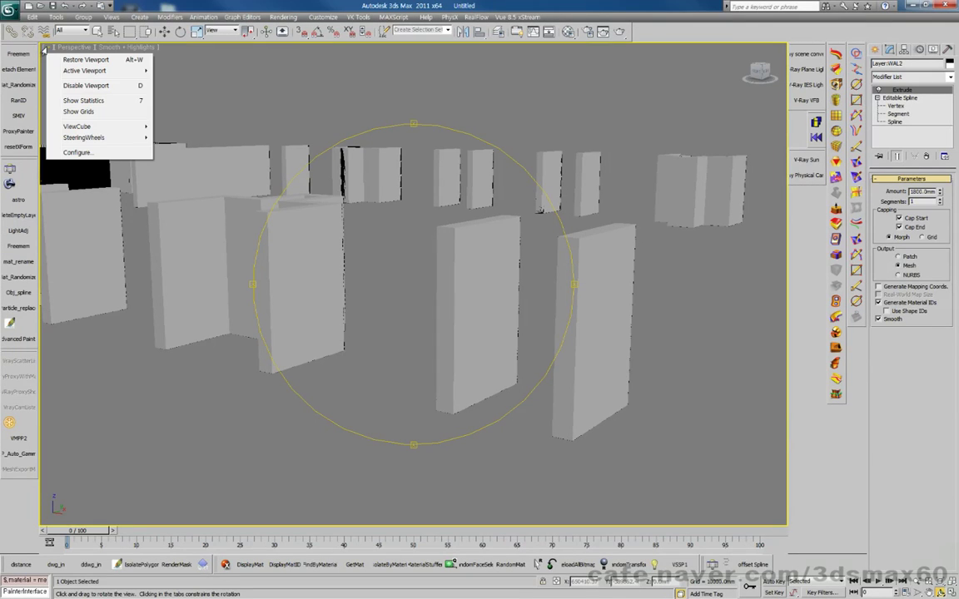
{"action": "left_click", "coordinate": [60, 47]}
{"action": "left_click", "coordinate": [66, 47]}
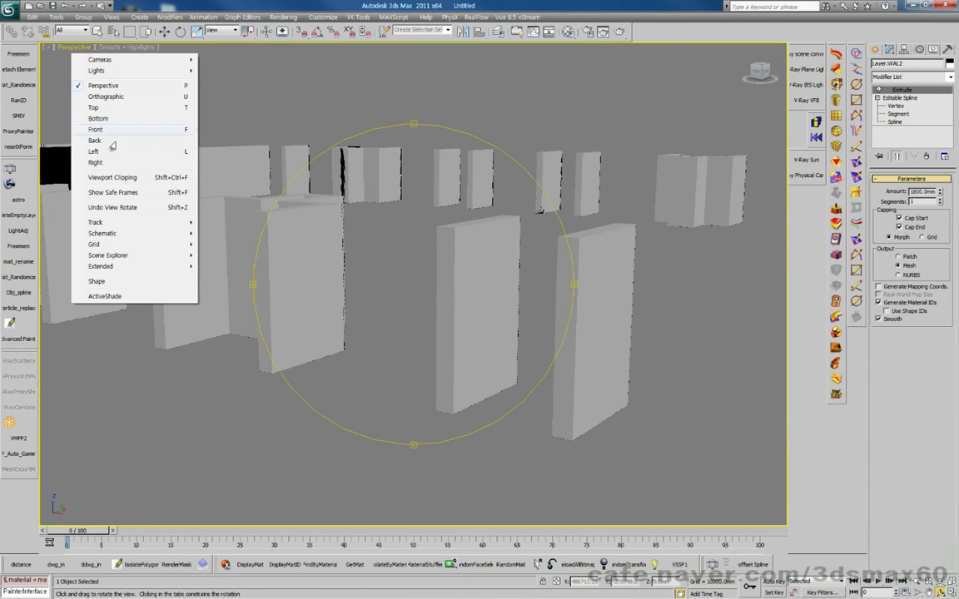
{"action": "left_click", "coordinate": [117, 177]}
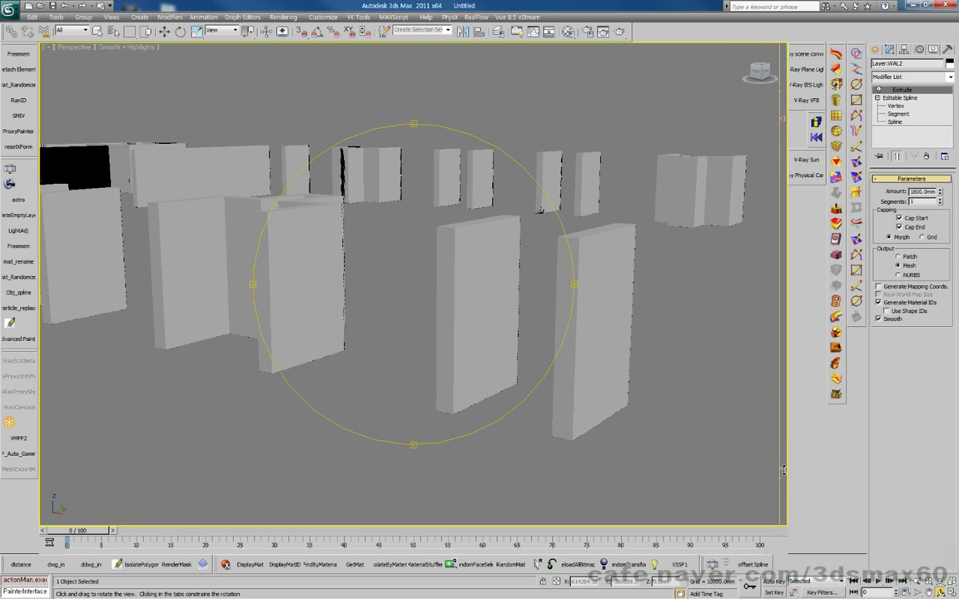
Step: Open Vertex editing of the wall splines beneath Extrude and compare the short uncapped wall with and without the end result
{"action": "left_click_drag", "start_coordinate": [460, 317], "coordinate": [333, 305]}
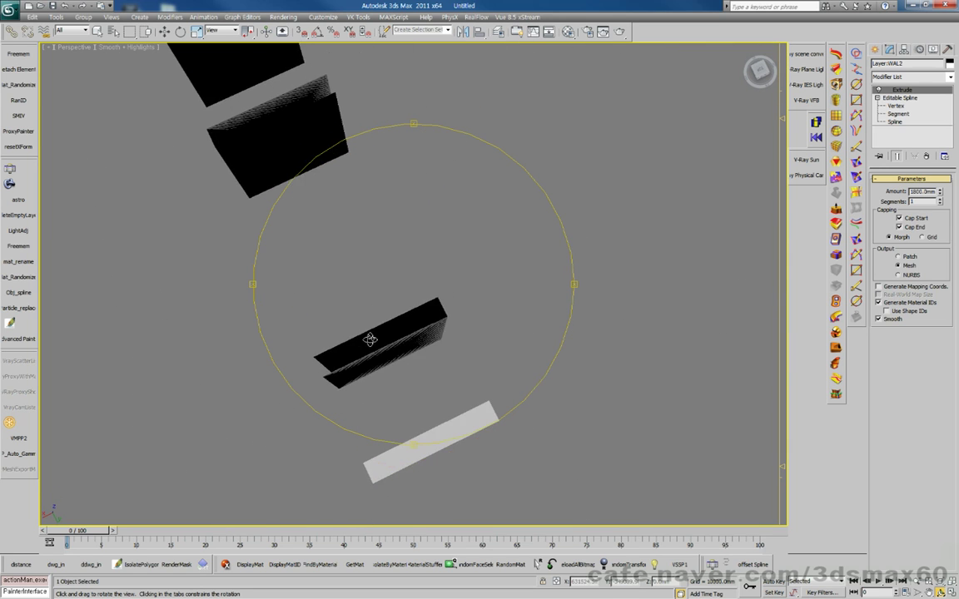
{"action": "left_click", "coordinate": [894, 106]}
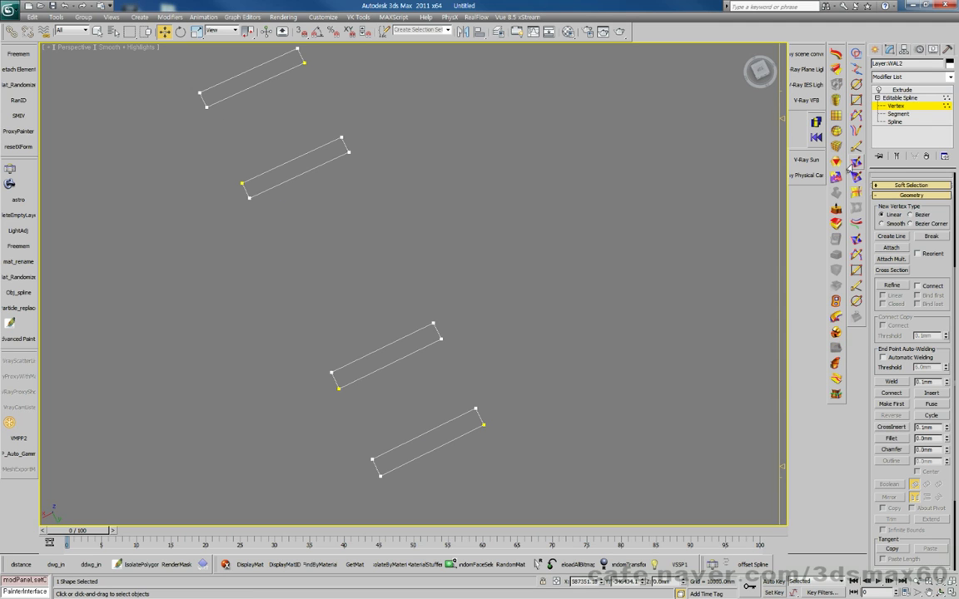
{"action": "left_click", "coordinate": [895, 155]}
{"action": "left_click_drag", "start_coordinate": [348, 408], "coordinate": [311, 334]}
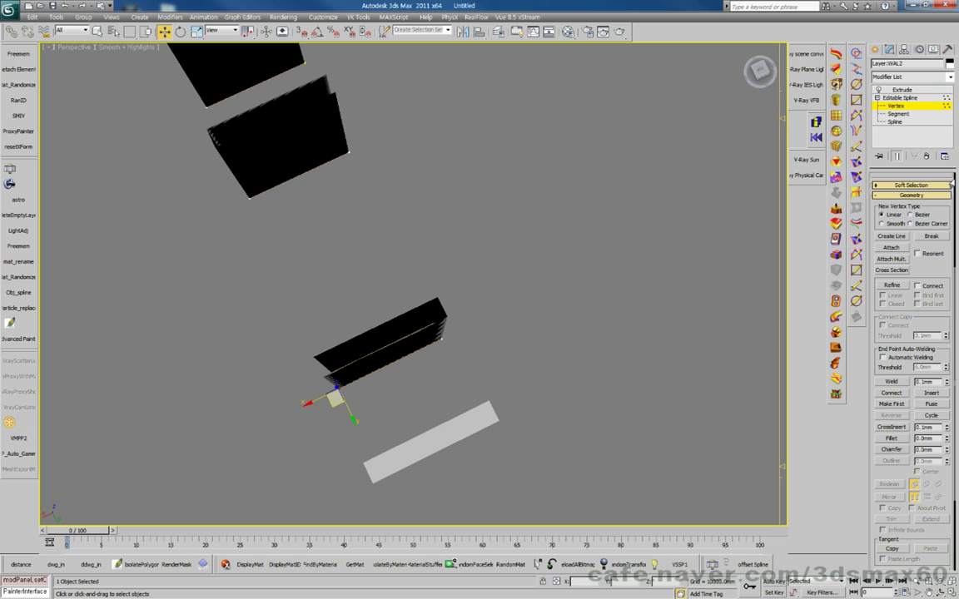
{"action": "left_click", "coordinate": [898, 156]}
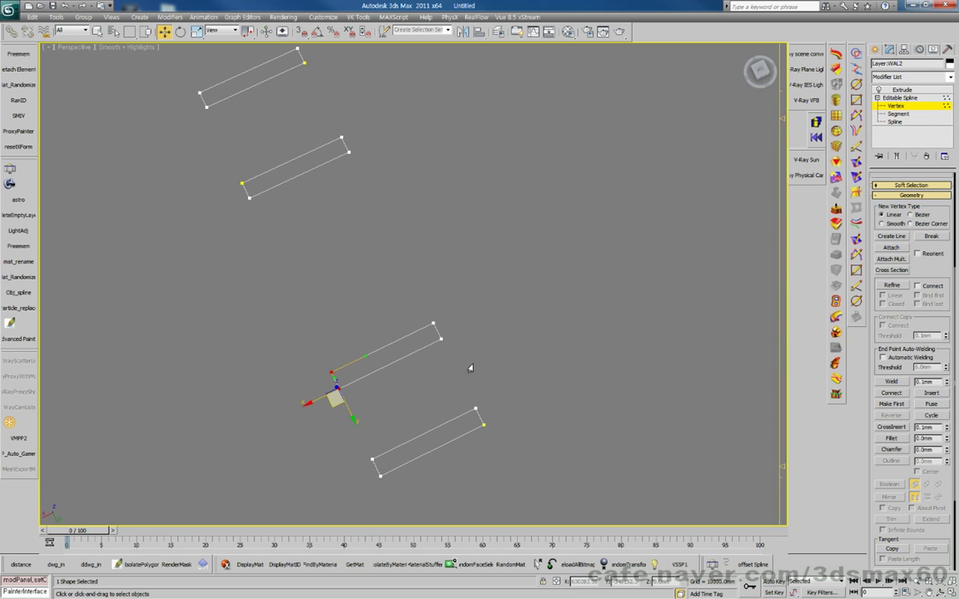
Step: Try moving the first vertex of the short uncapped wall, then undo the move
{"action": "left_click", "coordinate": [365, 385]}
{"action": "left_click_drag", "start_coordinate": [339, 389], "coordinate": [415, 356]}
{"action": "key", "text": "ctrl+z"}
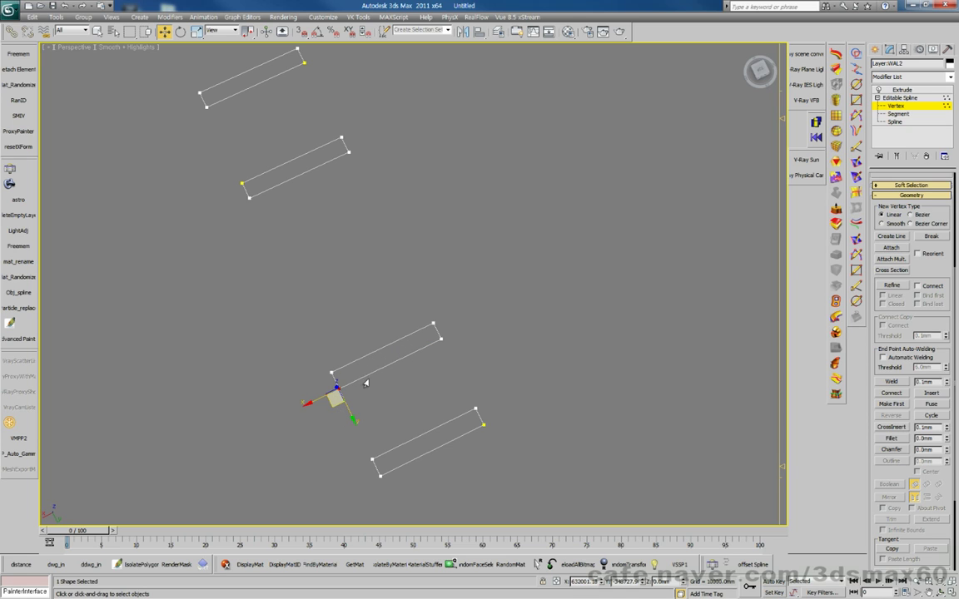
Step: Try welding all the vertices of the short wall rectangle and check the extruded result
{"action": "left_click_drag", "start_coordinate": [472, 393], "coordinate": [292, 292]}
{"action": "left_click", "coordinate": [892, 382]}
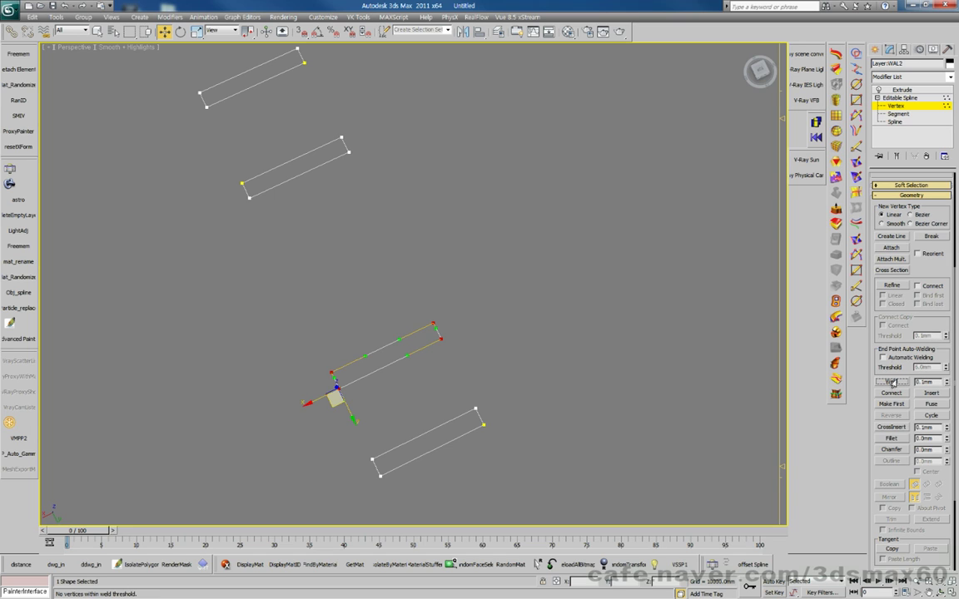
{"action": "left_click", "coordinate": [895, 156]}
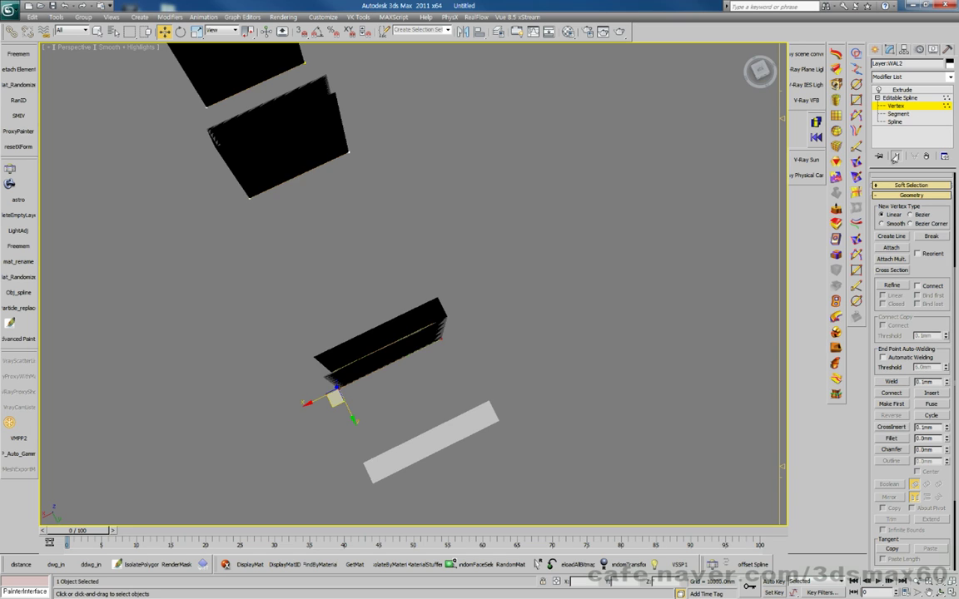
{"action": "left_click", "coordinate": [894, 156]}
Step: Try moving all four corner vertices of the short wall together
{"action": "left_click_drag", "start_coordinate": [308, 292], "coordinate": [445, 391]}
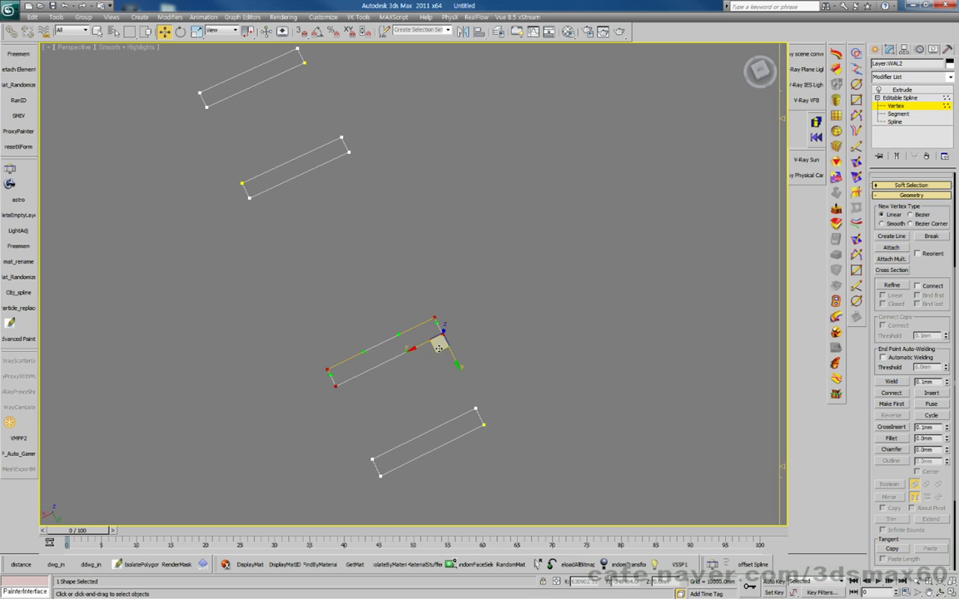
{"action": "left_click_drag", "start_coordinate": [438, 344], "coordinate": [439, 350]}
{"action": "left_click", "coordinate": [431, 364]}
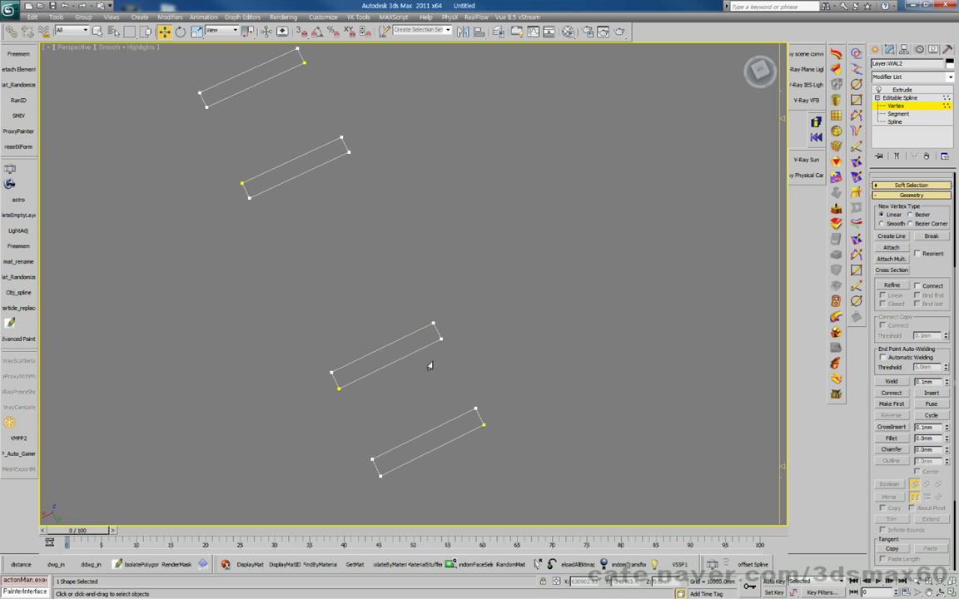
{"action": "left_click_drag", "start_coordinate": [466, 395], "coordinate": [317, 314]}
{"action": "right_click", "coordinate": [333, 381]}
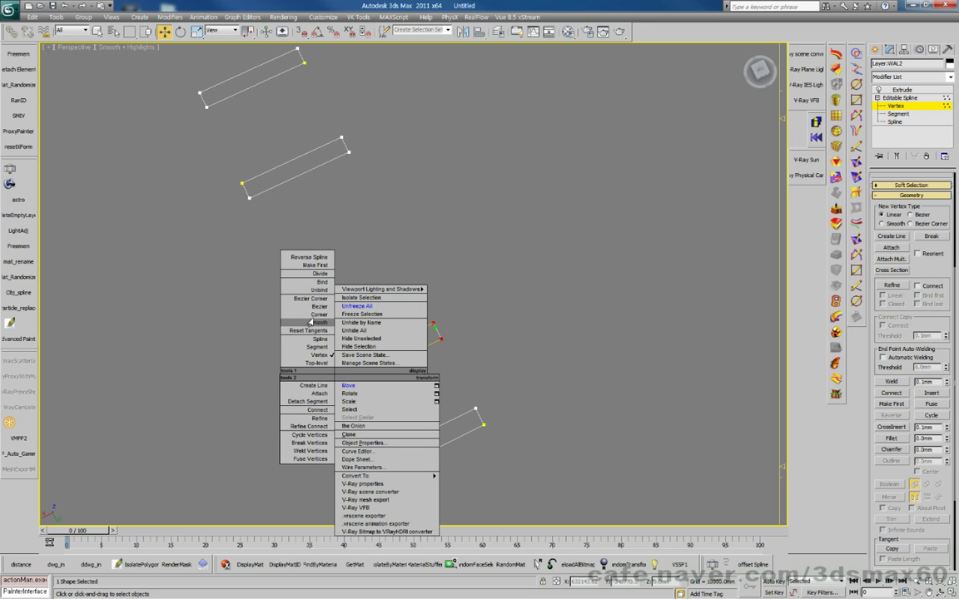
{"action": "left_click", "coordinate": [280, 292]}
{"action": "left_click", "coordinate": [301, 410]}
Step: Try to fuse and weld the vertices at the short wall's first-vertex corner
{"action": "scroll", "coordinate": [304, 409], "scroll_direction": "up", "scroll_amount": 5}
{"action": "middle_click_drag", "start_coordinate": [306, 409], "coordinate": [412, 223]}
{"action": "left_click", "coordinate": [341, 324]}
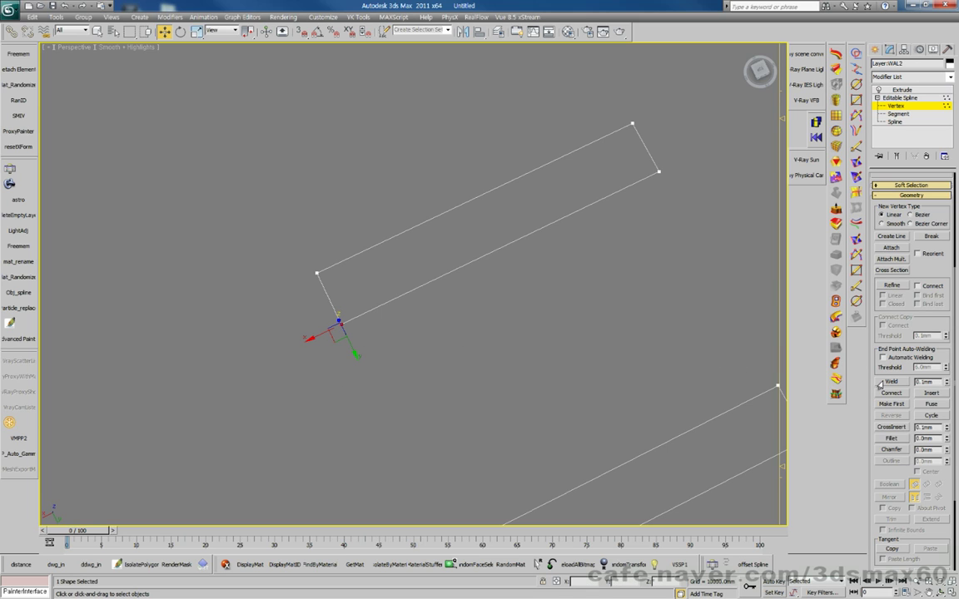
{"action": "left_click", "coordinate": [924, 405]}
{"action": "left_click", "coordinate": [890, 381]}
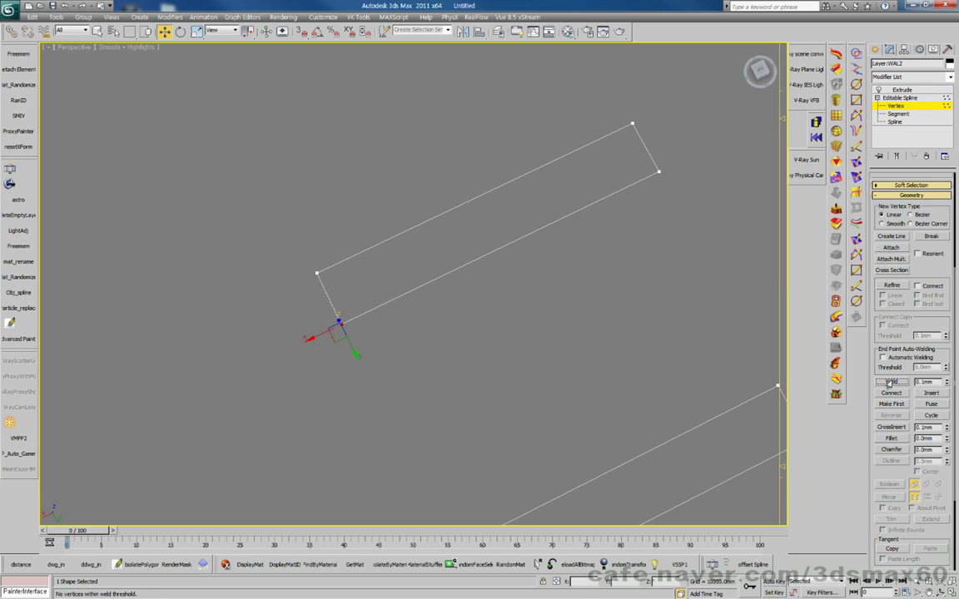
Step: Try fusing the two vertices at the short wall's end, then undo the fuse and the selection
{"action": "left_click", "coordinate": [447, 387]}
{"action": "left_click", "coordinate": [340, 323]}
{"action": "left_click_drag", "start_coordinate": [380, 367], "coordinate": [241, 265]}
{"action": "left_click", "coordinate": [927, 405]}
{"action": "key", "text": "ctrl+z"}
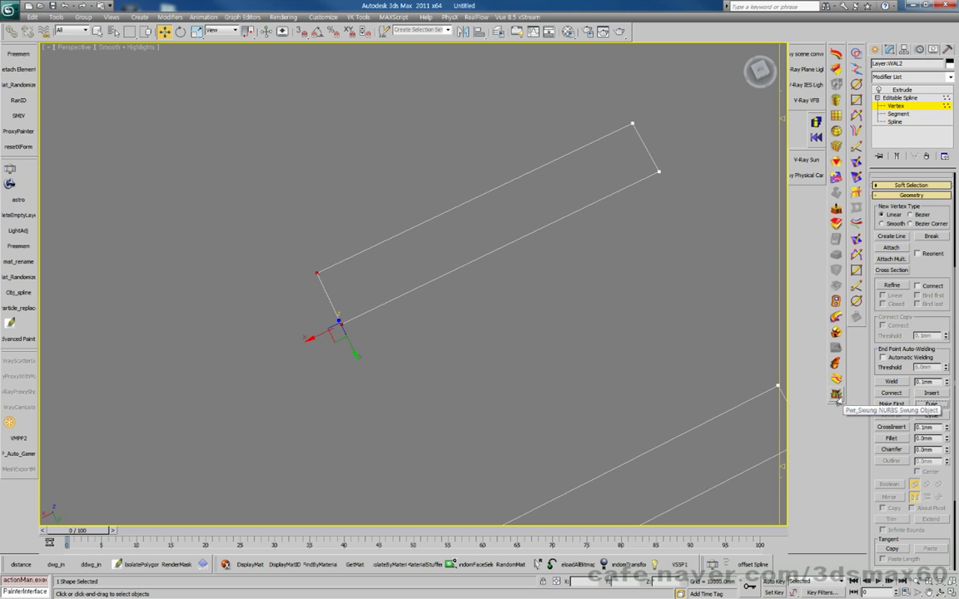
{"action": "key", "text": "ctrl+z"}
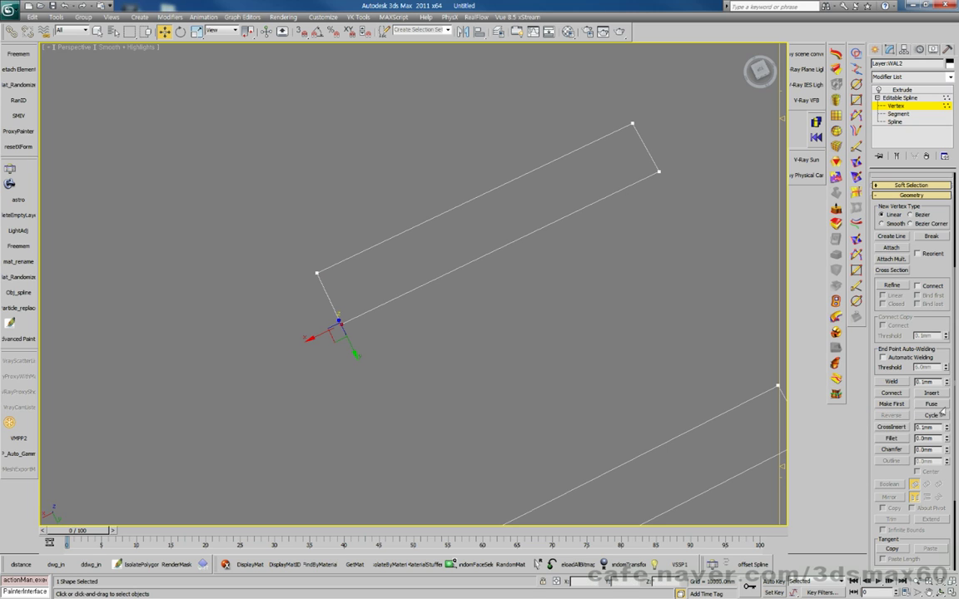
Step: Retry welding the short wall's corner vertex with the weld threshold raised to 135.1 mm
{"action": "left_click", "coordinate": [892, 382]}
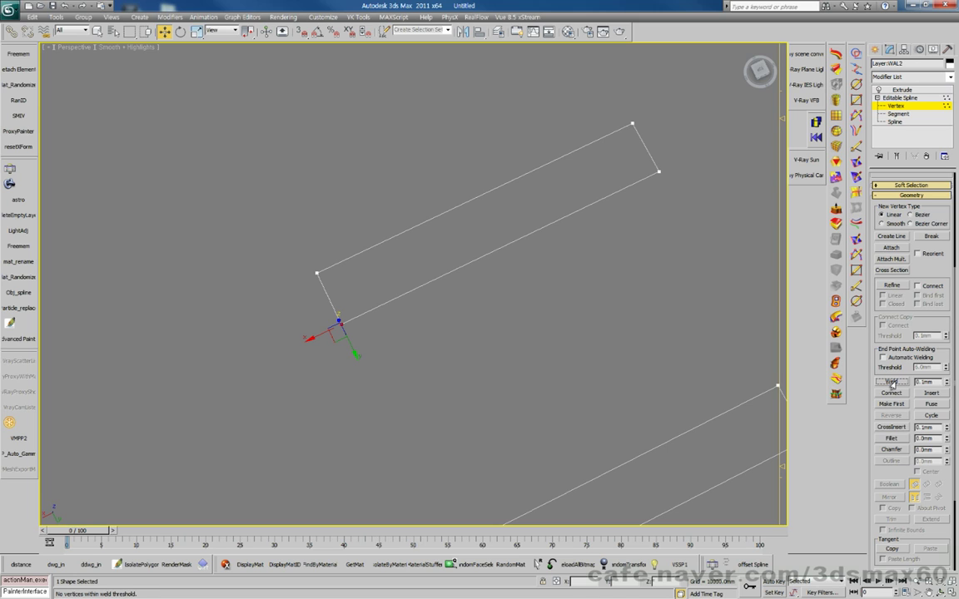
{"action": "left_click_drag", "start_coordinate": [945, 381], "coordinate": [832, 343]}
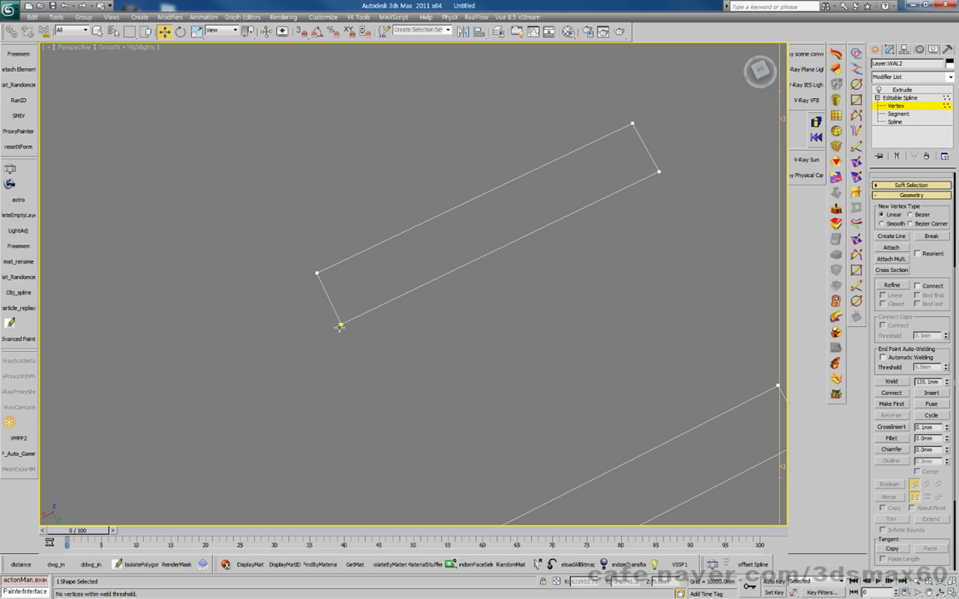
{"action": "left_click", "coordinate": [295, 293]}
{"action": "key", "text": "ctrl+z"}
Step: Switch to the Top view framed on the short wall and set the weld threshold to 0.1 mm
{"action": "key", "text": "t"}
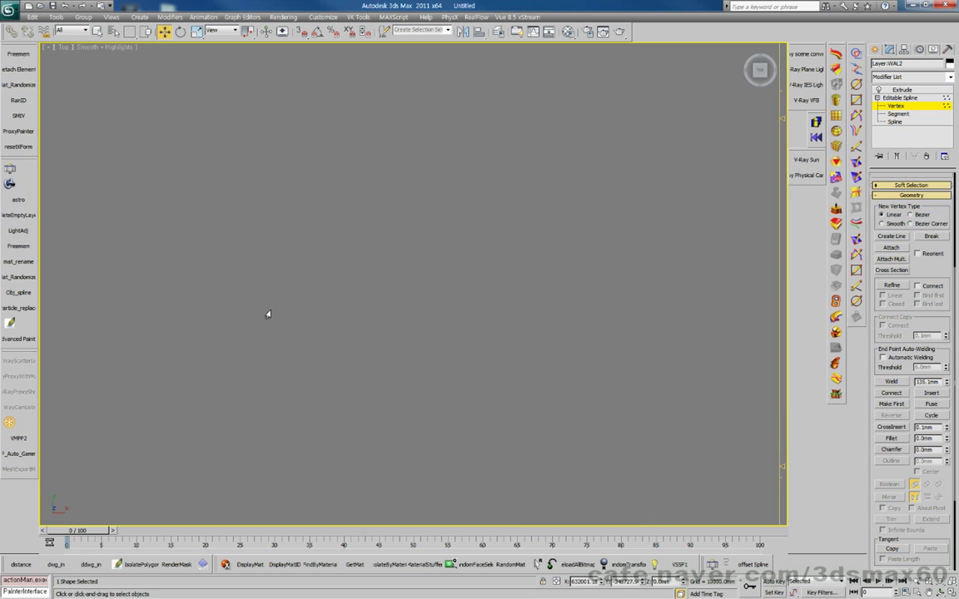
{"action": "key", "text": "z"}
{"action": "scroll", "coordinate": [663, 288], "scroll_direction": "up", "scroll_amount": 10}
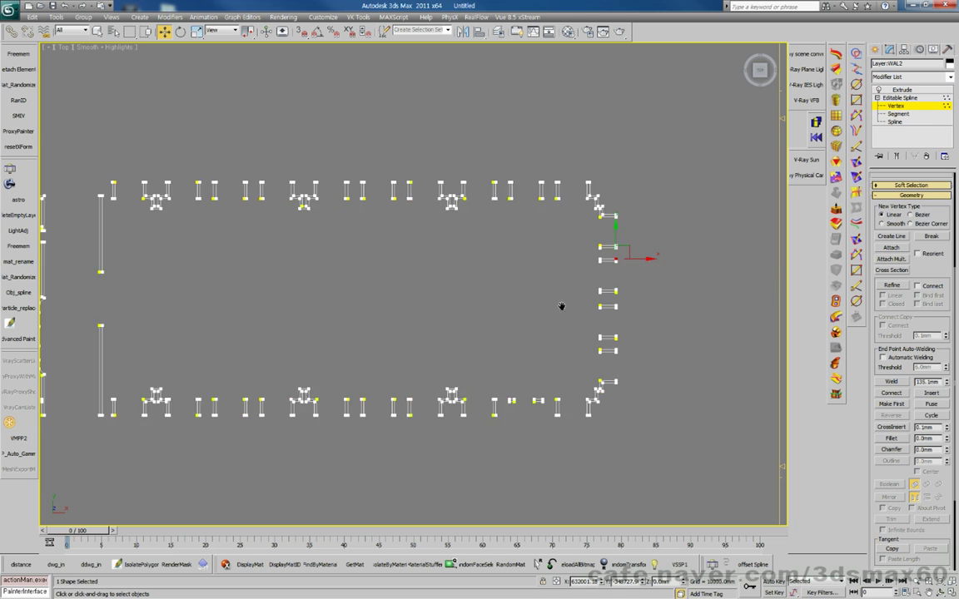
{"action": "scroll", "coordinate": [575, 279], "scroll_direction": "up", "scroll_amount": 5}
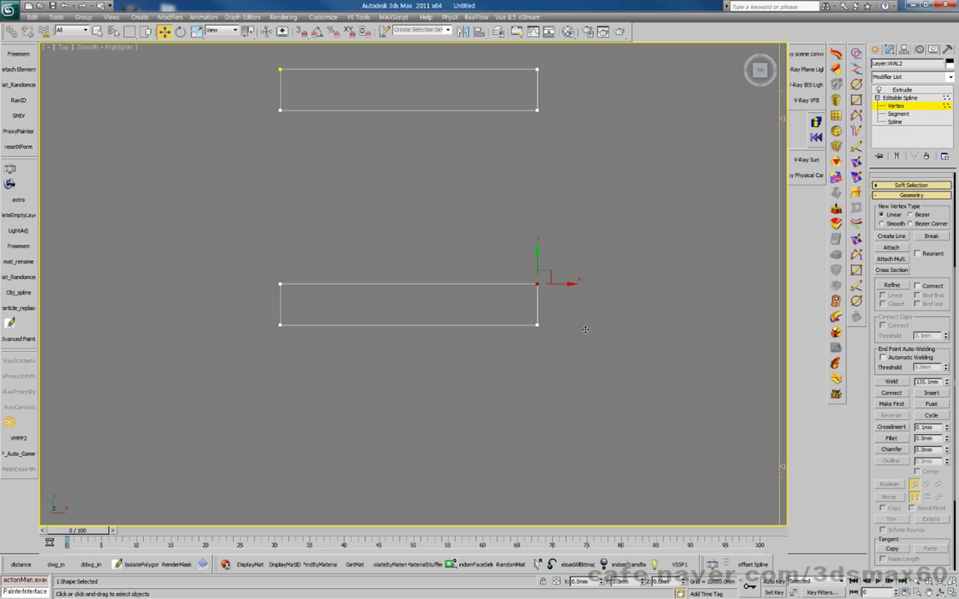
{"action": "double_click", "coordinate": [928, 381]}
{"action": "type", "text": "0"}
{"action": "left_click", "coordinate": [570, 339]}
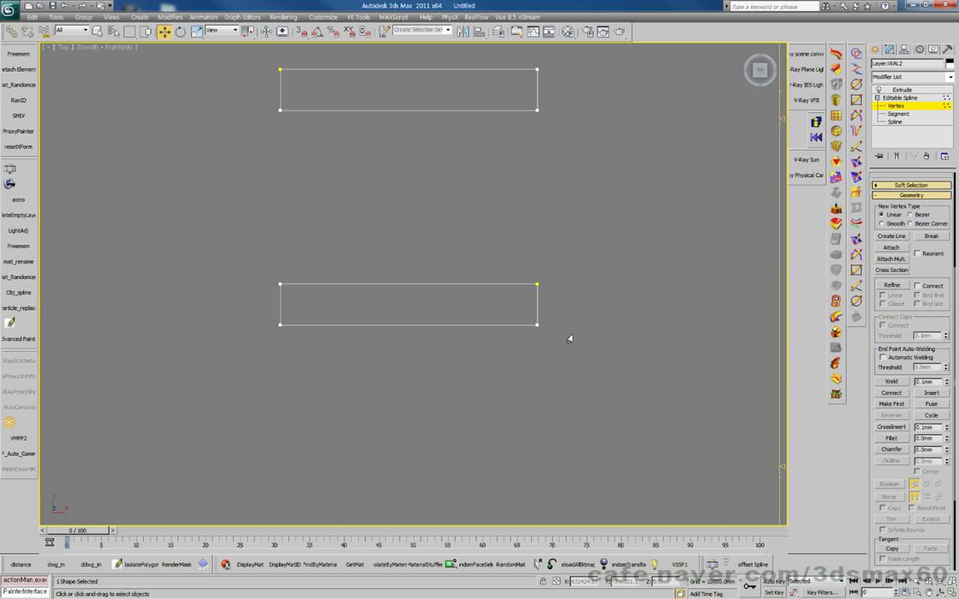
Step: Try moving the short wall's first vertex in the Top view, then undo the move
{"action": "left_click", "coordinate": [537, 285]}
{"action": "left_click_drag", "start_coordinate": [544, 275], "coordinate": [519, 268]}
{"action": "key", "text": "ctrl+z"}
Step: Orbit to an angled orthographic view and try fusing and welding the vertices at the short wall's first-vertex corner
{"action": "key", "text": "ctrl+r"}
{"action": "scroll", "coordinate": [555, 298], "scroll_direction": "up", "scroll_amount": 4}
{"action": "key", "text": "w"}
{"action": "left_click_drag", "start_coordinate": [556, 304], "coordinate": [499, 253]}
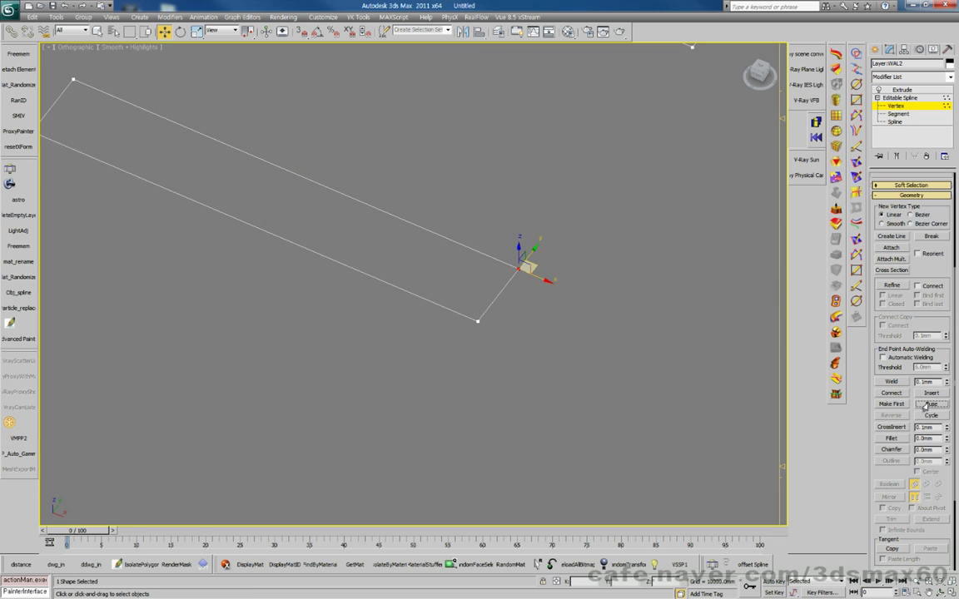
{"action": "left_click", "coordinate": [587, 327]}
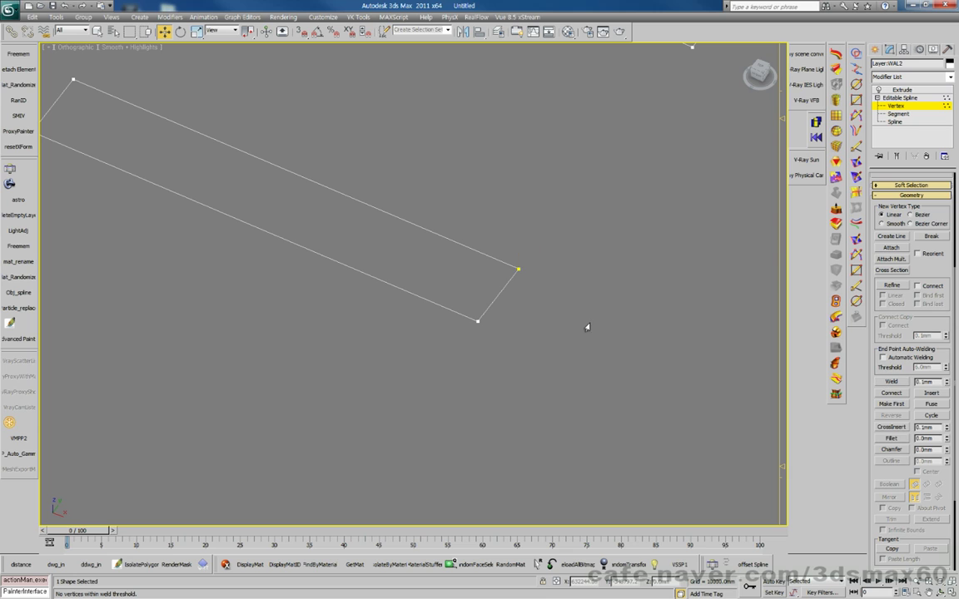
Step: Try to fuse and weld the corner vertex at the opposite end of the short wall's long edge
{"action": "left_click", "coordinate": [519, 269]}
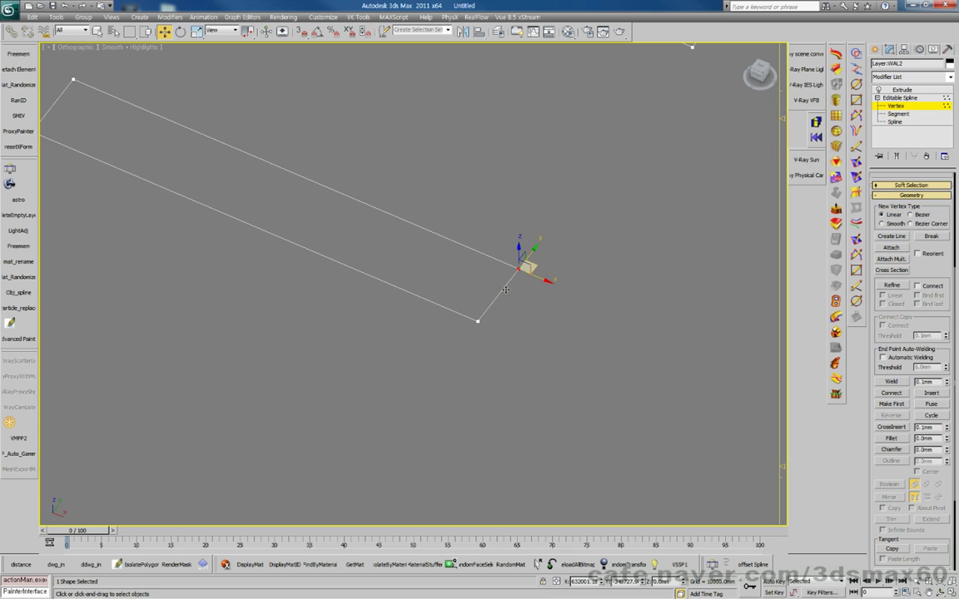
{"action": "middle_click_drag", "start_coordinate": [253, 199], "coordinate": [394, 265]}
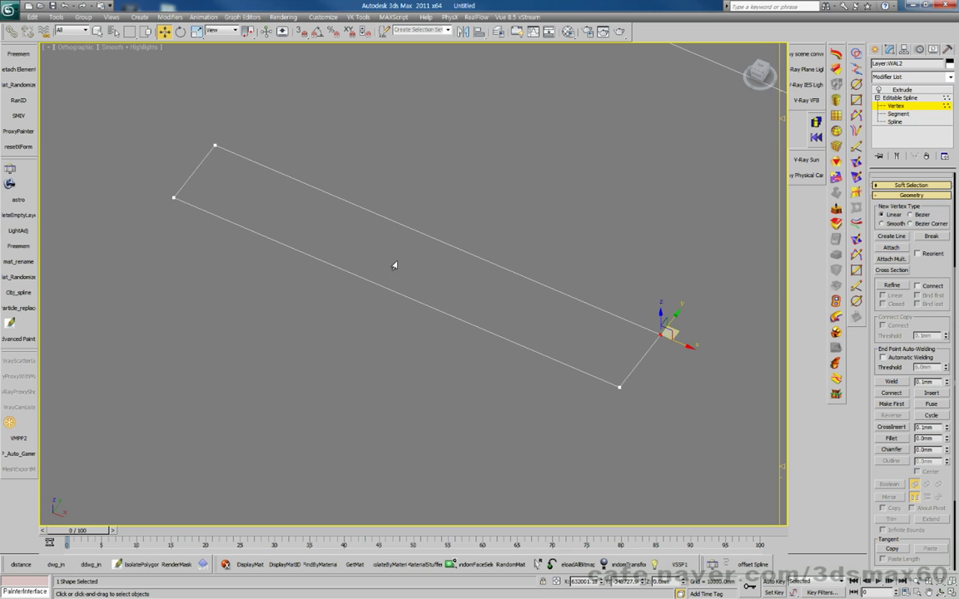
{"action": "left_click", "coordinate": [215, 145]}
{"action": "left_click_drag", "start_coordinate": [194, 155], "coordinate": [237, 133]}
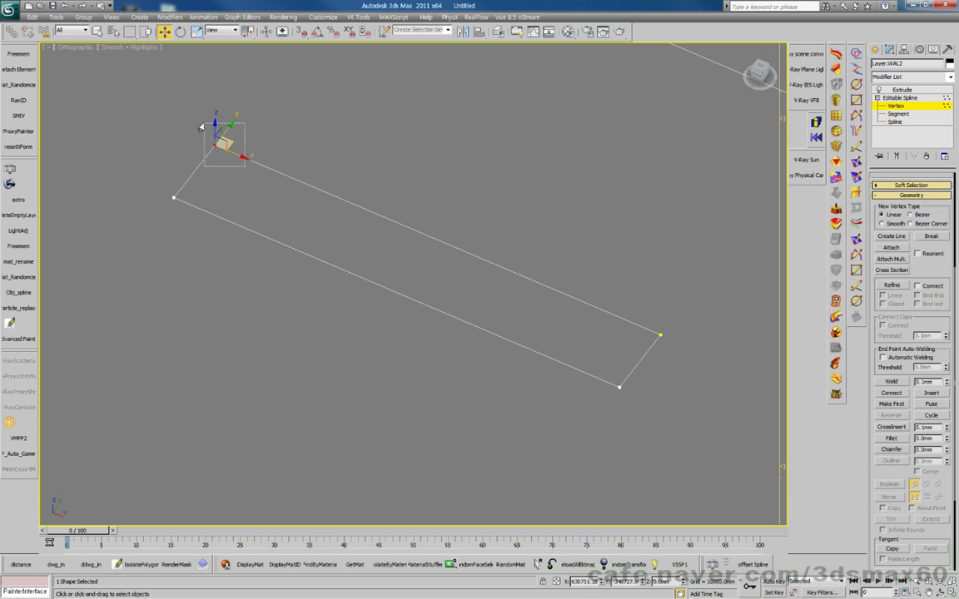
{"action": "left_click", "coordinate": [924, 405]}
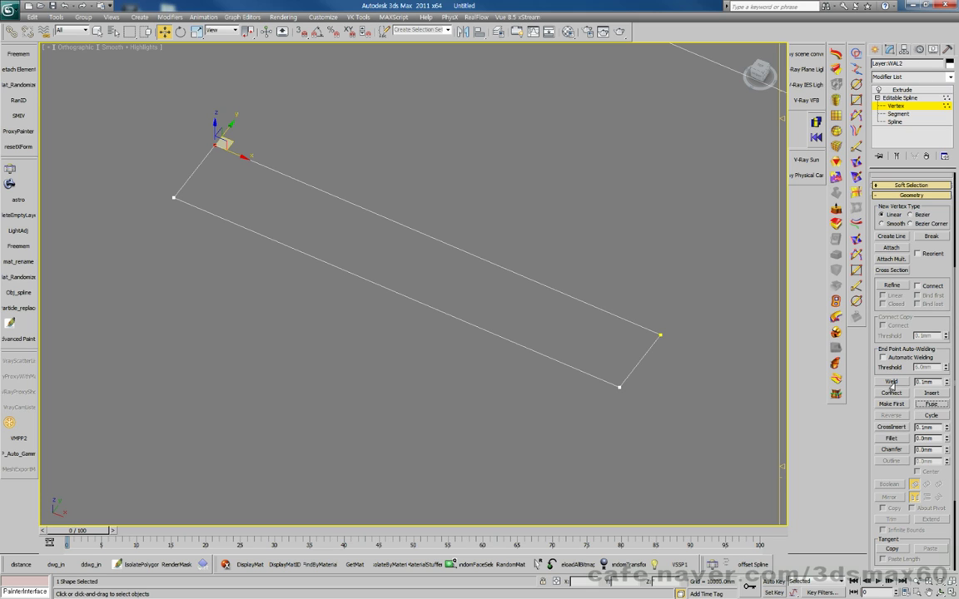
{"action": "left_click", "coordinate": [891, 382]}
Step: Check the short wall's corner vertices one by one and try moving the first vertex, cancelling the move
{"action": "left_click_drag", "start_coordinate": [197, 227], "coordinate": [150, 195]}
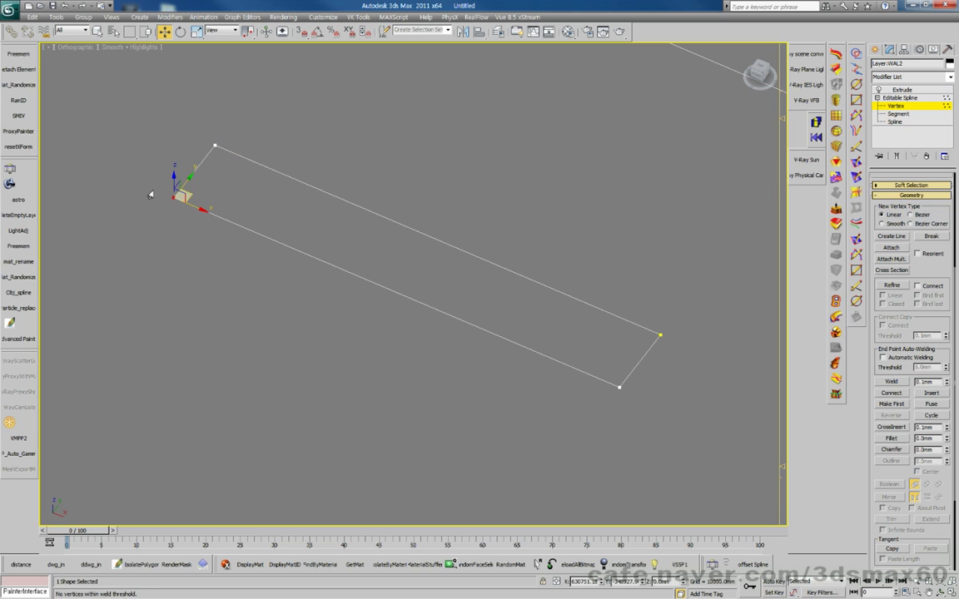
{"action": "left_click", "coordinate": [195, 167]}
{"action": "left_click", "coordinate": [213, 145]}
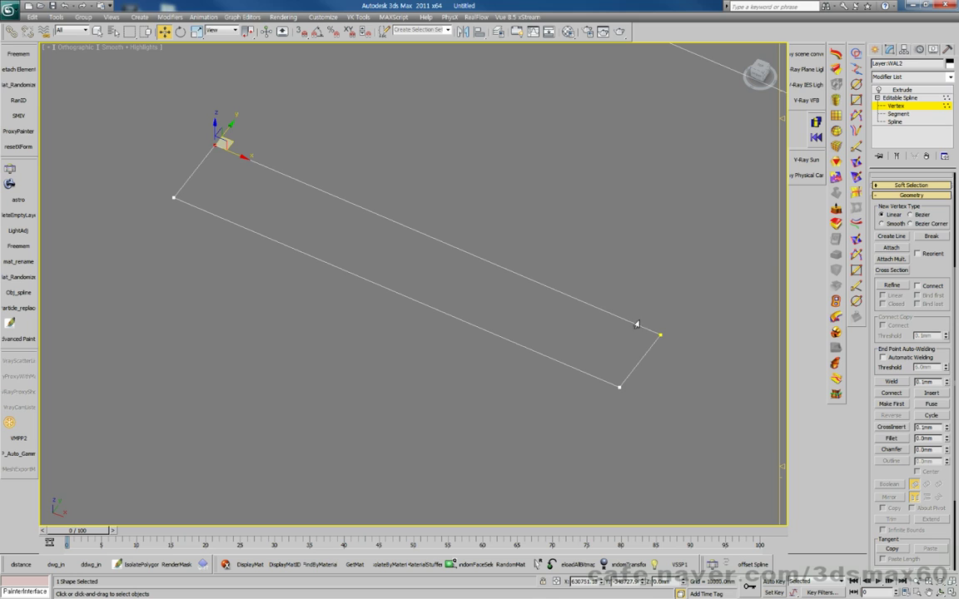
{"action": "left_click", "coordinate": [659, 336]}
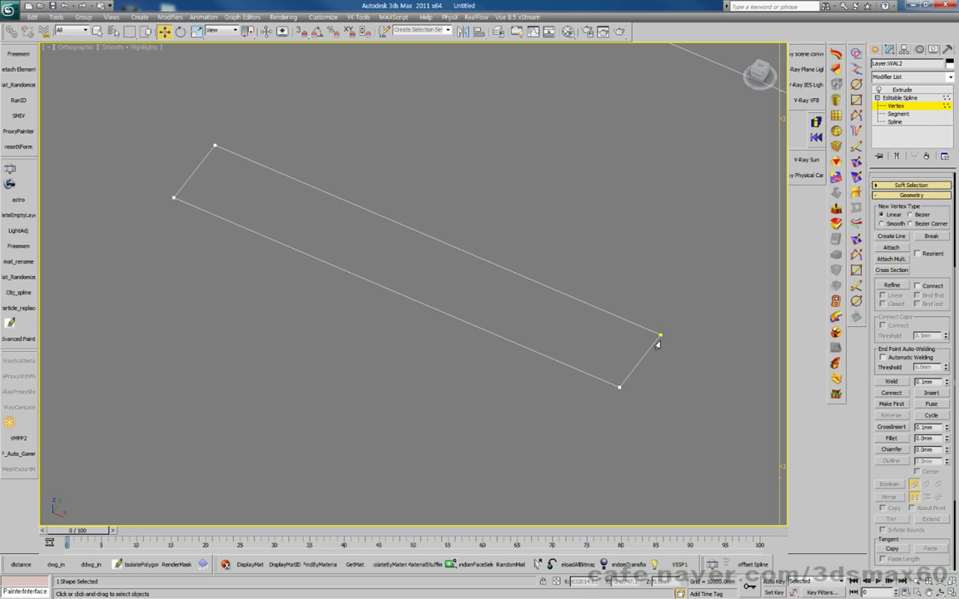
{"action": "left_click_drag", "start_coordinate": [660, 334], "coordinate": [603, 356]}
{"action": "right_click", "coordinate": [604, 356]}
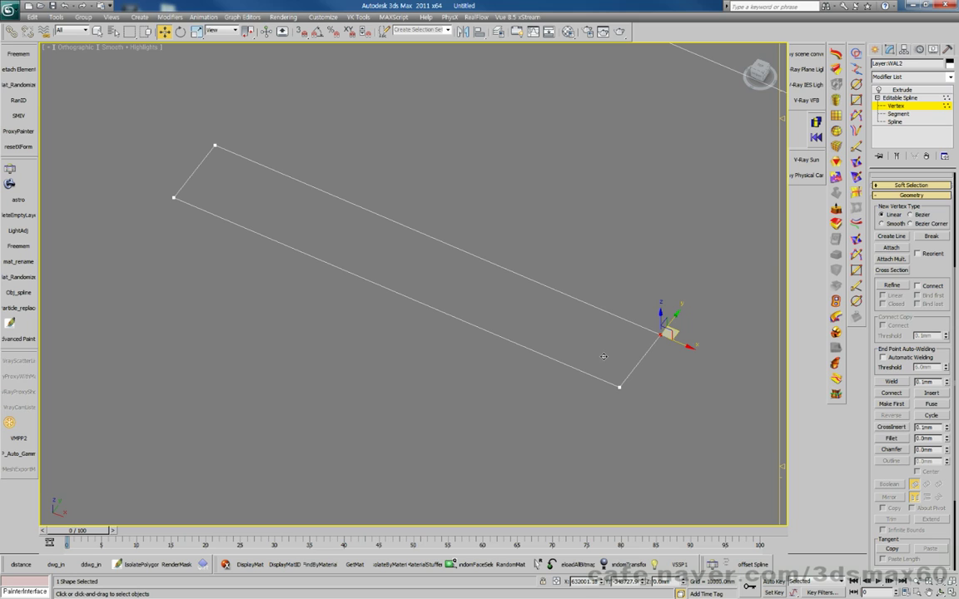
Step: Undo the last change and try to connect the short wall's two open end vertices
{"action": "key", "text": "ctrl+z"}
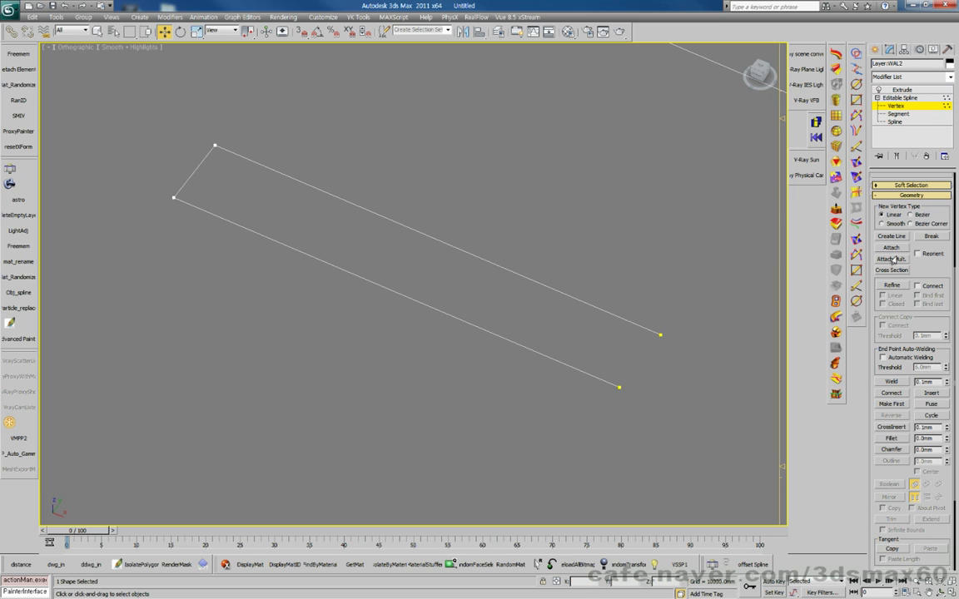
{"action": "left_click", "coordinate": [891, 392]}
{"action": "left_click_drag", "start_coordinate": [618, 390], "coordinate": [659, 337]}
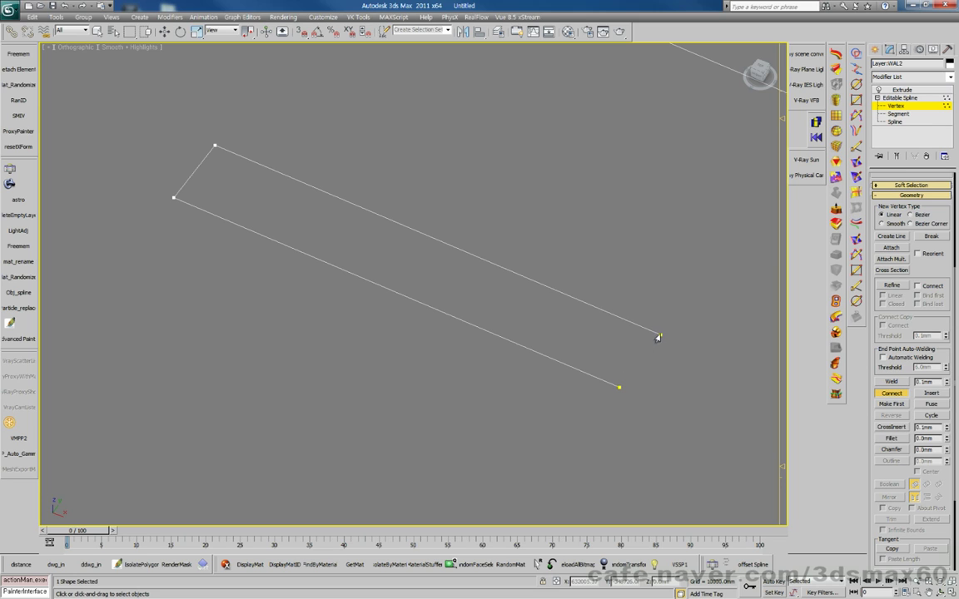
{"action": "left_click_drag", "start_coordinate": [620, 387], "coordinate": [659, 338]}
{"action": "right_click", "coordinate": [682, 372]}
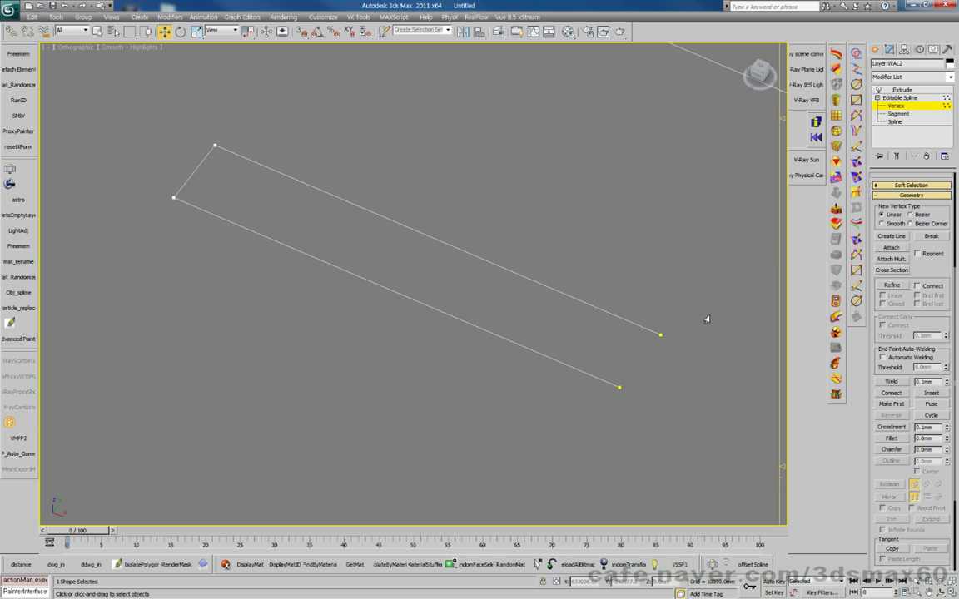
Step: Try moving the open wall's corner vertices one at a time, cancelling each move, and undo back to the closed outline
{"action": "key", "text": "1"}
{"action": "key", "text": "1"}
{"action": "left_click", "coordinate": [660, 337]}
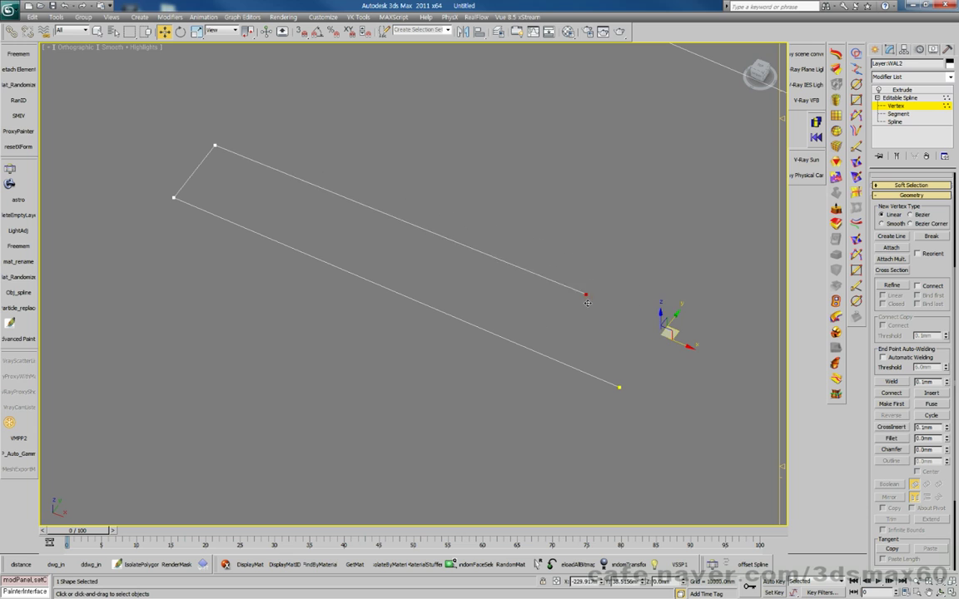
{"action": "left_click", "coordinate": [214, 148]}
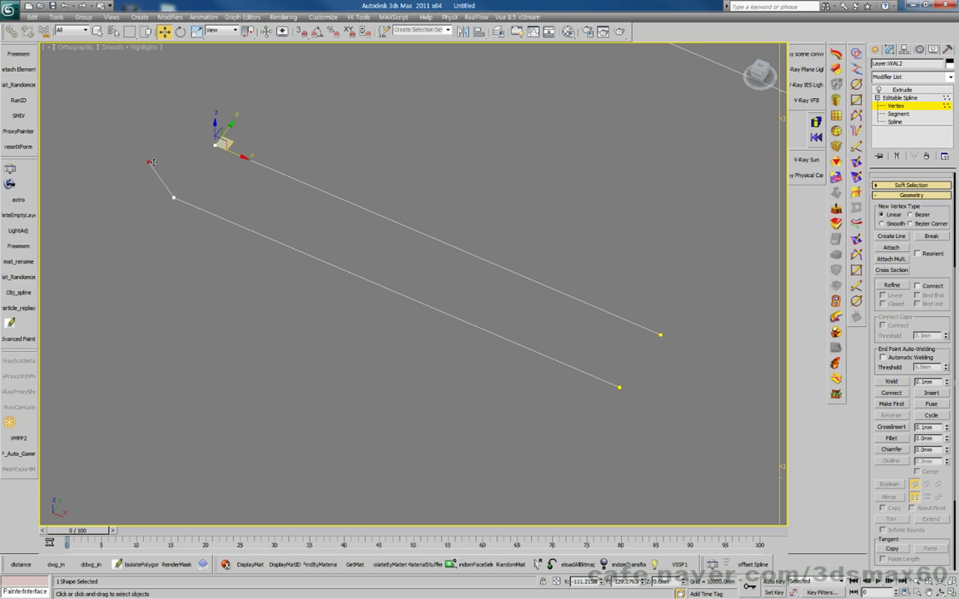
{"action": "left_click_drag", "start_coordinate": [174, 197], "coordinate": [185, 254]}
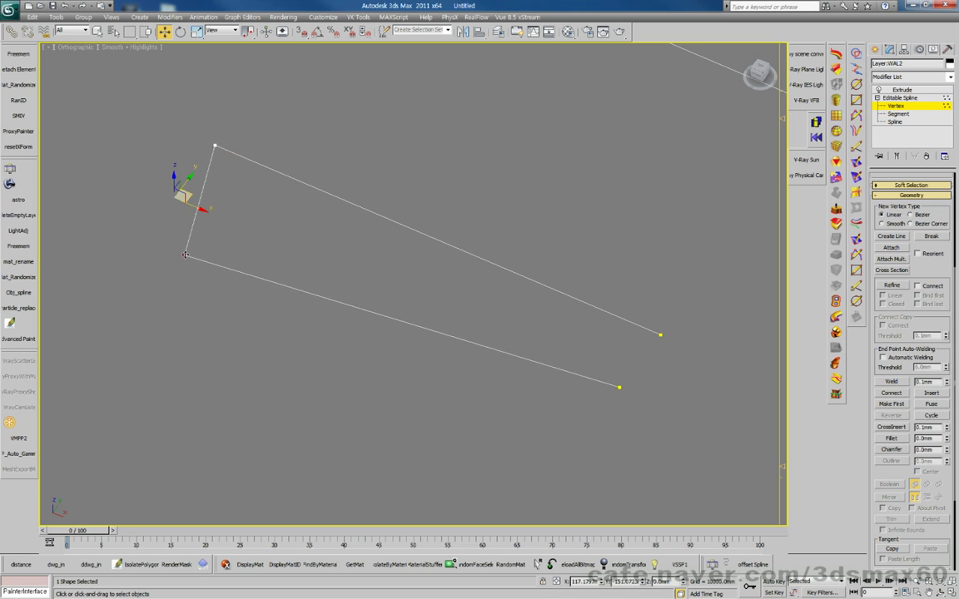
{"action": "right_click", "coordinate": [184, 254]}
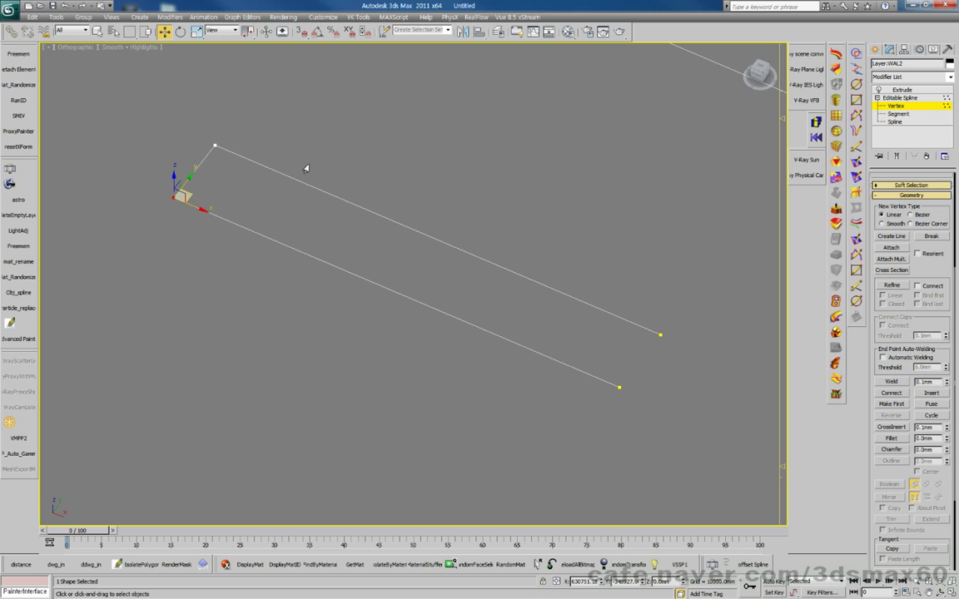
{"action": "key", "text": "ctrl+z"}
Step: Check the short wall's long segments by trying to move the far one, then undo the move
{"action": "left_click", "coordinate": [657, 336]}
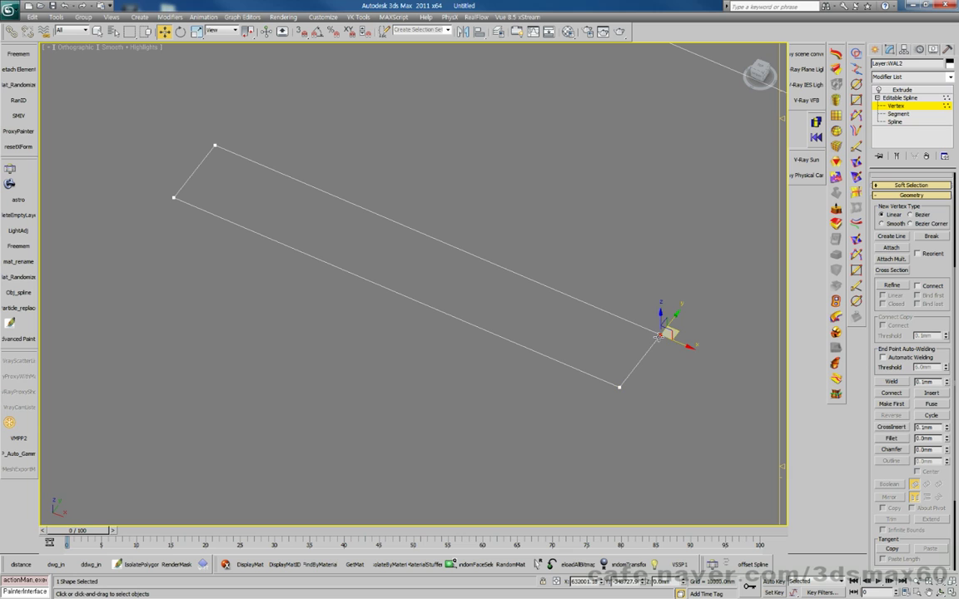
{"action": "key", "text": "2"}
{"action": "left_click", "coordinate": [528, 279]}
{"action": "left_click", "coordinate": [466, 331]}
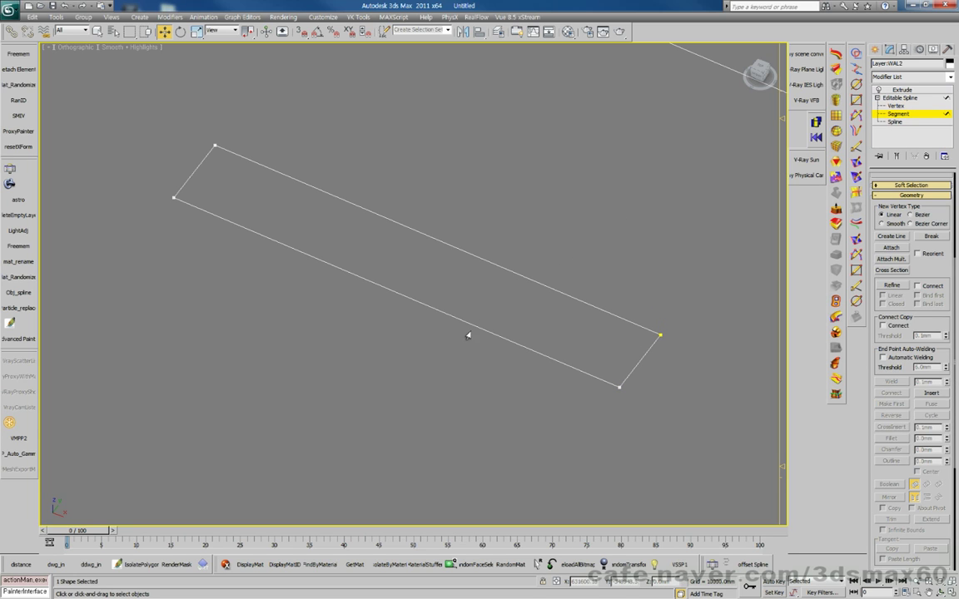
{"action": "left_click", "coordinate": [524, 279]}
{"action": "left_click_drag", "start_coordinate": [524, 279], "coordinate": [453, 327]}
{"action": "key", "text": "ctrl+z"}
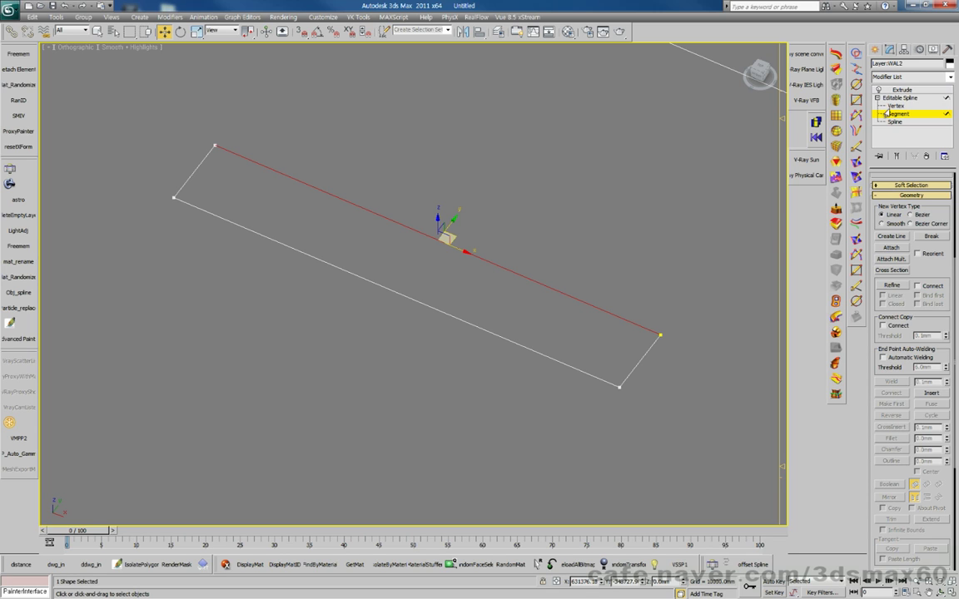
Step: Select all of the short wall's vertices and weld them with a 0.1 mm threshold
{"action": "left_click", "coordinate": [893, 106]}
{"action": "left_click_drag", "start_coordinate": [692, 368], "coordinate": [636, 312]}
{"action": "left_click_drag", "start_coordinate": [704, 398], "coordinate": [115, 124]}
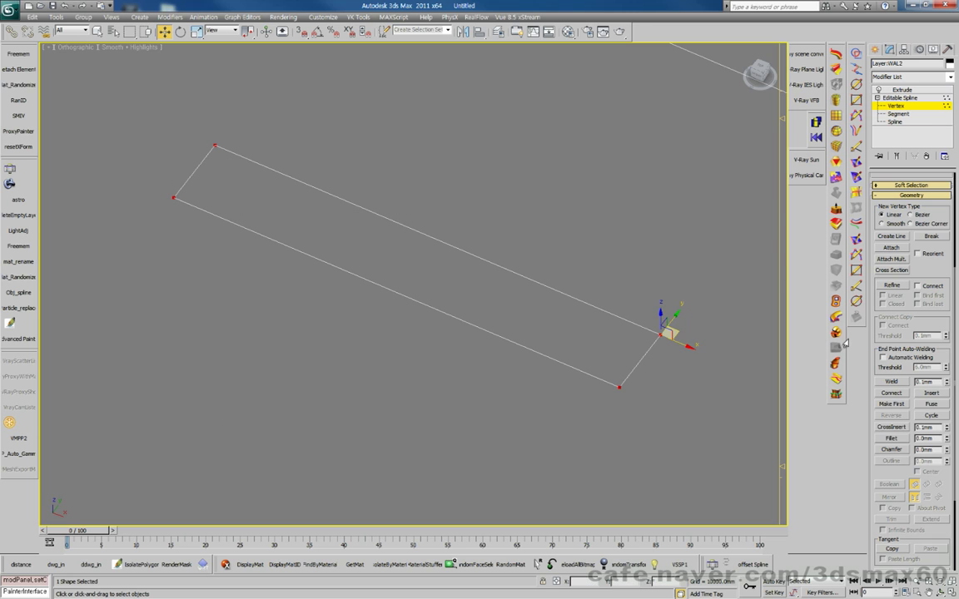
{"action": "left_click", "coordinate": [892, 382]}
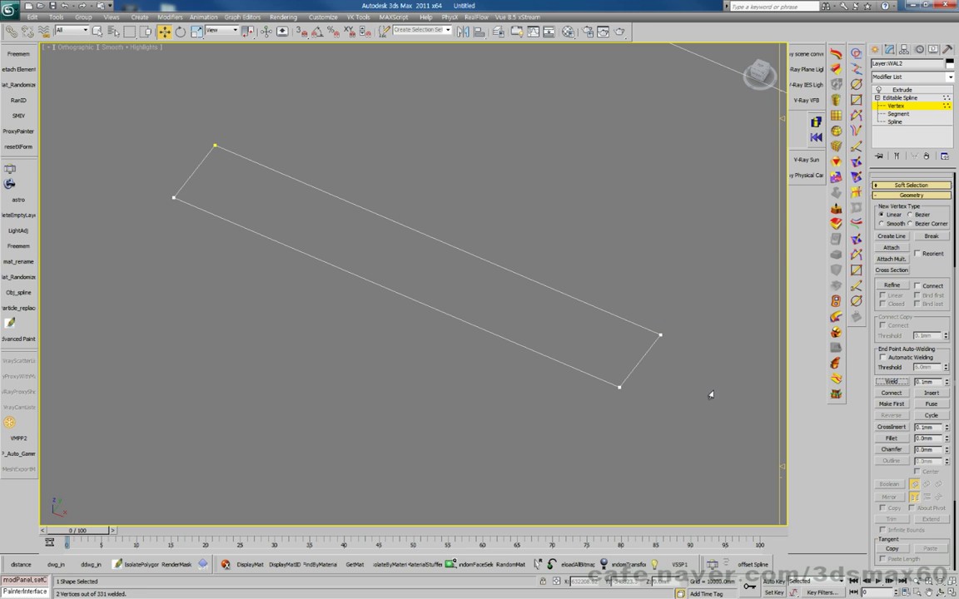
Step: Show the extruded result of the welded wall and examine the neighbouring black-shaded wall
{"action": "left_click", "coordinate": [896, 155]}
{"action": "scroll", "coordinate": [597, 336], "scroll_direction": "down", "scroll_amount": 5}
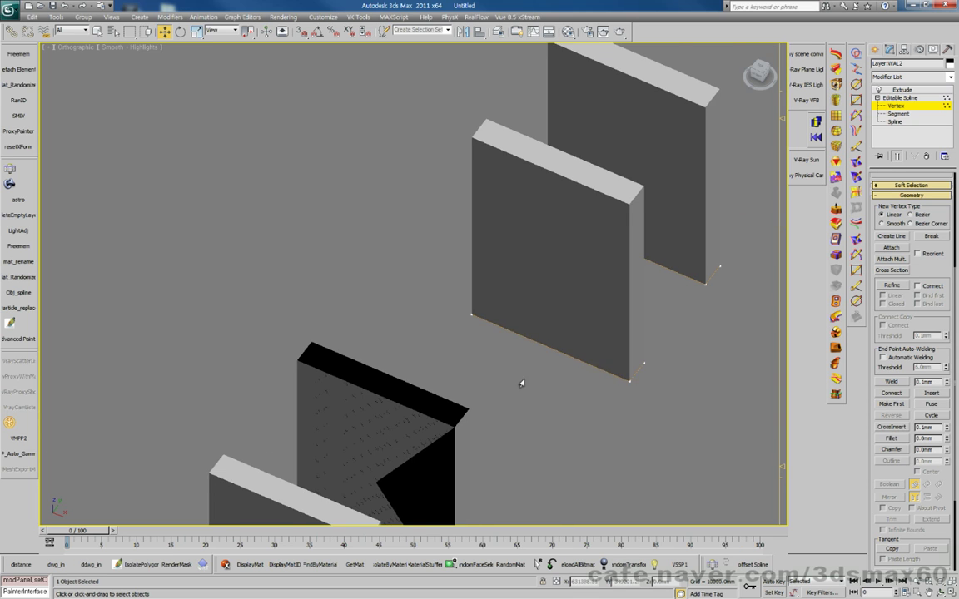
{"action": "middle_click_drag", "start_coordinate": [522, 384], "coordinate": [578, 243]}
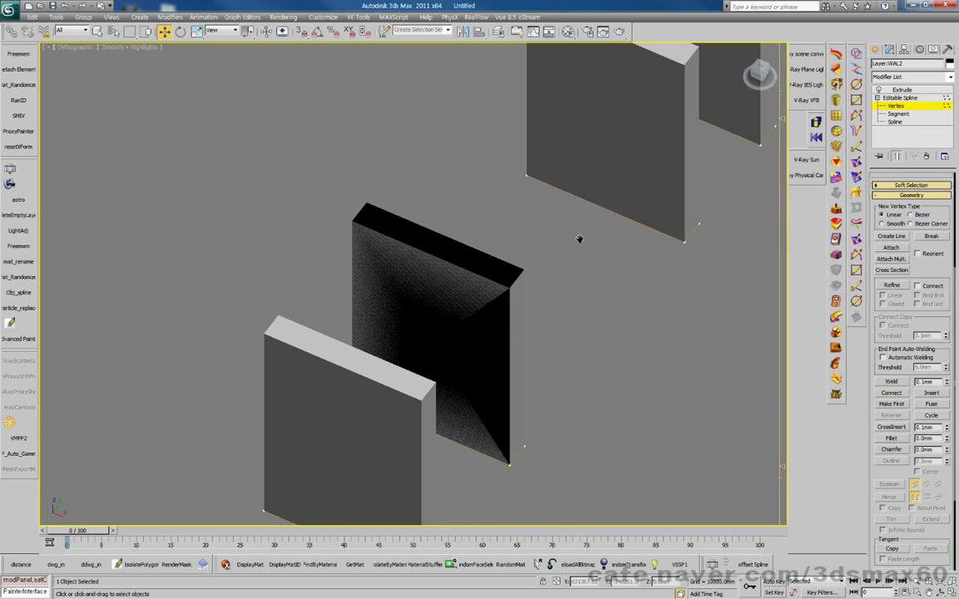
{"action": "left_click", "coordinate": [902, 89]}
{"action": "left_click", "coordinate": [896, 106]}
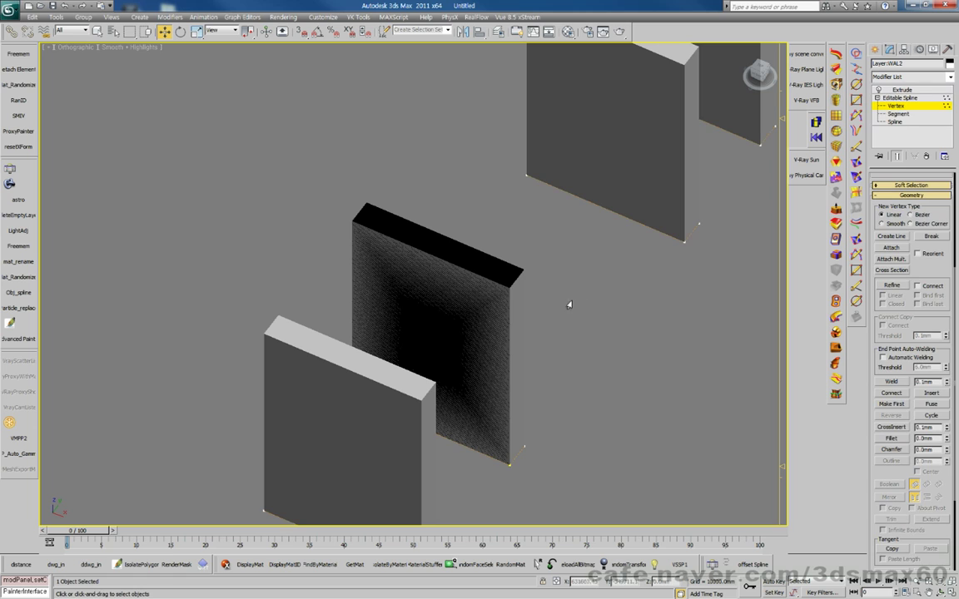
Step: Hide the extrusion and check the black-shaded wall's spline segments one by one, trying to move a long one
{"action": "left_click", "coordinate": [896, 156]}
{"action": "middle_click_drag", "start_coordinate": [505, 447], "coordinate": [554, 369]}
{"action": "key", "text": "2"}
{"action": "left_click", "coordinate": [509, 354]}
{"action": "left_click_drag", "start_coordinate": [509, 354], "coordinate": [511, 382]}
{"action": "left_click", "coordinate": [524, 364]}
{"action": "left_click", "coordinate": [569, 395]}
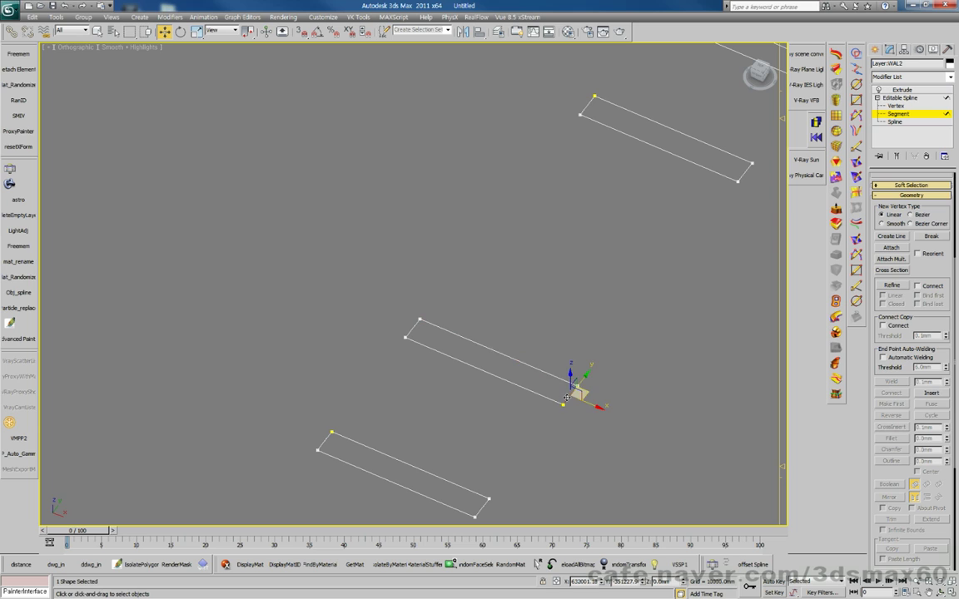
{"action": "left_click", "coordinate": [417, 327]}
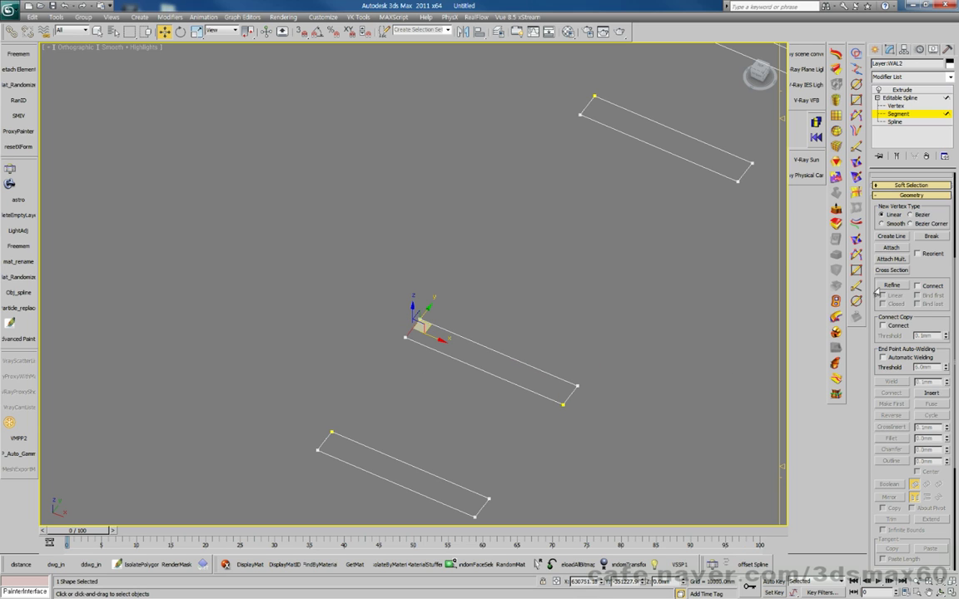
Step: Try welding that wall's first-vertex corner with a 0.1 mm threshold, then try moving the vertex and cancel the move
{"action": "left_click", "coordinate": [895, 106]}
{"action": "left_click_drag", "start_coordinate": [621, 432], "coordinate": [517, 392]}
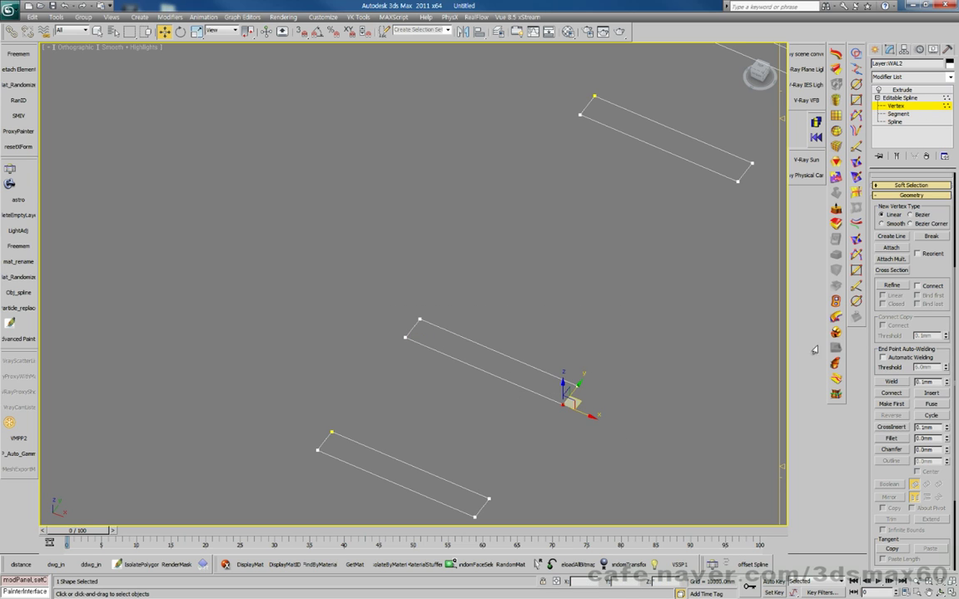
{"action": "left_click", "coordinate": [891, 381]}
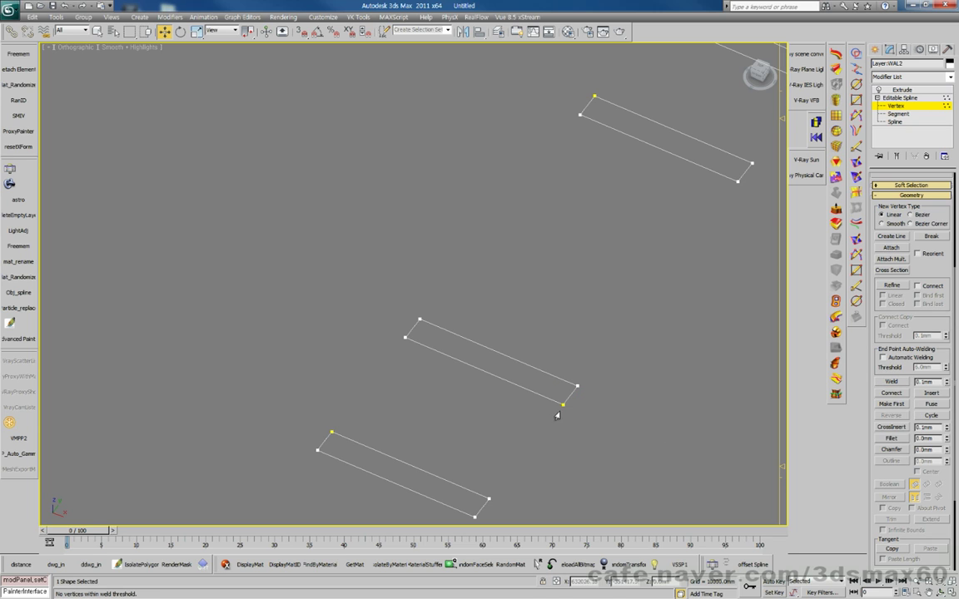
{"action": "left_click_drag", "start_coordinate": [565, 405], "coordinate": [601, 415]}
{"action": "scroll", "coordinate": [604, 417], "scroll_direction": "up", "scroll_amount": 3}
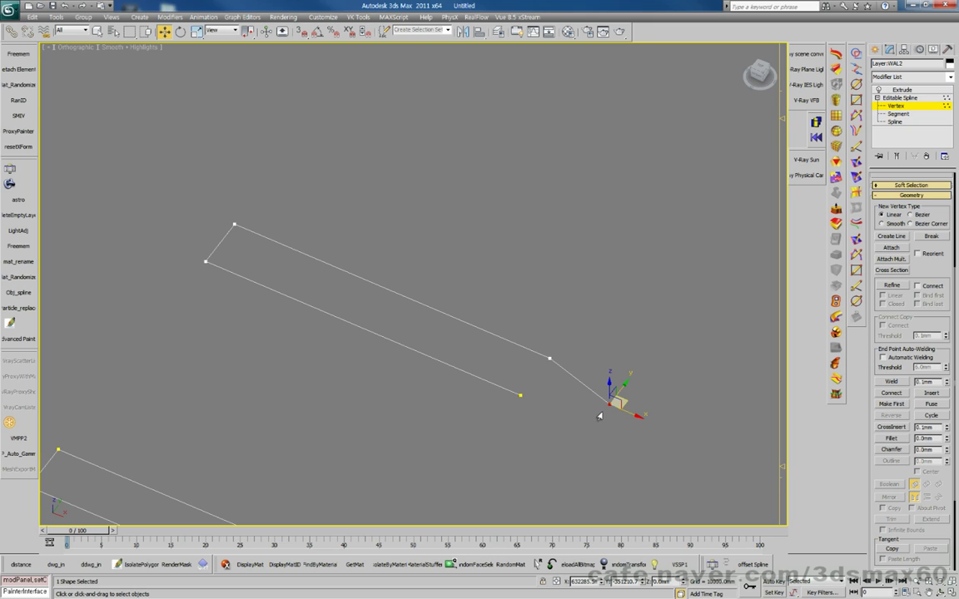
{"action": "right_click", "coordinate": [599, 416]}
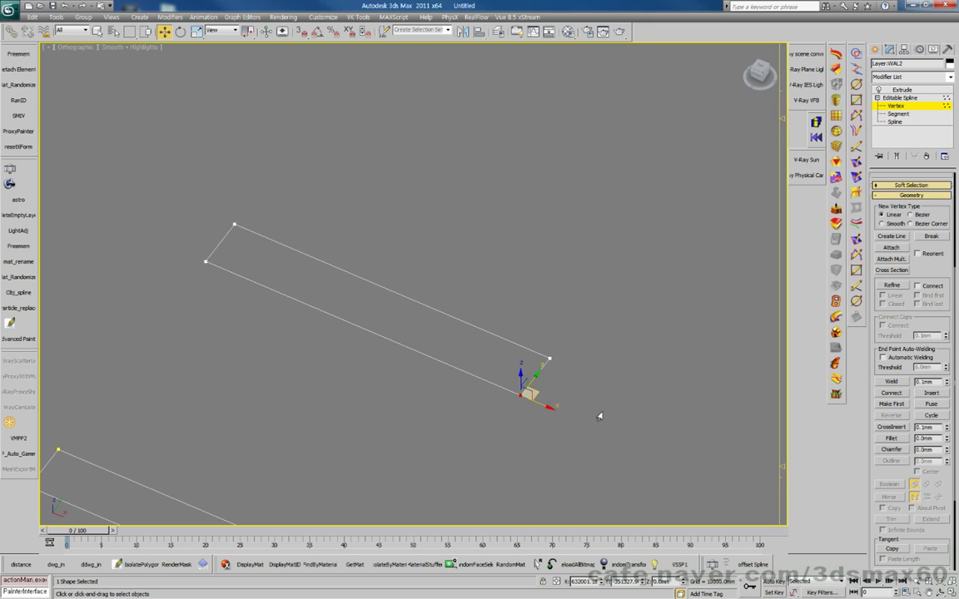
Step: Delete the wall's far long segment and test-move the remaining long segment, cancelling the move
{"action": "left_click", "coordinate": [897, 113]}
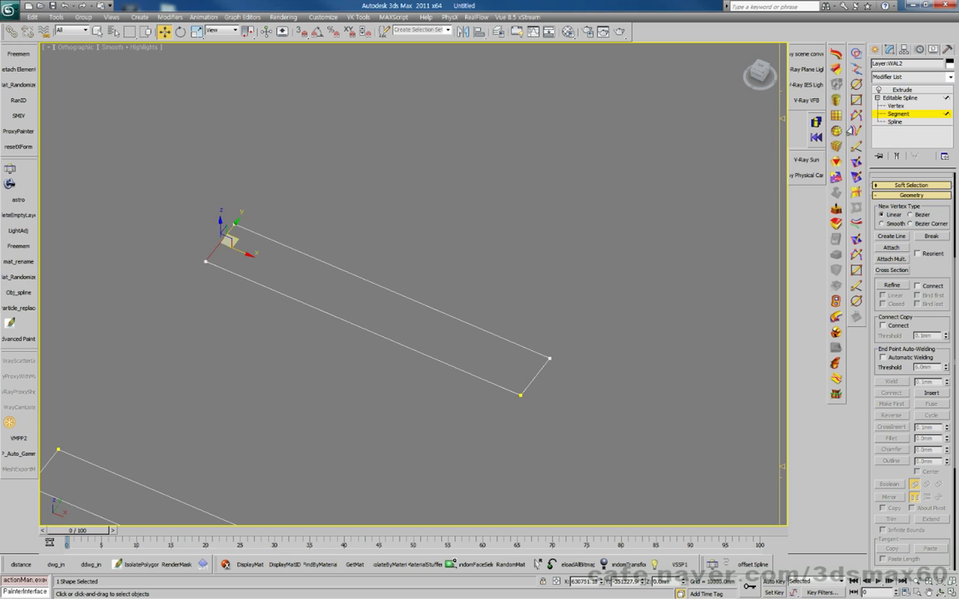
{"action": "left_click", "coordinate": [425, 304]}
{"action": "key", "text": "Delete"}
{"action": "left_click", "coordinate": [391, 342]}
{"action": "left_click", "coordinate": [394, 342], "text": "alt"}
{"action": "left_click", "coordinate": [395, 344]}
{"action": "left_click_drag", "start_coordinate": [395, 344], "coordinate": [365, 376]}
{"action": "right_click", "coordinate": [365, 376]}
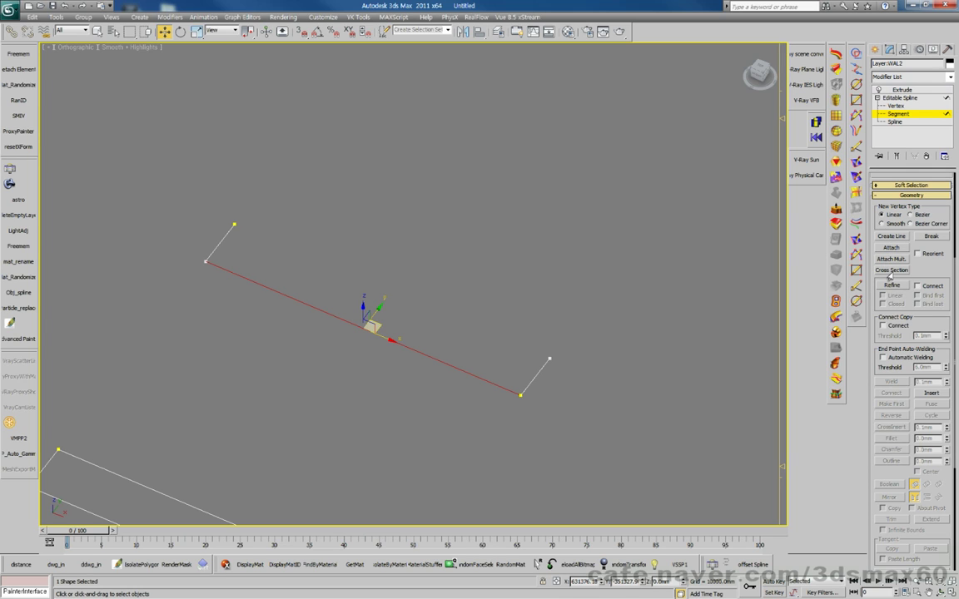
Step: Rebuild the missing long segment by connecting the wall's two open end vertices
{"action": "left_click", "coordinate": [897, 106]}
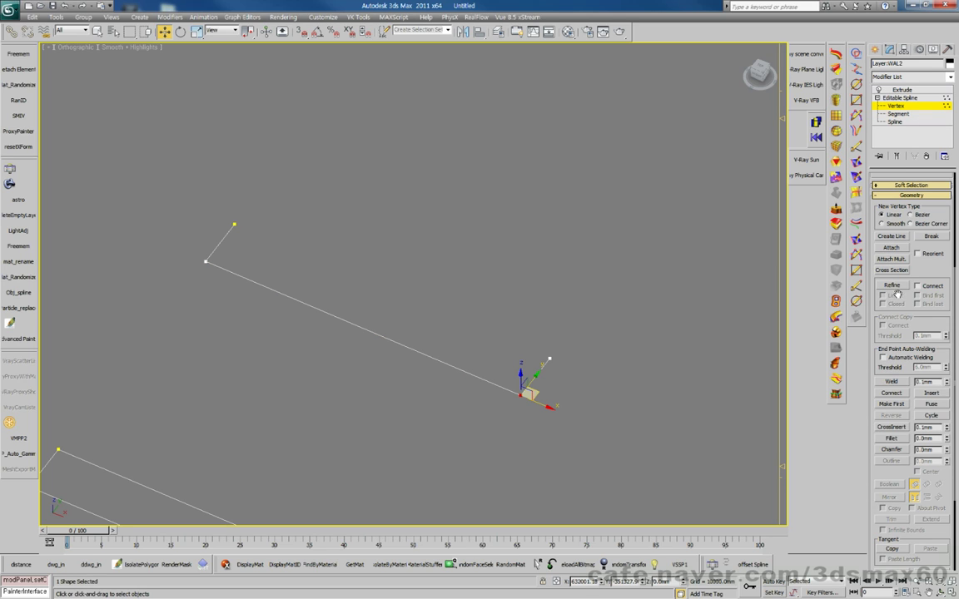
{"action": "left_click", "coordinate": [901, 114]}
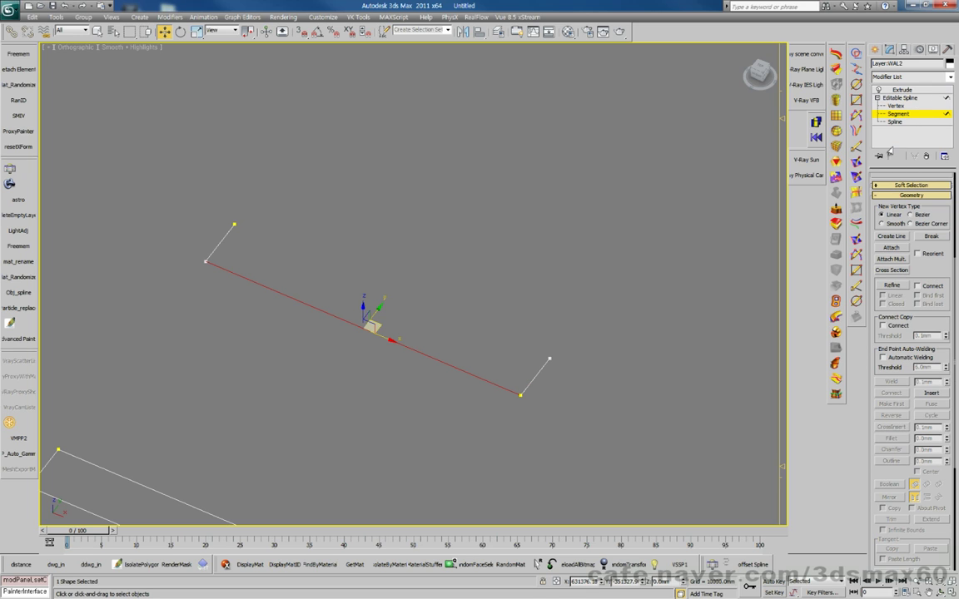
{"action": "left_click", "coordinate": [896, 123]}
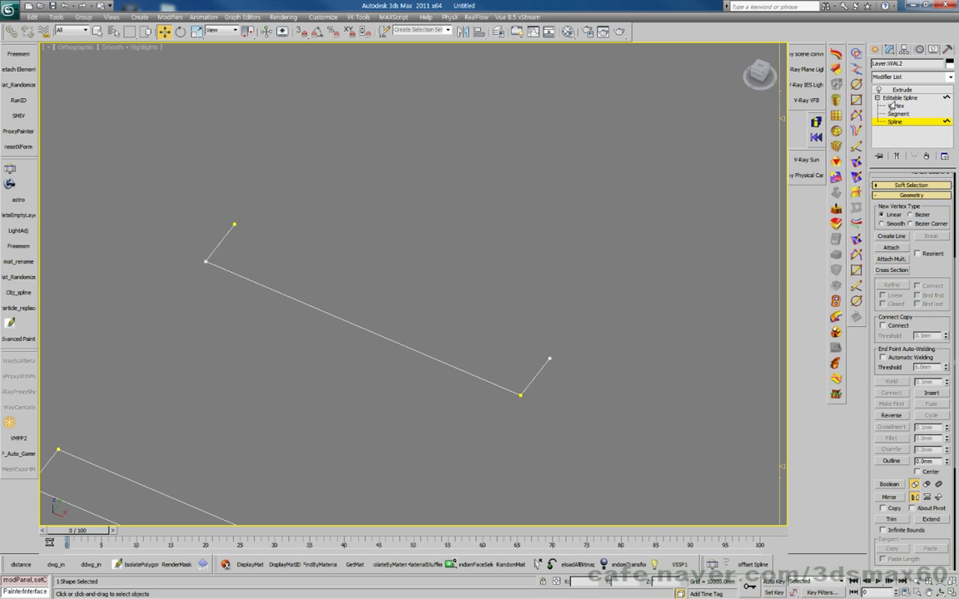
{"action": "left_click", "coordinate": [893, 105]}
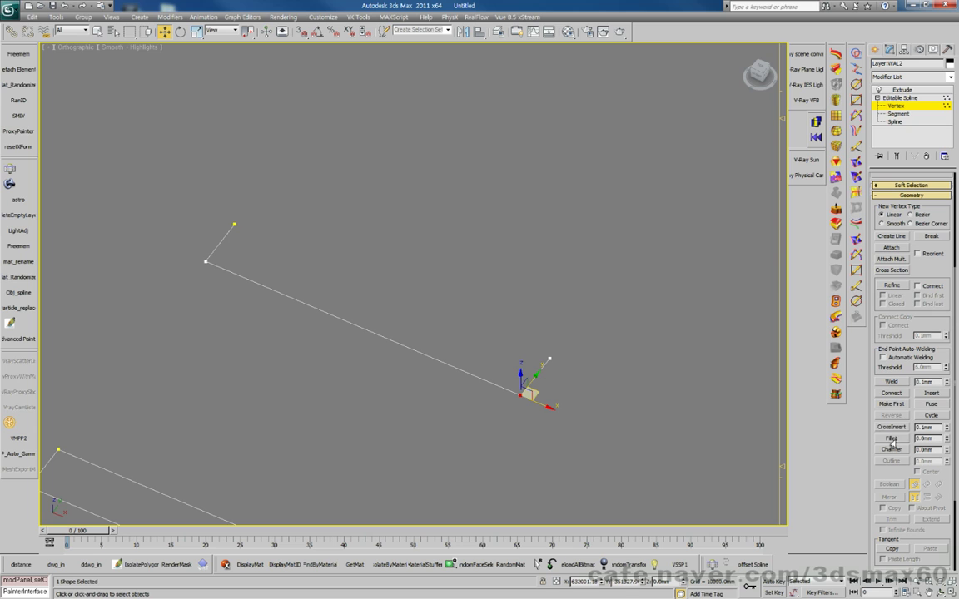
{"action": "left_click", "coordinate": [891, 393]}
{"action": "left_click_drag", "start_coordinate": [547, 358], "coordinate": [235, 223]}
{"action": "middle_click_drag", "start_coordinate": [296, 278], "coordinate": [406, 282]}
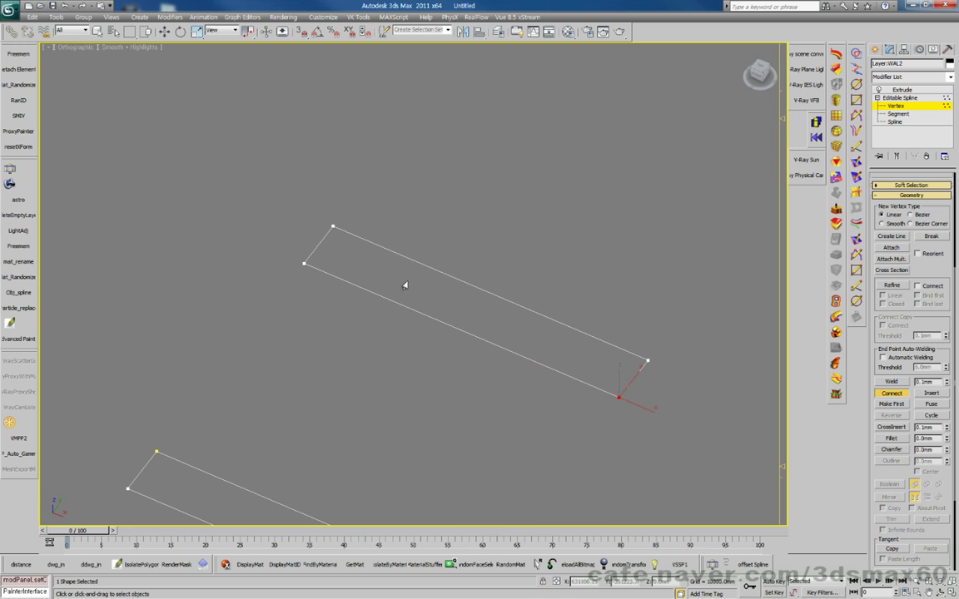
Step: Select all of the rebuilt wall's vertices in wireframe and weld them, then return to the Extrude modifier in shaded display
{"action": "left_click", "coordinate": [894, 156]}
{"action": "mouse_move", "coordinate": [488, 316]}
{"action": "middle_mouse_down", "text": "alt"}
{"action": "mouse_move", "coordinate": [475, 436]}
{"action": "mouse_move", "coordinate": [526, 409]}
{"action": "middle_mouse_up", "text": "alt"}
{"action": "key", "text": "w"}
{"action": "left_click_drag", "start_coordinate": [656, 501], "coordinate": [263, 223]}
{"action": "key", "text": "F3"}
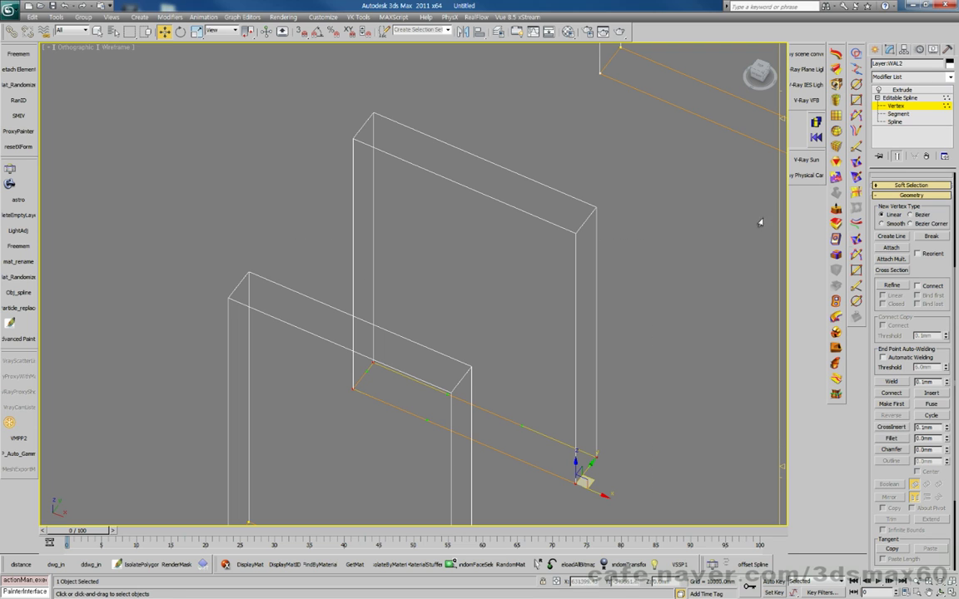
{"action": "left_click", "coordinate": [892, 381]}
{"action": "left_click", "coordinate": [913, 90]}
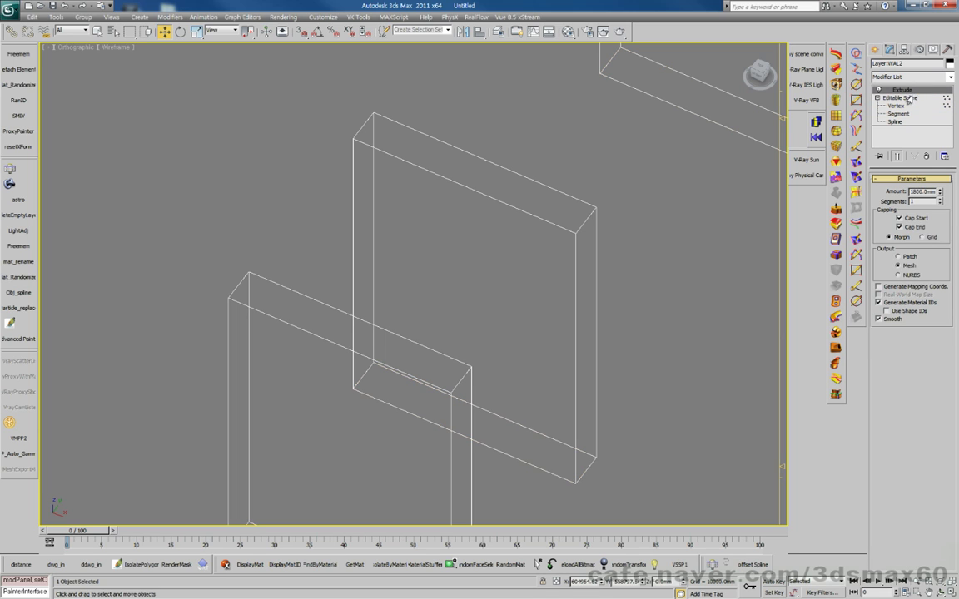
{"action": "key", "text": "F3"}
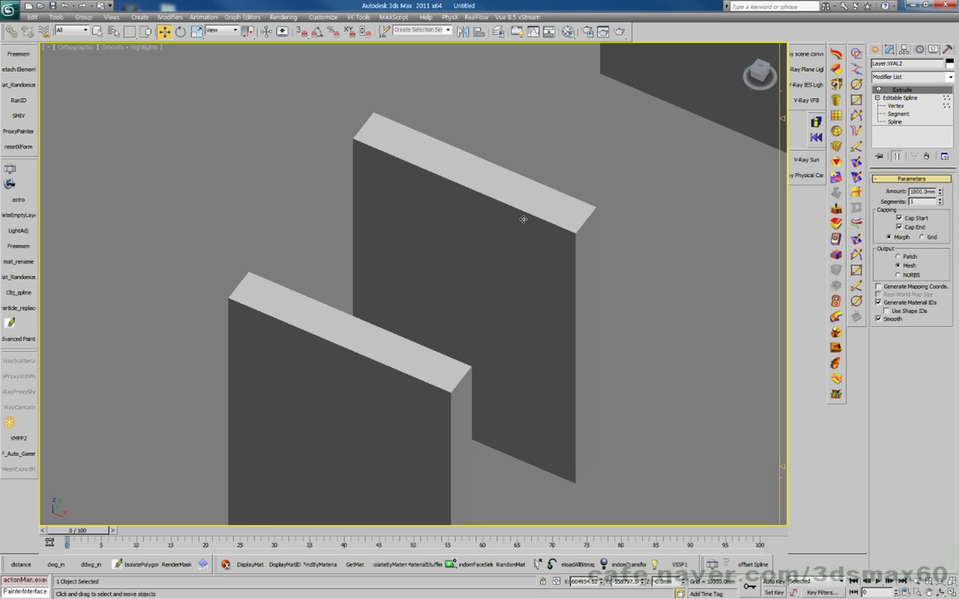
Step: Examine the extruded walls across the whole plan for remaining black-shaded, badly closed ones
{"action": "scroll", "coordinate": [521, 224], "scroll_direction": "down", "scroll_amount": 4}
{"action": "scroll", "coordinate": [514, 288], "scroll_direction": "down", "scroll_amount": 10}
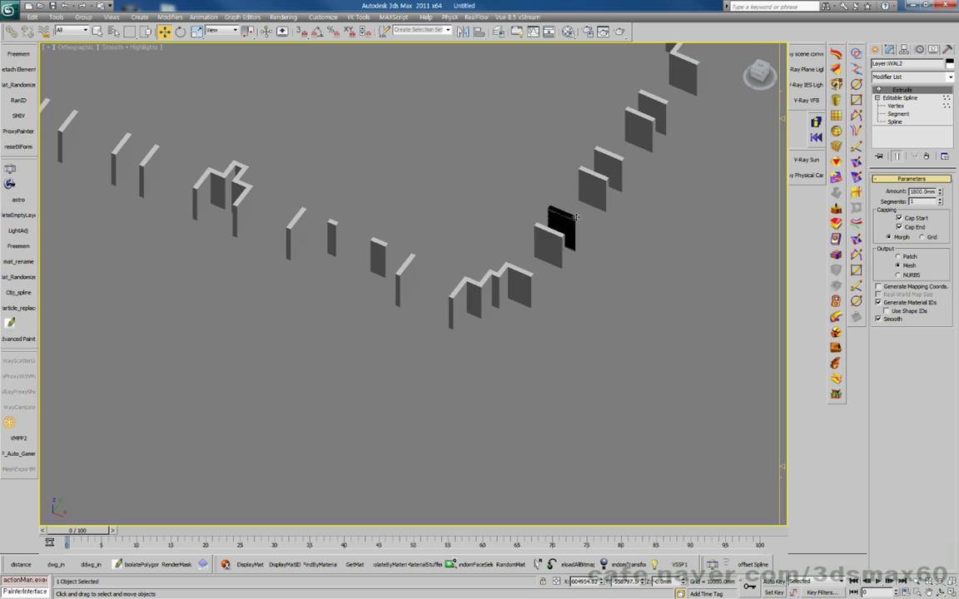
{"action": "scroll", "coordinate": [743, 334], "scroll_direction": "down", "scroll_amount": 2}
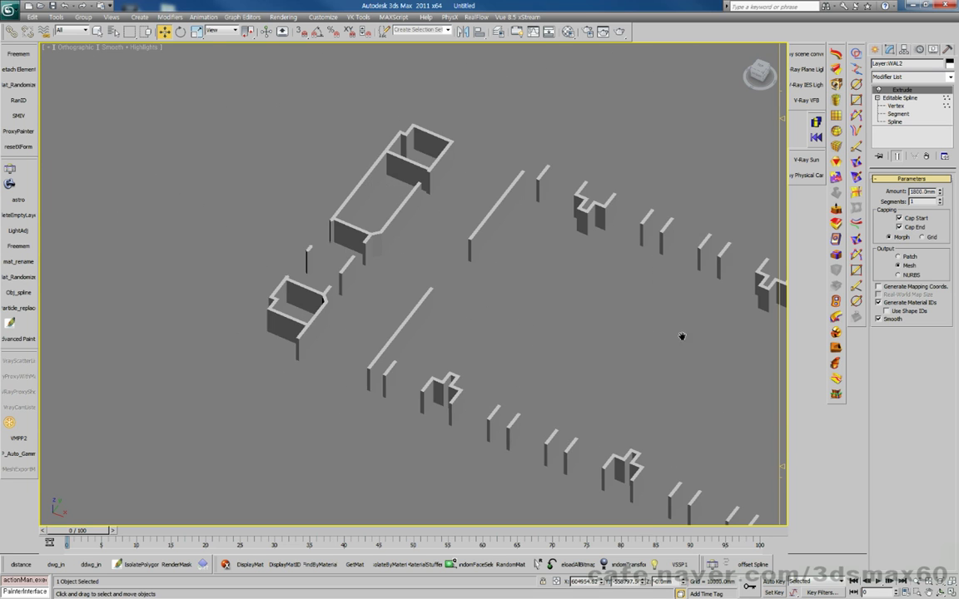
{"action": "scroll", "coordinate": [411, 242], "scroll_direction": "up", "scroll_amount": 6}
{"action": "scroll", "coordinate": [426, 293], "scroll_direction": "up", "scroll_amount": 2}
{"action": "scroll", "coordinate": [435, 291], "scroll_direction": "down", "scroll_amount": 4}
{"action": "scroll", "coordinate": [645, 350], "scroll_direction": "up", "scroll_amount": 3}
{"action": "scroll", "coordinate": [633, 288], "scroll_direction": "down", "scroll_amount": 5}
{"action": "scroll", "coordinate": [375, 237], "scroll_direction": "up", "scroll_amount": 4}
{"action": "scroll", "coordinate": [560, 334], "scroll_direction": "up", "scroll_amount": 5}
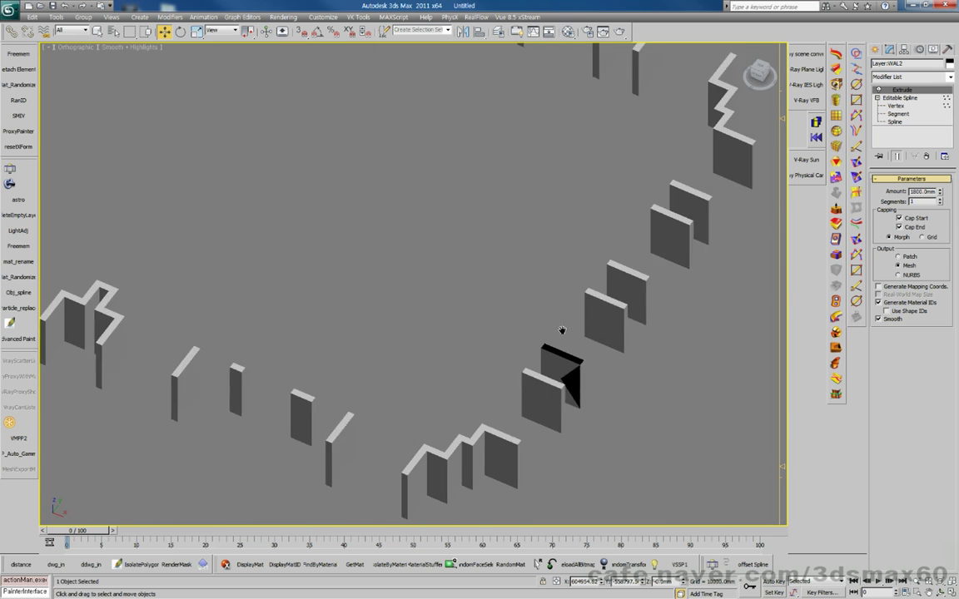
{"action": "left_click", "coordinate": [539, 310]}
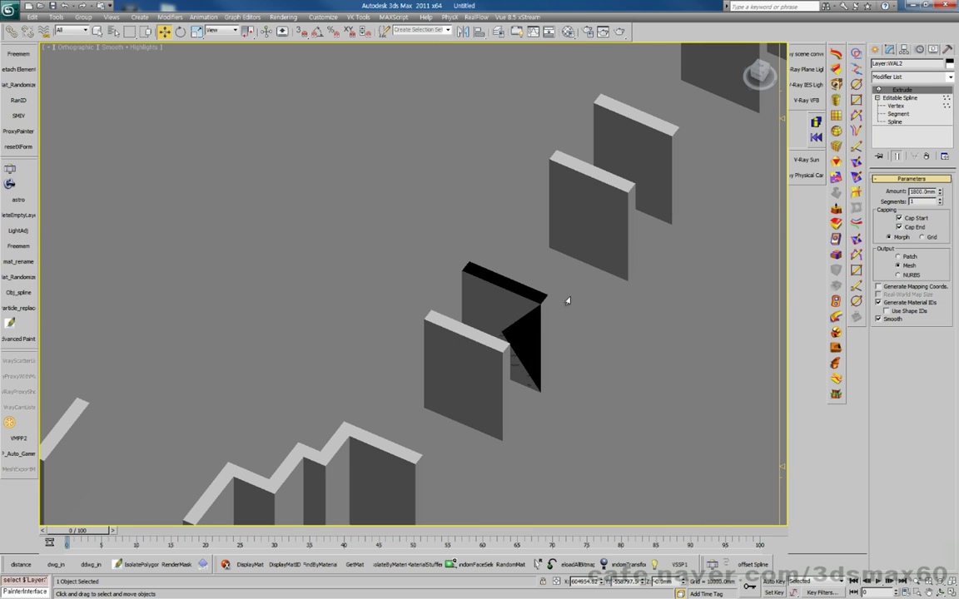
Step: Test-move the black-shaded wall's end and long segments to check their connections, cancelling the moves and clearing the selection
{"action": "left_click", "coordinate": [896, 105]}
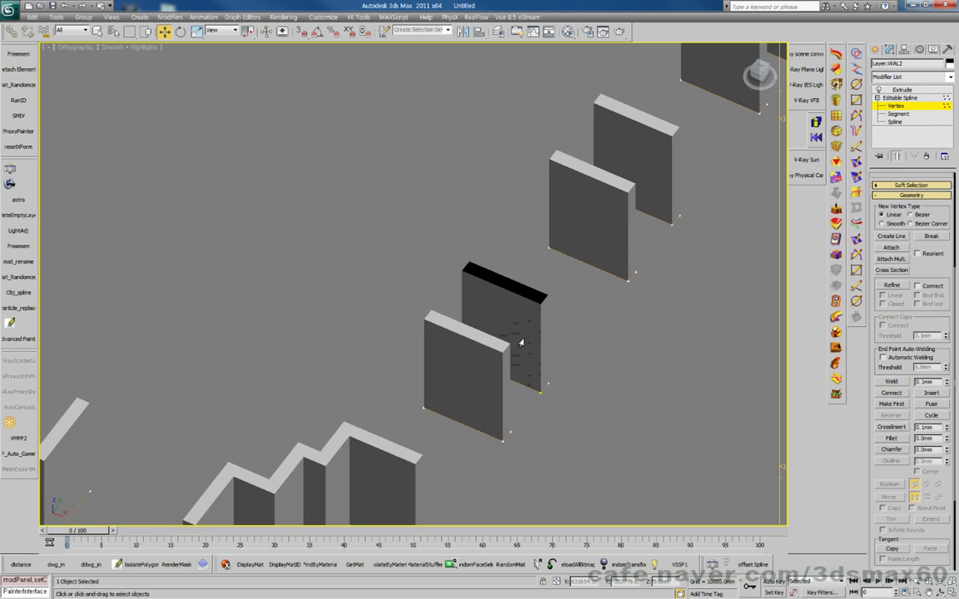
{"action": "left_click_drag", "start_coordinate": [566, 398], "coordinate": [541, 402]}
{"action": "key", "text": "2"}
{"action": "key", "text": "ctrl+e"}
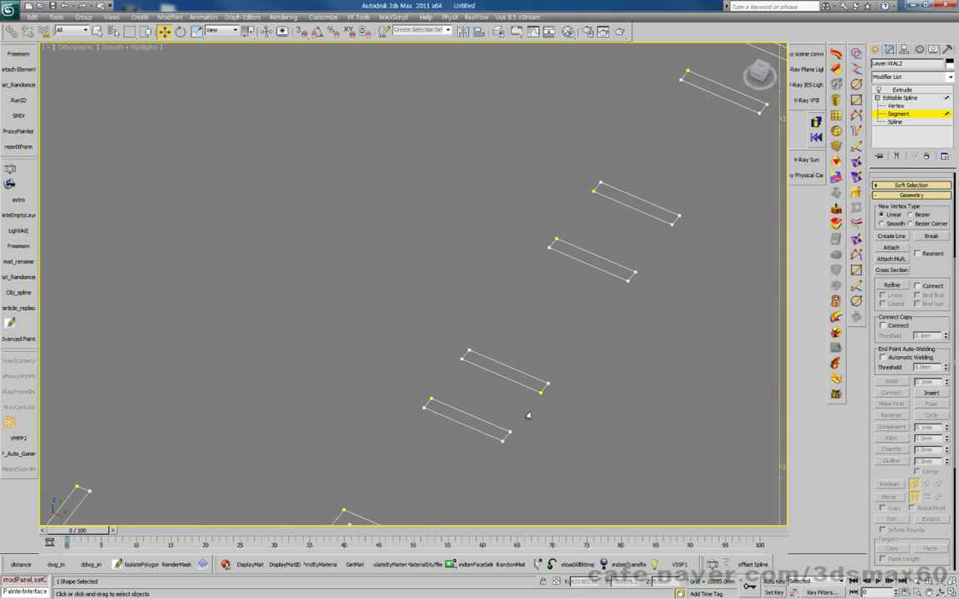
{"action": "left_click", "coordinate": [545, 385]}
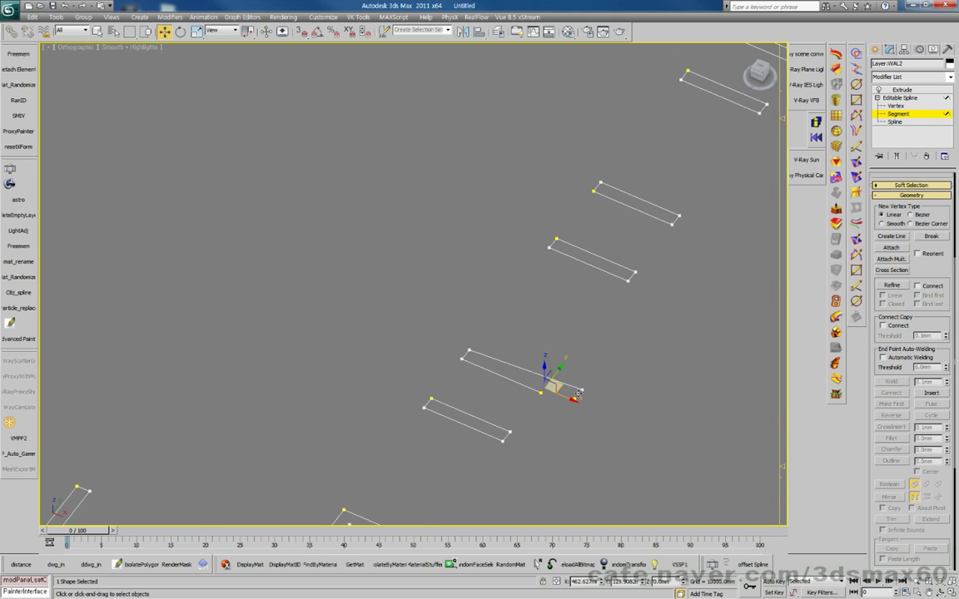
{"action": "scroll", "coordinate": [578, 393], "scroll_direction": "up", "scroll_amount": 4}
{"action": "left_click", "coordinate": [523, 346]}
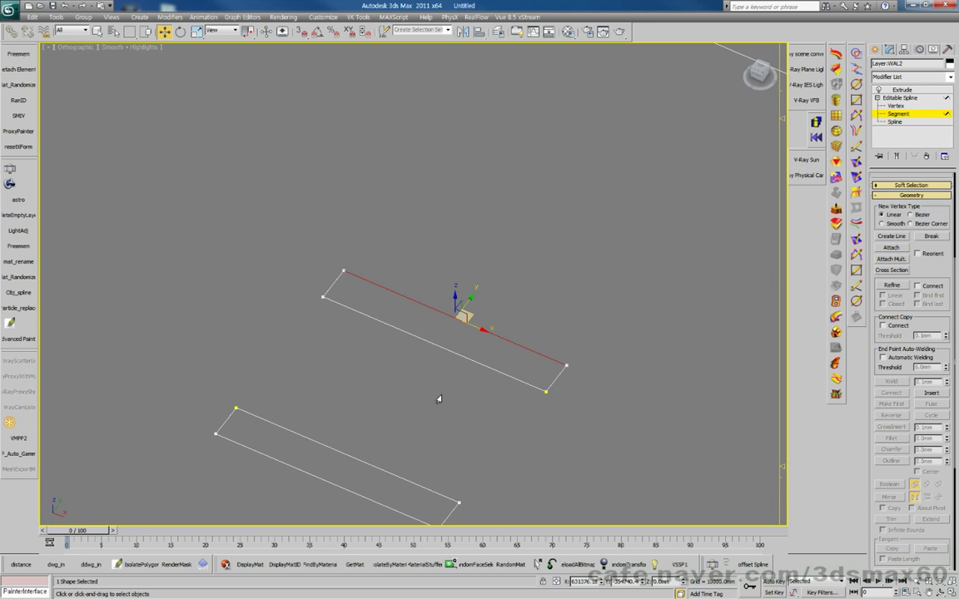
{"action": "left_click_drag", "start_coordinate": [446, 367], "coordinate": [392, 399], "text": "shift"}
{"action": "left_click", "coordinate": [466, 305]}
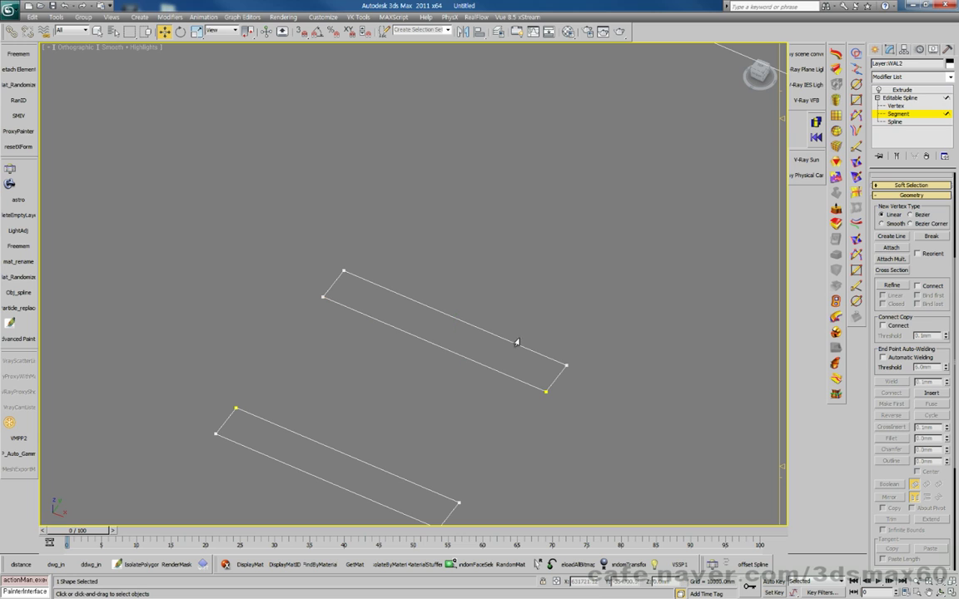
Step: Weld all of the black-shaded wall's vertices with a 0.1 mm threshold and return to the Extrude modifier
{"action": "key", "text": "1"}
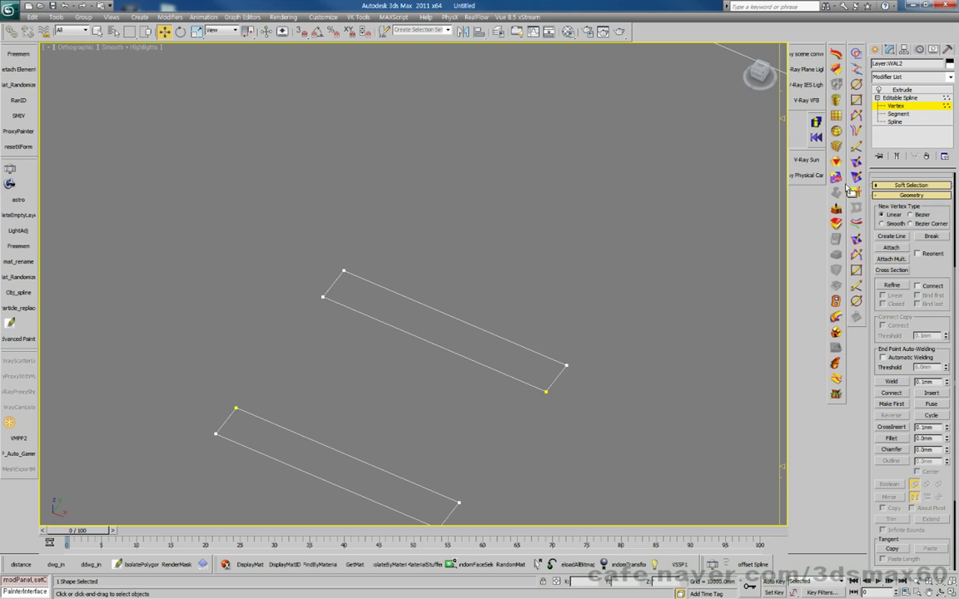
{"action": "left_click_drag", "start_coordinate": [237, 230], "coordinate": [623, 413]}
{"action": "left_click", "coordinate": [892, 381]}
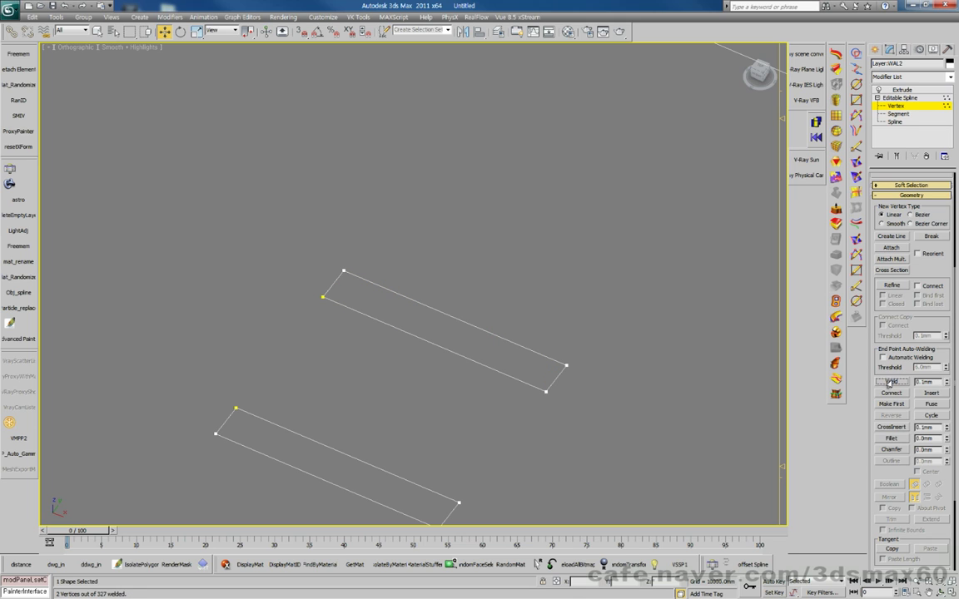
{"action": "left_click", "coordinate": [902, 105]}
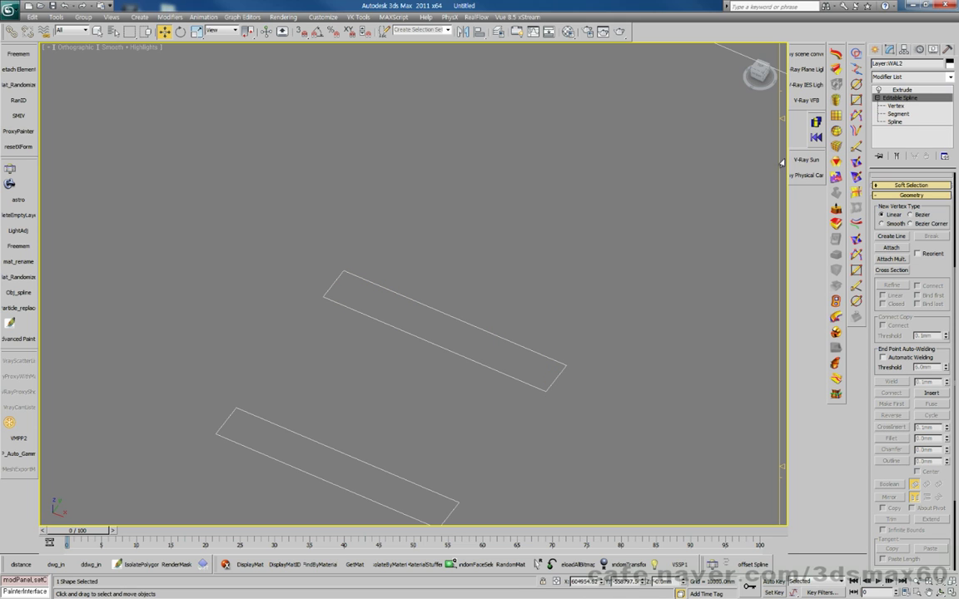
{"action": "middle_click_drag", "start_coordinate": [368, 244], "coordinate": [466, 172]}
{"action": "scroll", "coordinate": [466, 171], "scroll_direction": "down", "scroll_amount": 3}
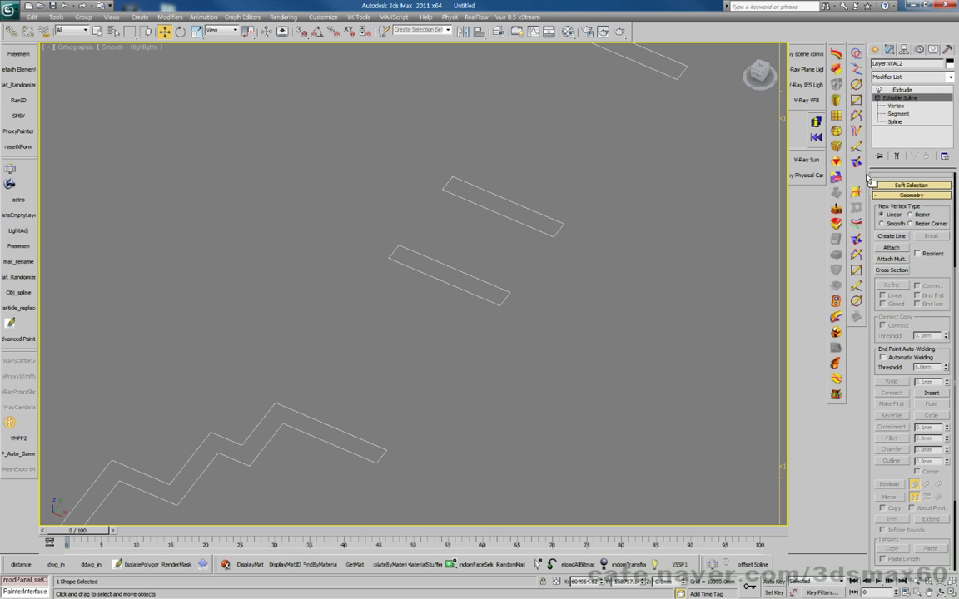
{"action": "left_click", "coordinate": [902, 90]}
{"action": "middle_click_drag", "start_coordinate": [680, 182], "coordinate": [583, 377], "text": "alt"}
{"action": "scroll", "coordinate": [587, 268], "scroll_direction": "down", "scroll_amount": 5}
{"action": "key", "text": "p"}
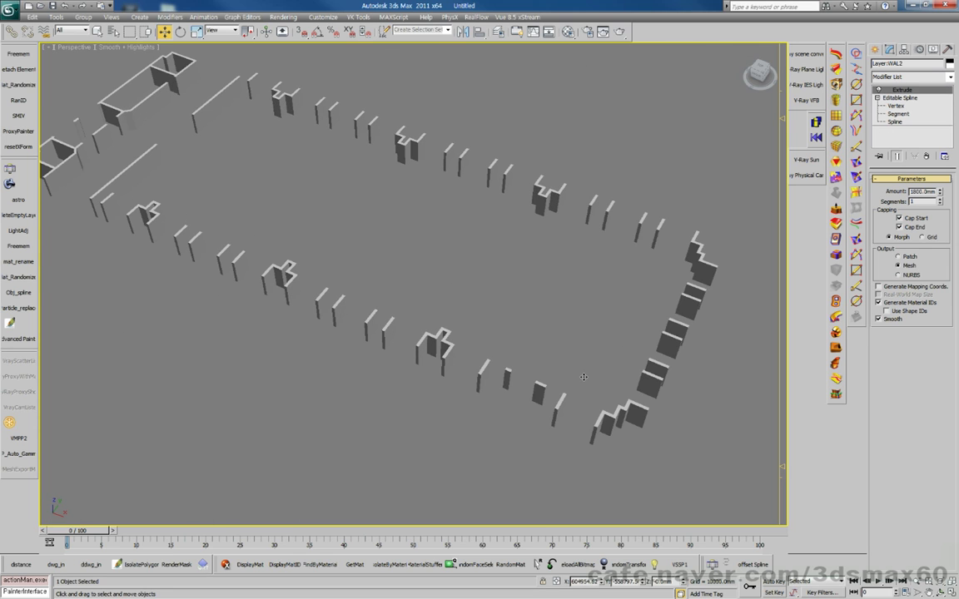
{"action": "middle_click_drag", "start_coordinate": [448, 317], "coordinate": [625, 321]}
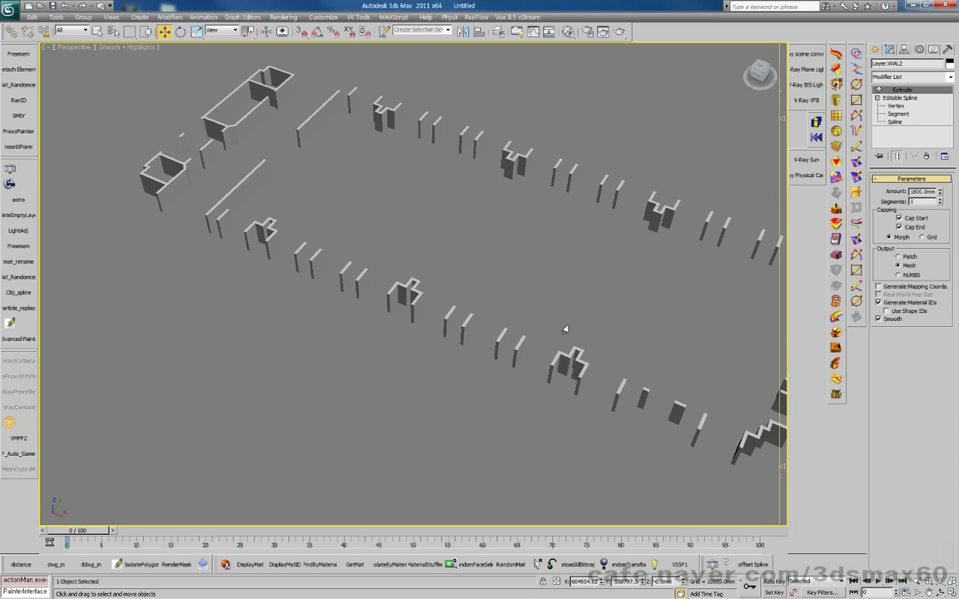
Step: Start the Line tool in the top view at a Y-shaped wall, with 2.5D snapping to vertices enabled
{"action": "key", "text": "t"}
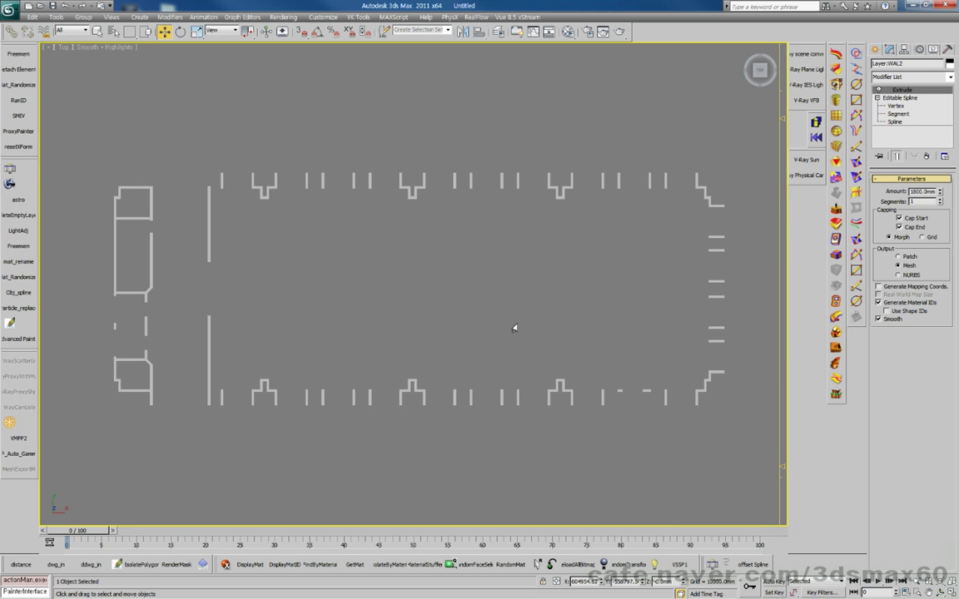
{"action": "scroll", "coordinate": [409, 194], "scroll_direction": "up", "scroll_amount": 10}
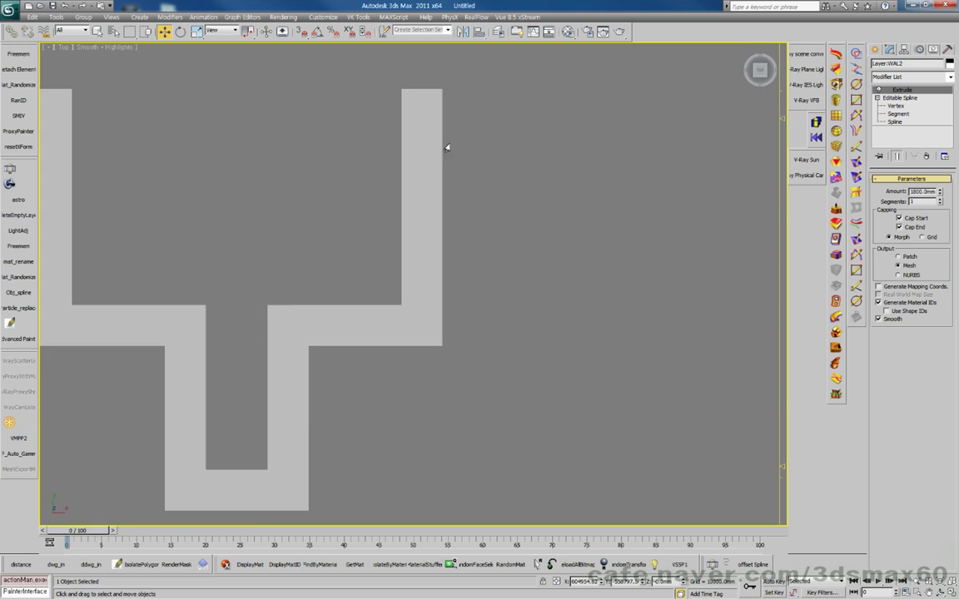
{"action": "left_click", "coordinate": [874, 50]}
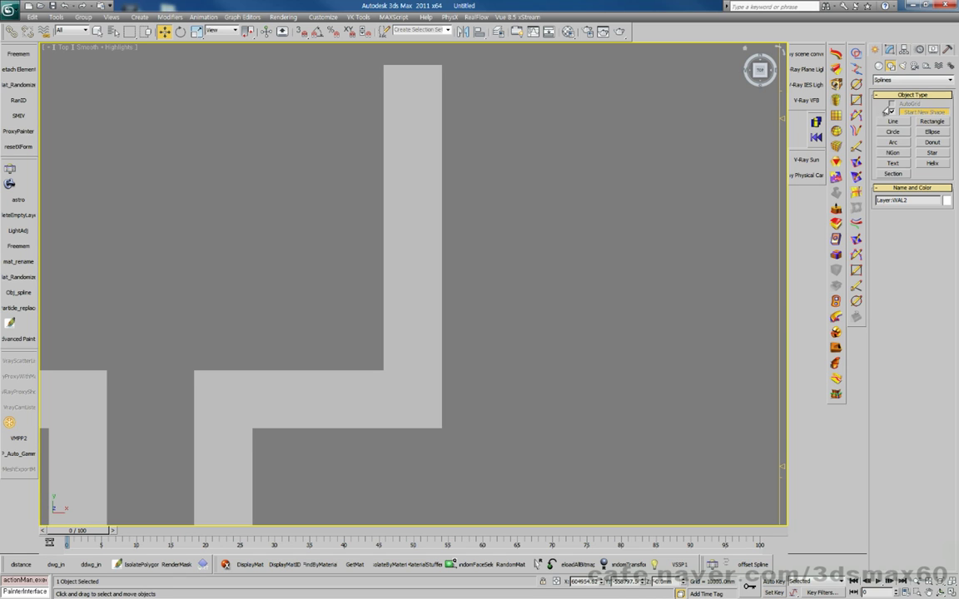
{"action": "left_click", "coordinate": [893, 122]}
{"action": "left_click_drag", "start_coordinate": [302, 31], "coordinate": [298, 53]}
{"action": "right_click", "coordinate": [297, 36]}
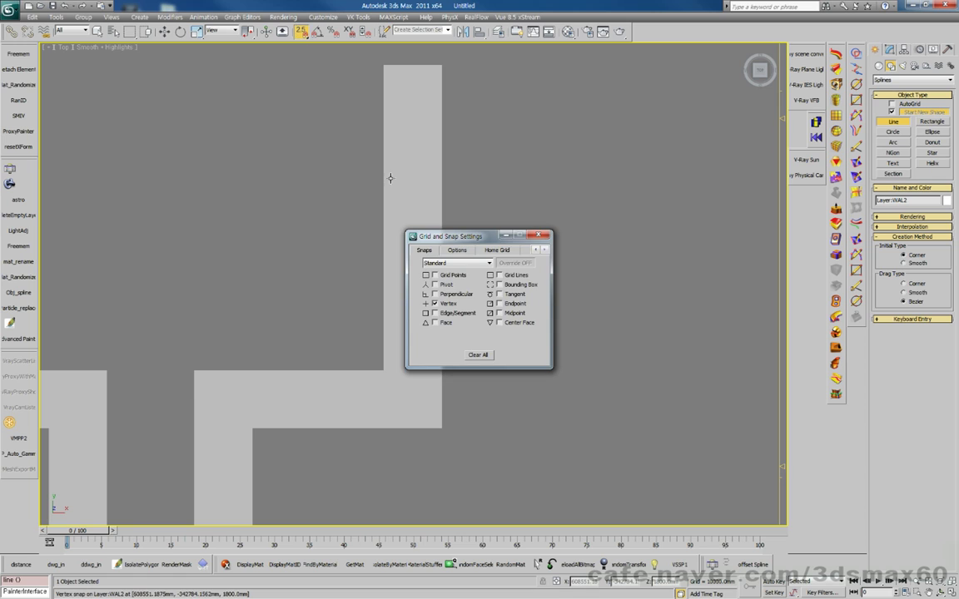
{"action": "left_click", "coordinate": [538, 236]}
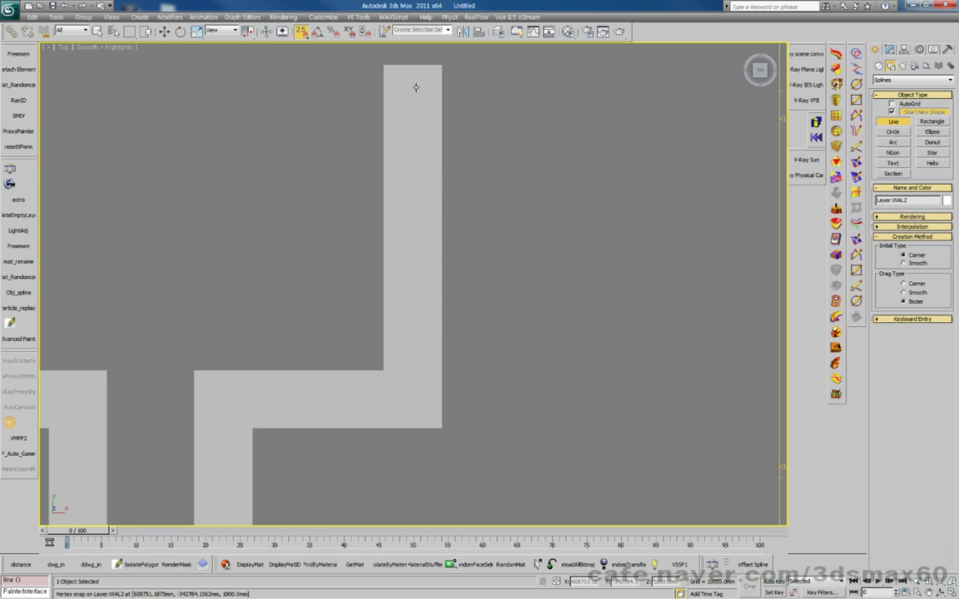
Step: Draw a three-point line in wireframe, snapped to the Y-shaped wall's outer corners, and end it there
{"action": "key", "text": "F3"}
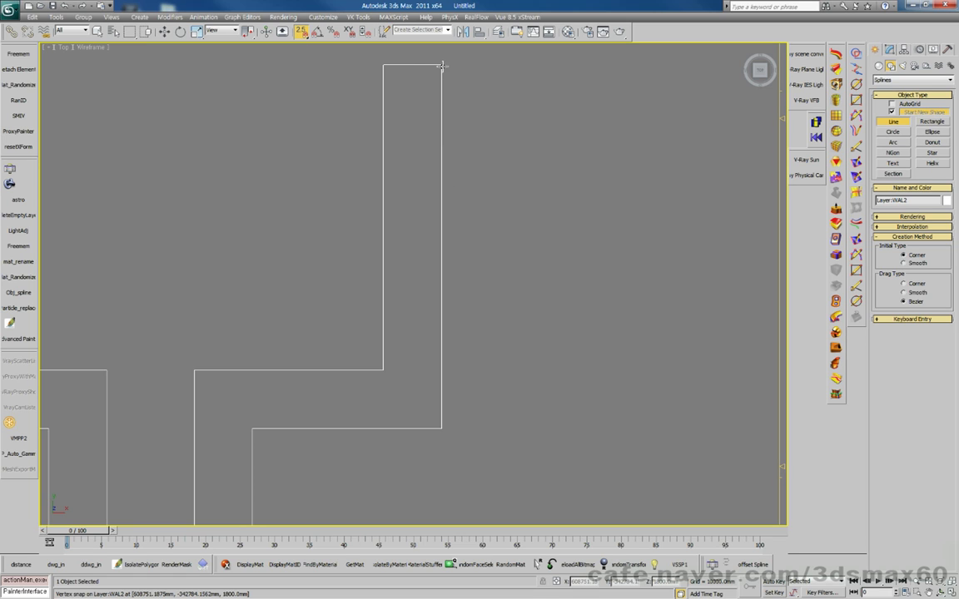
{"action": "left_click", "coordinate": [441, 65]}
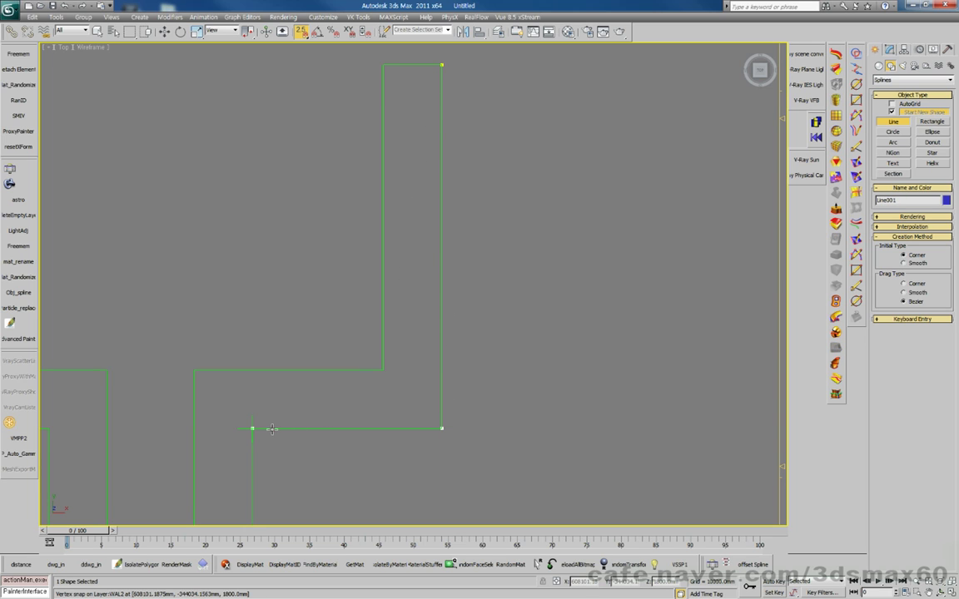
{"action": "scroll", "coordinate": [298, 397], "scroll_direction": "down", "scroll_amount": 5}
{"action": "left_click", "coordinate": [284, 406]}
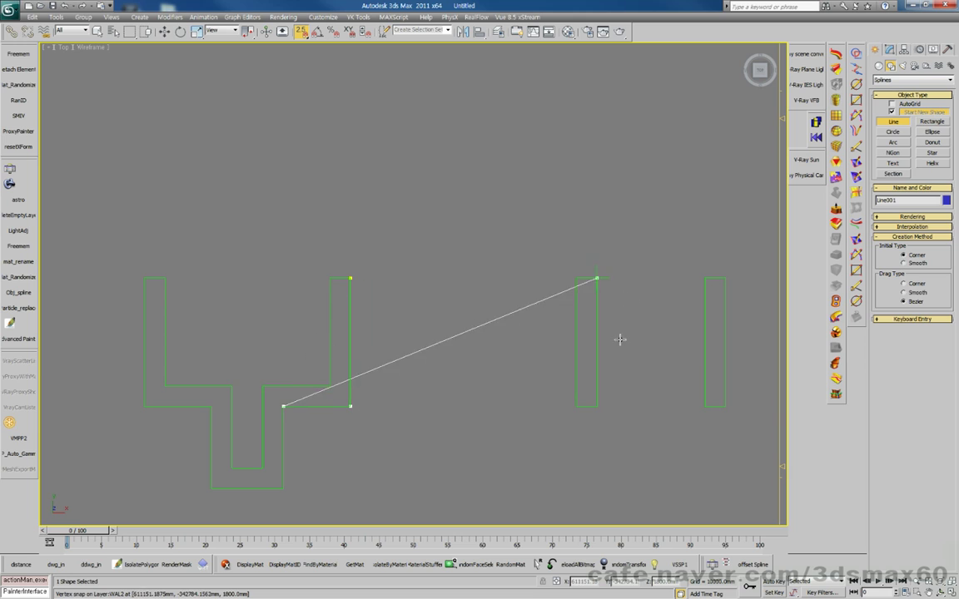
{"action": "left_click", "coordinate": [233, 386]}
{"action": "right_click", "coordinate": [246, 333]}
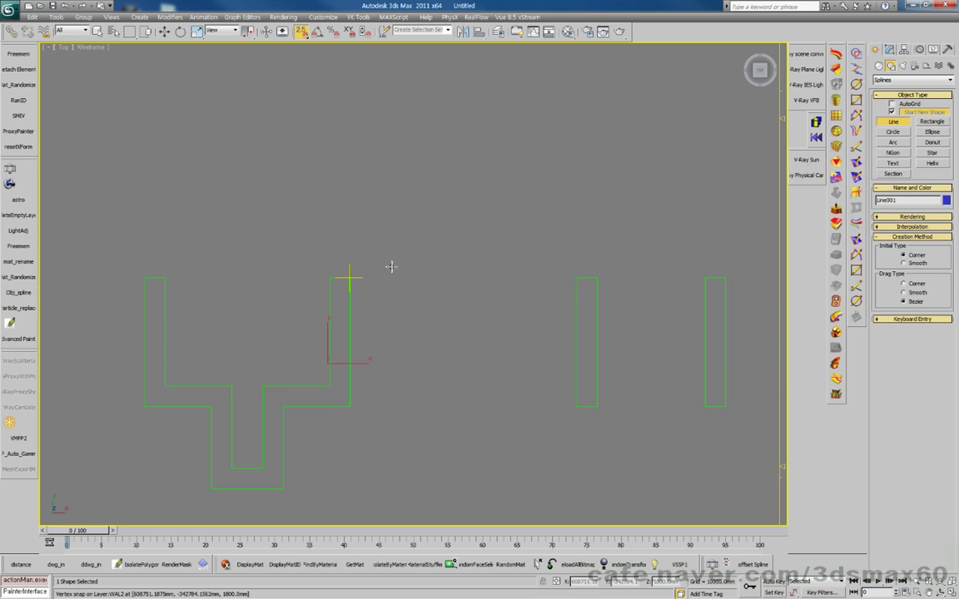
{"action": "left_click", "coordinate": [351, 278]}
{"action": "left_click", "coordinate": [350, 406]}
{"action": "left_click", "coordinate": [284, 406]}
{"action": "scroll", "coordinate": [338, 420], "scroll_direction": "down", "scroll_amount": 4}
{"action": "right_click", "coordinate": [349, 415]}
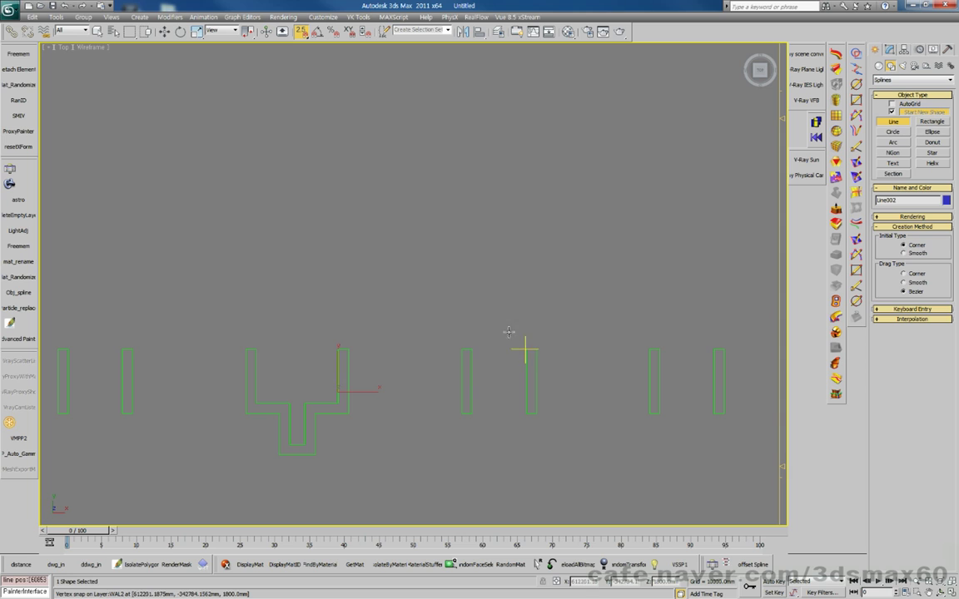
{"action": "key", "text": "w"}
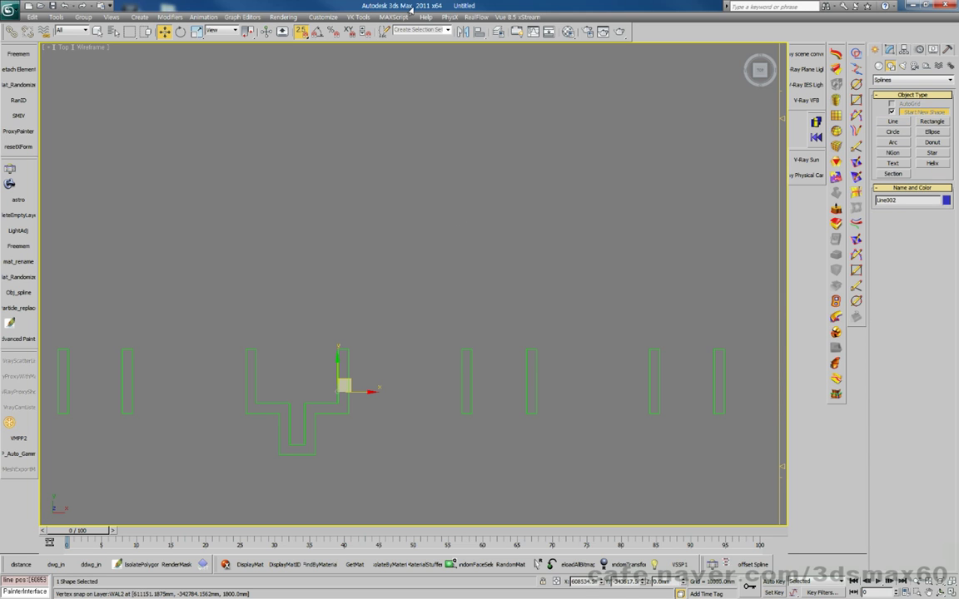
{"action": "scroll", "coordinate": [334, 315], "scroll_direction": "up", "scroll_amount": 4}
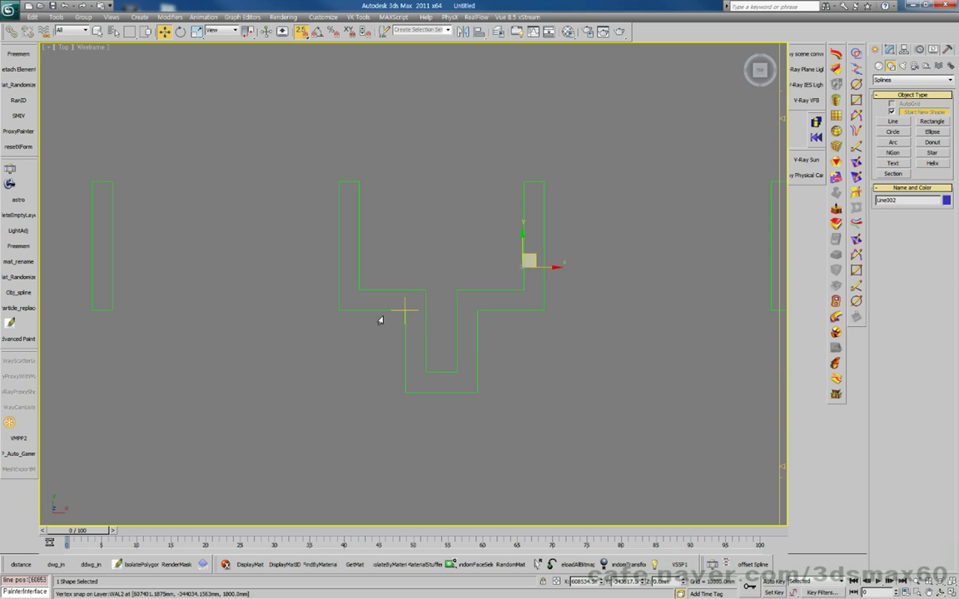
{"action": "left_click", "coordinate": [508, 275]}
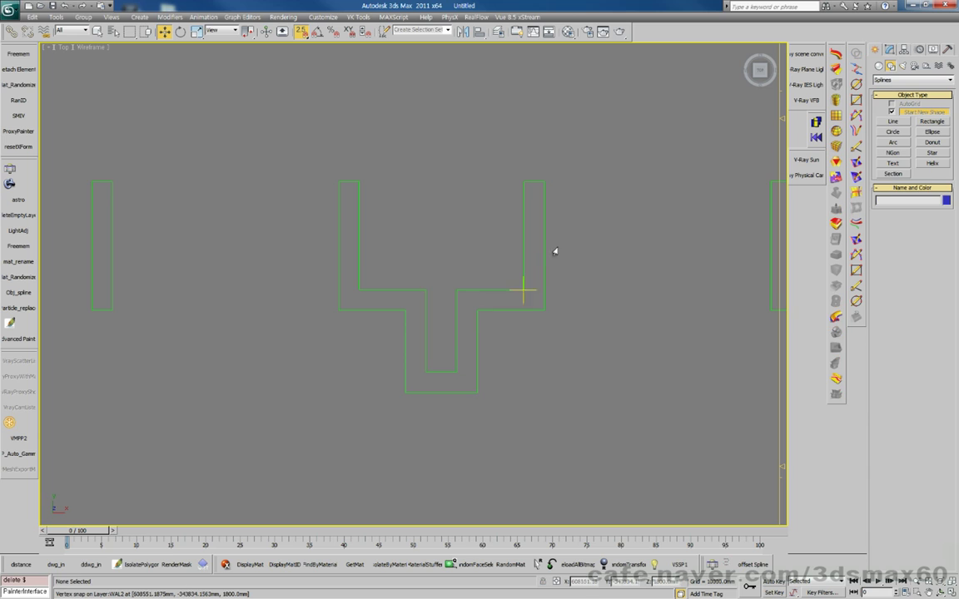
Step: Begin a new snapped line down the outer side of the Y-shaped wall's arm, from its end corner to its lower corner
{"action": "left_click", "coordinate": [893, 122]}
{"action": "left_click", "coordinate": [544, 182]}
{"action": "left_click", "coordinate": [544, 310]}
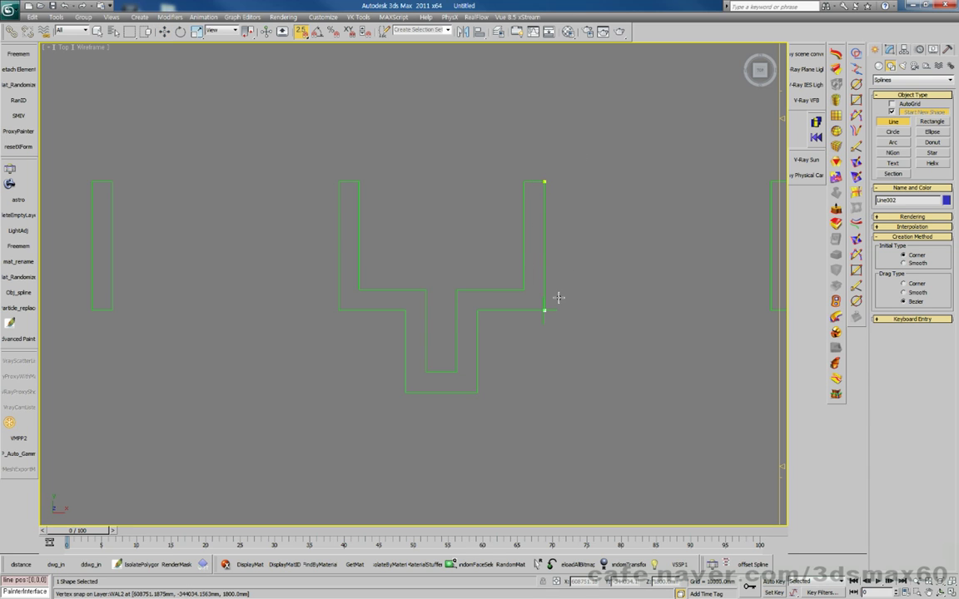
{"action": "scroll", "coordinate": [436, 300], "scroll_direction": "up", "scroll_amount": 5}
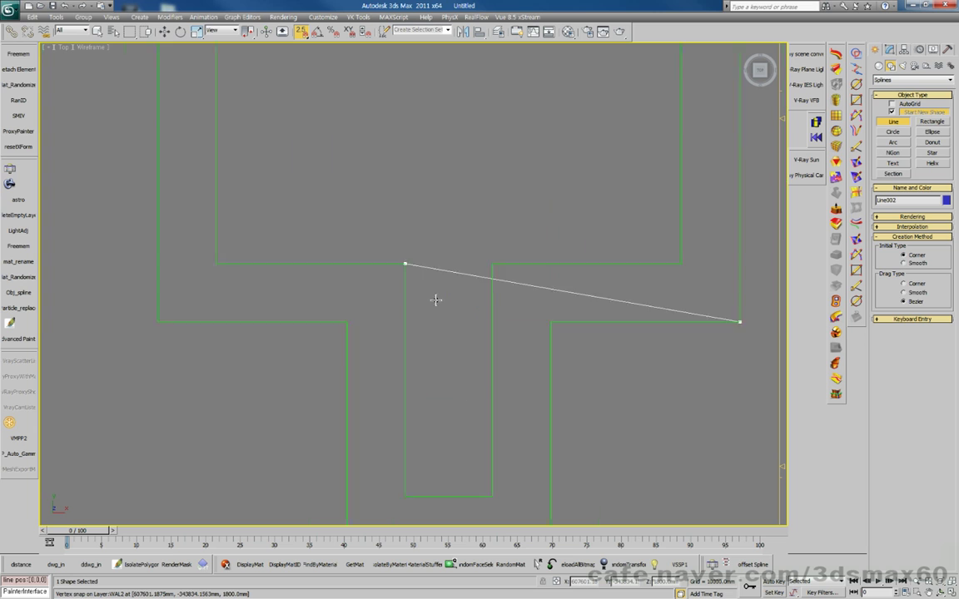
{"action": "scroll", "coordinate": [544, 330], "scroll_direction": "down", "scroll_amount": 5}
{"action": "key", "text": "i"}
{"action": "key", "text": "i"}
{"action": "key", "text": "i"}
{"action": "key", "text": "i"}
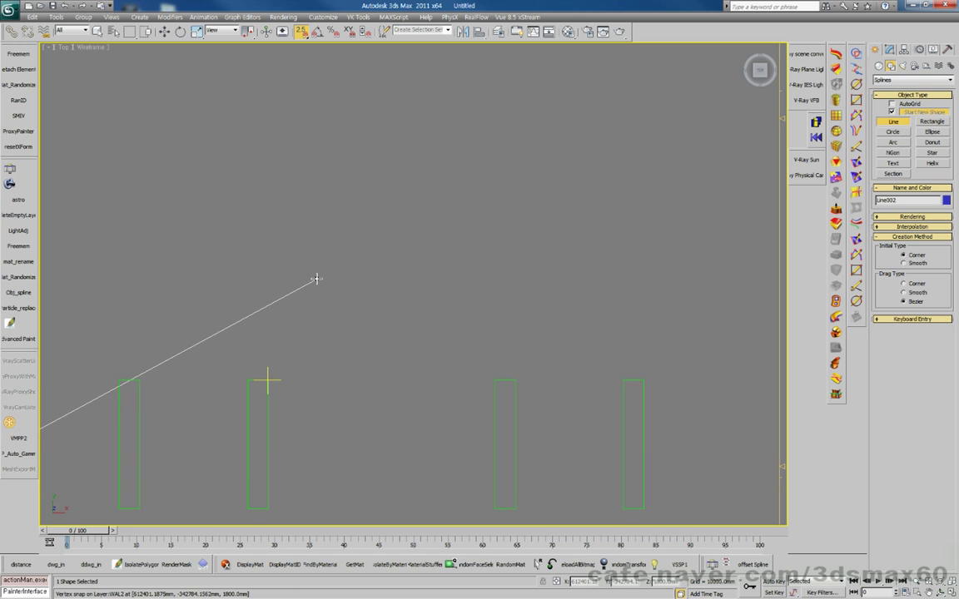
{"action": "scroll", "coordinate": [314, 280], "scroll_direction": "down", "scroll_amount": 5}
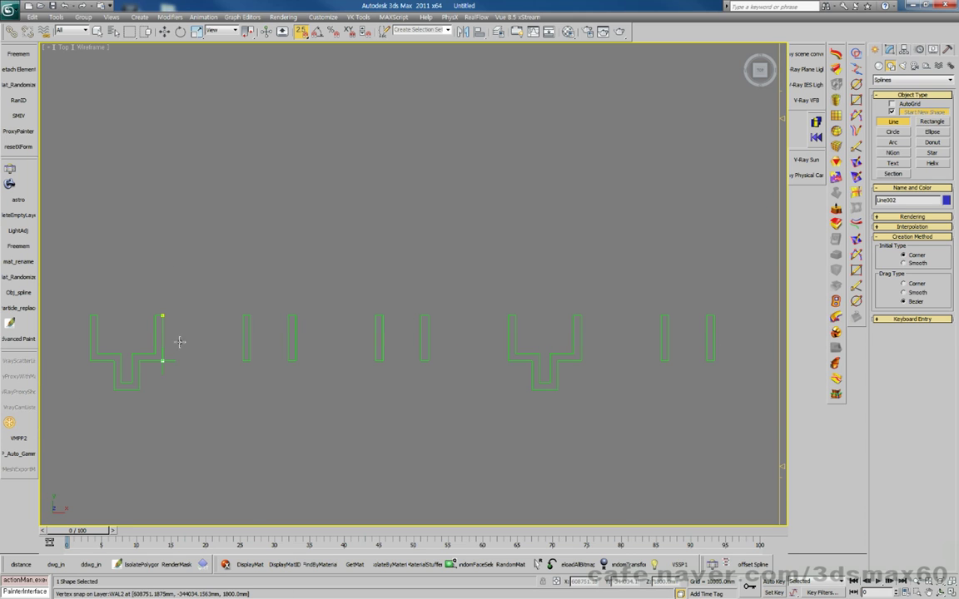
Step: Continue the line around the Y-shaped wall's remaining outer and inner corners to complete its outline, and deselect it
{"action": "left_click", "coordinate": [139, 389]}
{"action": "left_click", "coordinate": [113, 389]}
{"action": "left_click", "coordinate": [113, 360]}
{"action": "left_click", "coordinate": [90, 360]}
{"action": "left_click", "coordinate": [97, 354]}
{"action": "left_click", "coordinate": [121, 354]}
{"action": "left_click", "coordinate": [131, 354]}
{"action": "left_click", "coordinate": [461, 338]}
{"action": "left_click", "coordinate": [466, 363]}
{"action": "middle_click_drag", "start_coordinate": [291, 317], "coordinate": [500, 335]}
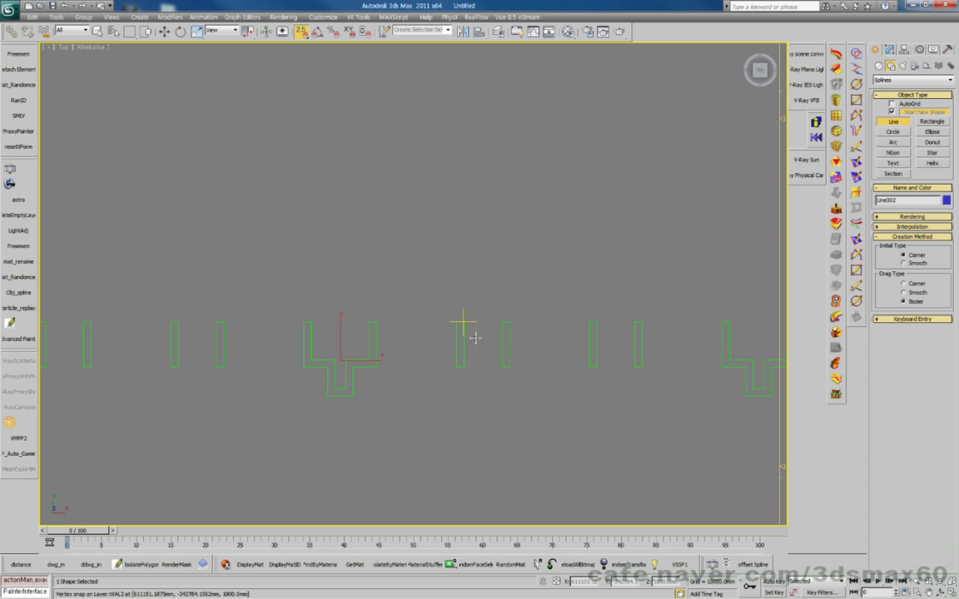
{"action": "key", "text": "ctrl+d"}
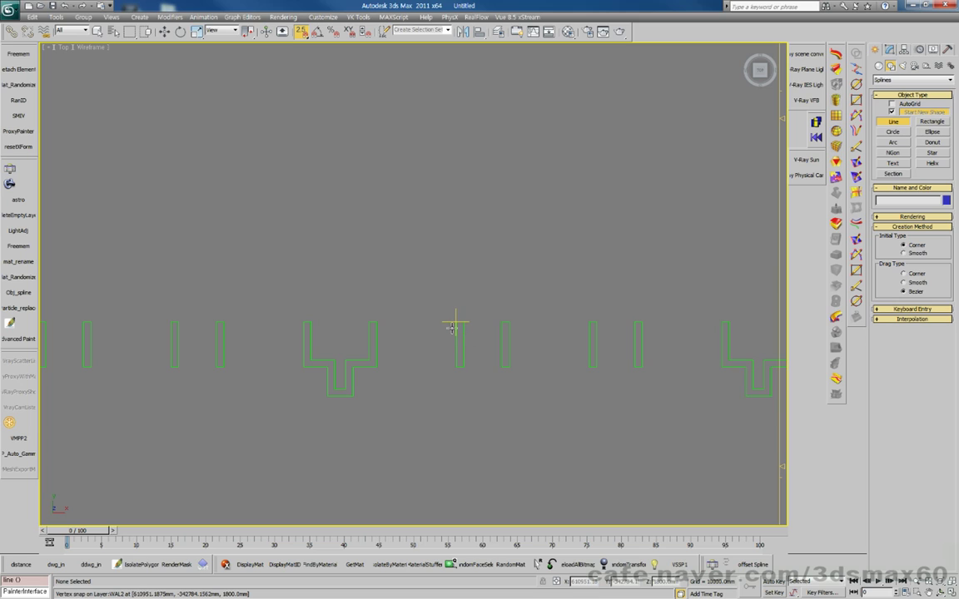